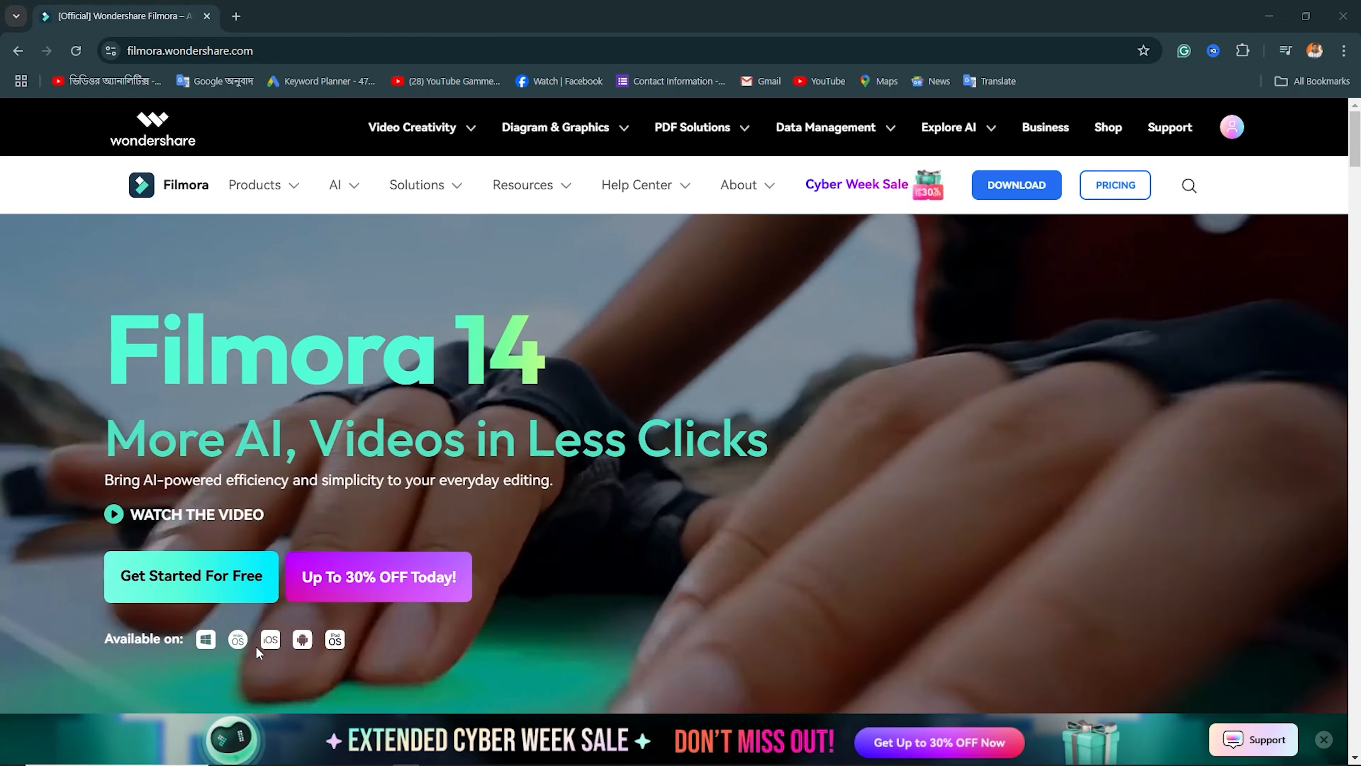
Scroll through the Filmora website's feature sections
scroll(255, 644, "down", 10)
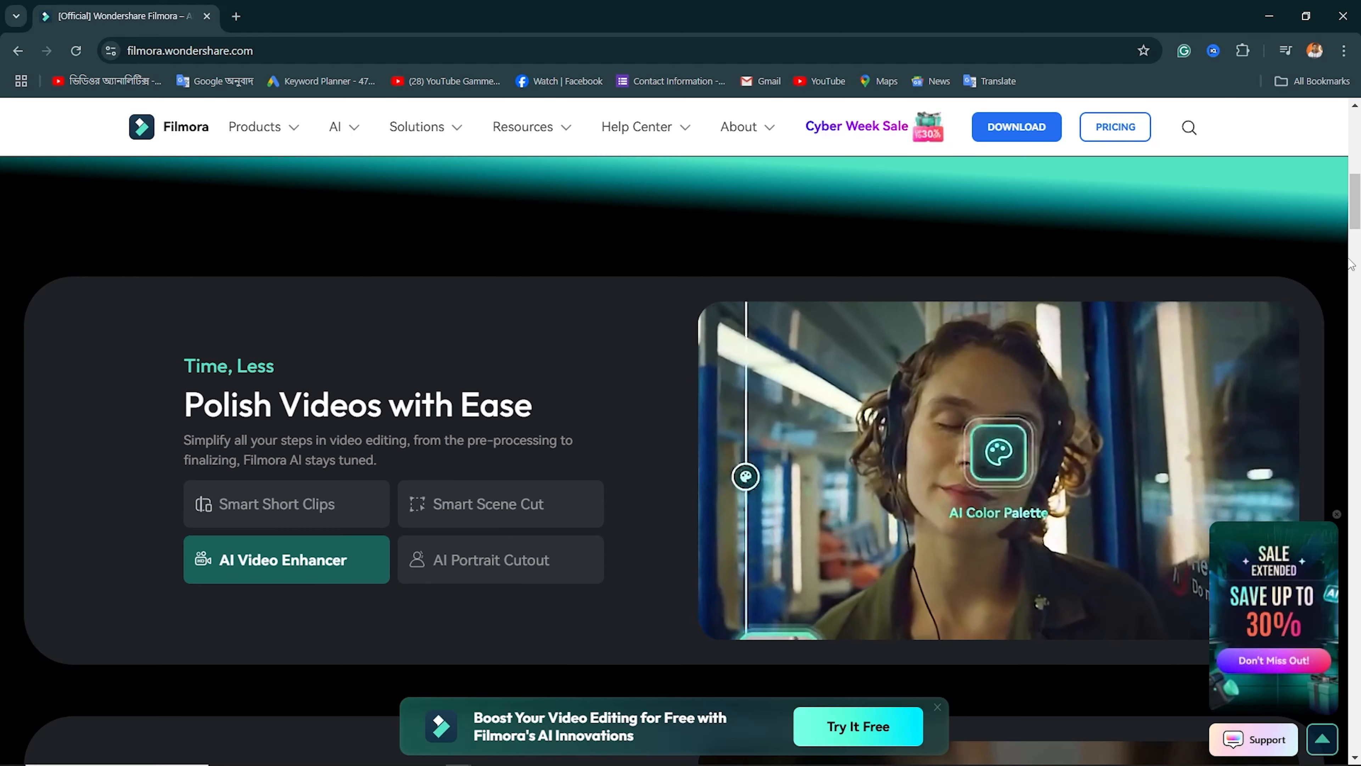
scroll(1317, 294, "down", 1)
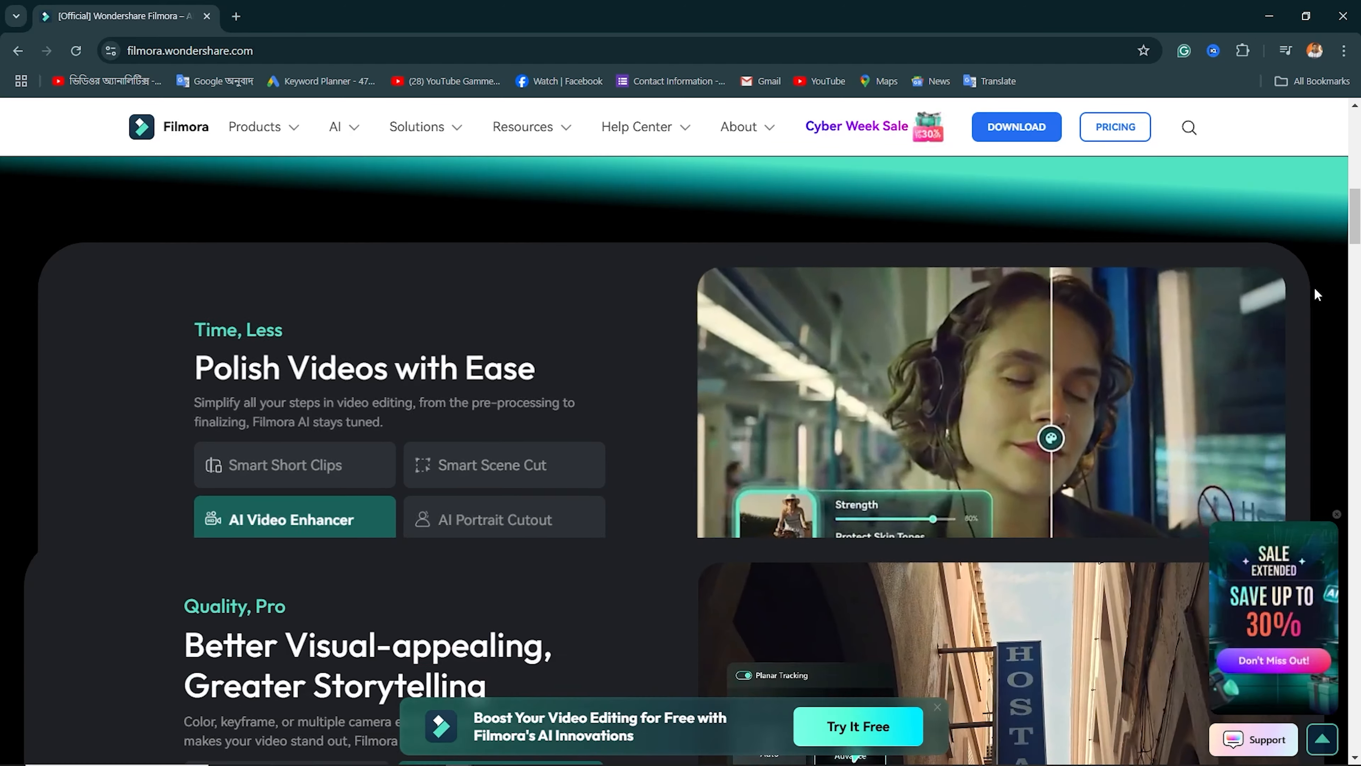
scroll(1315, 290, "down", 5)
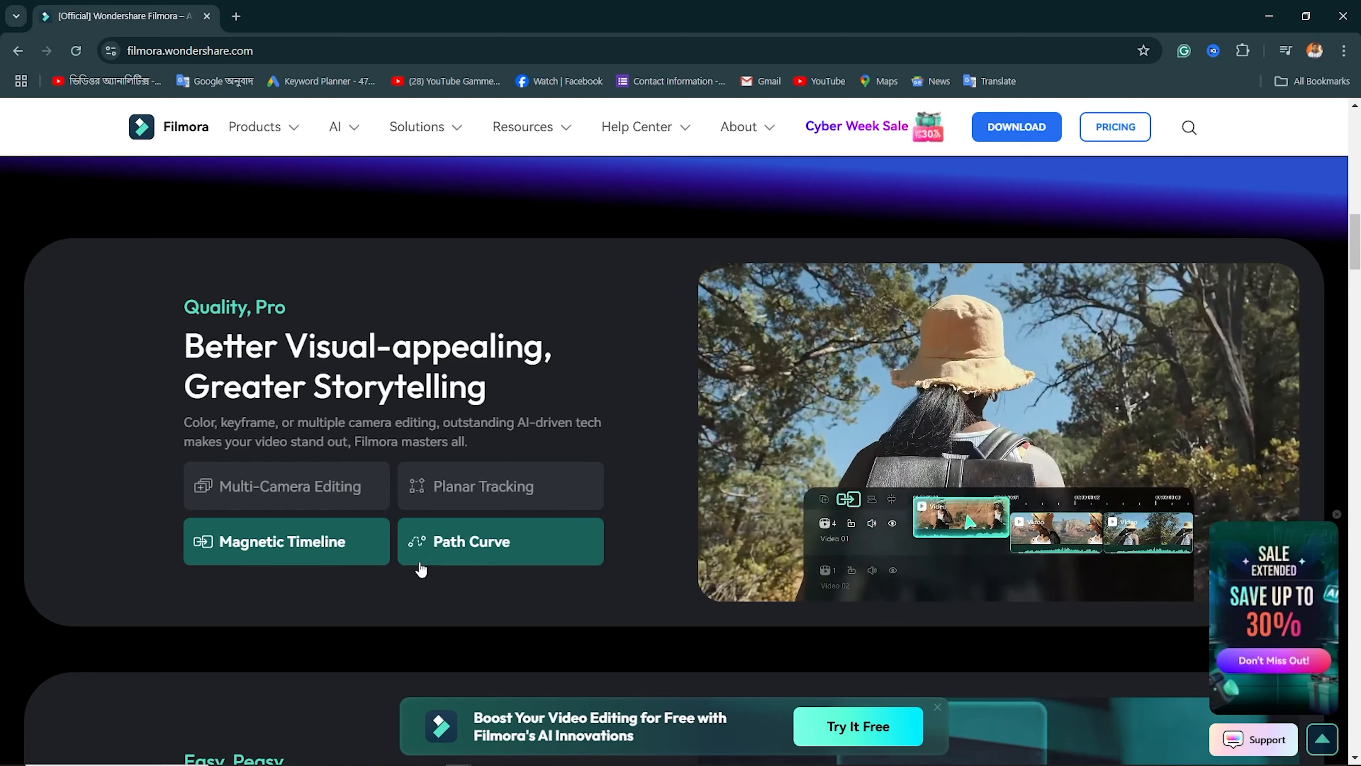
scroll(468, 569, "down", 5)
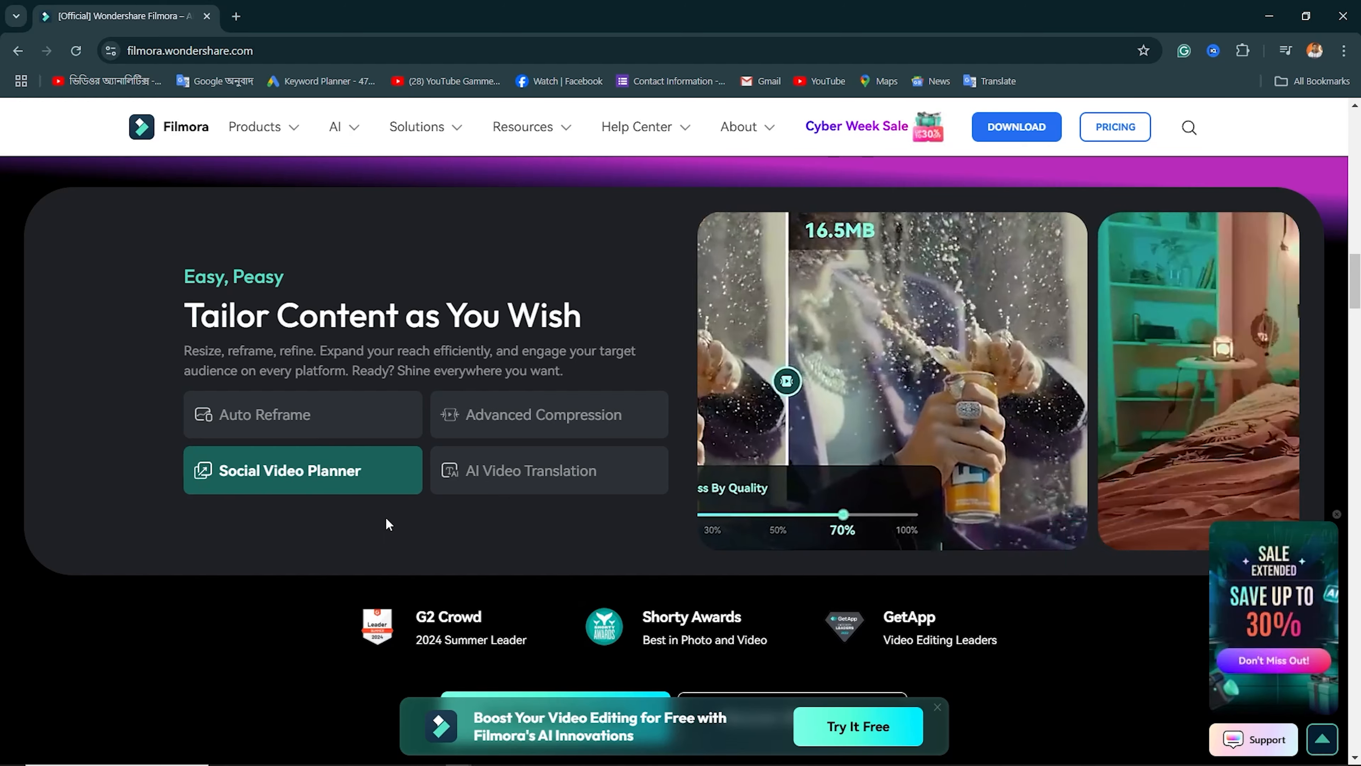
scroll(387, 522, "down", 3)
scroll(386, 518, "down", 10)
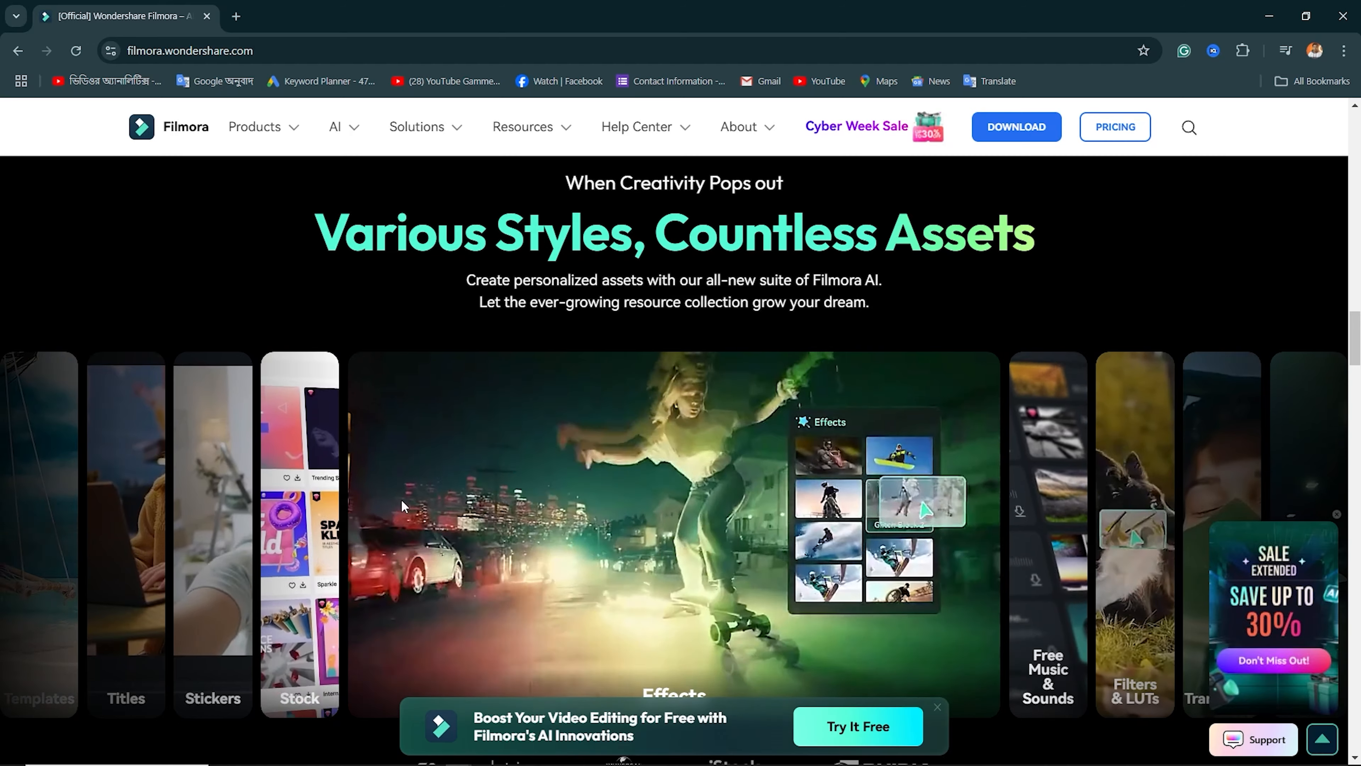
scroll(401, 501, "down", 12)
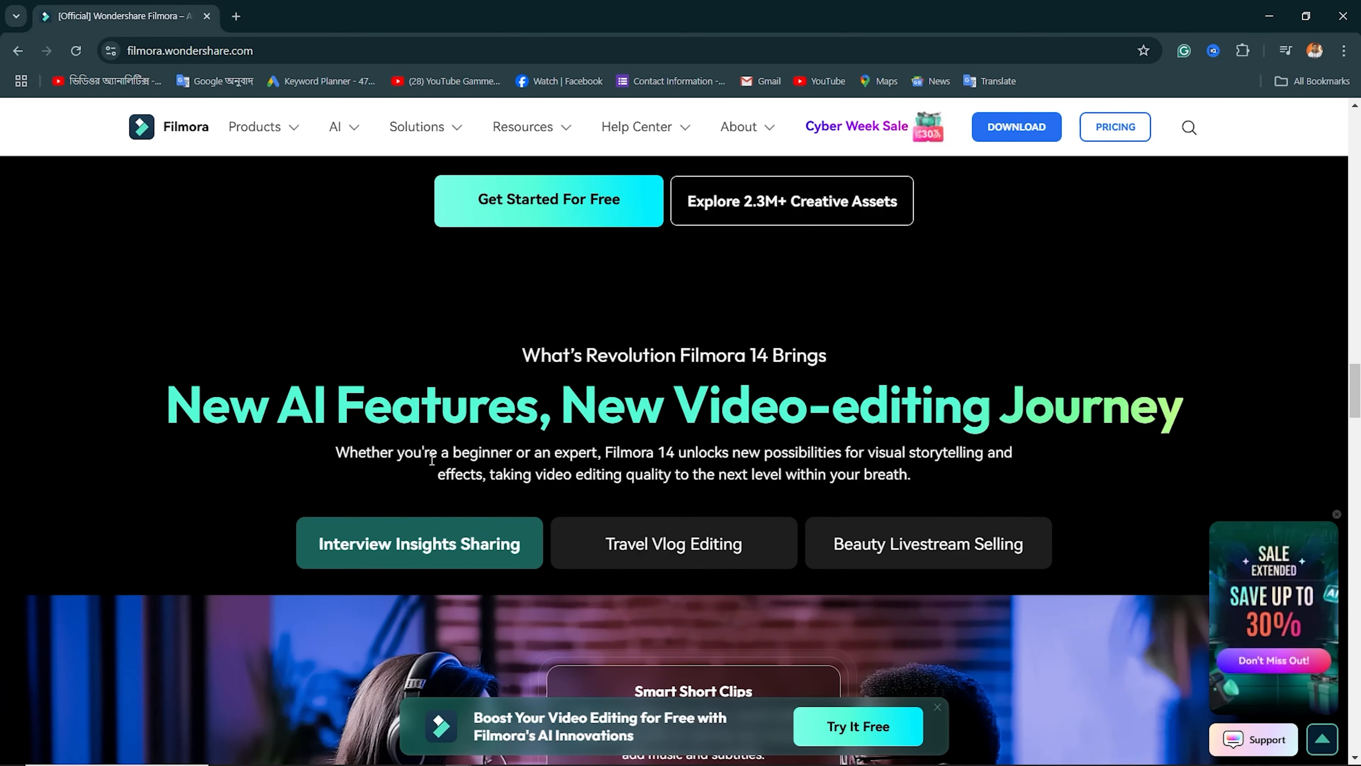
scroll(433, 460, "down", 20)
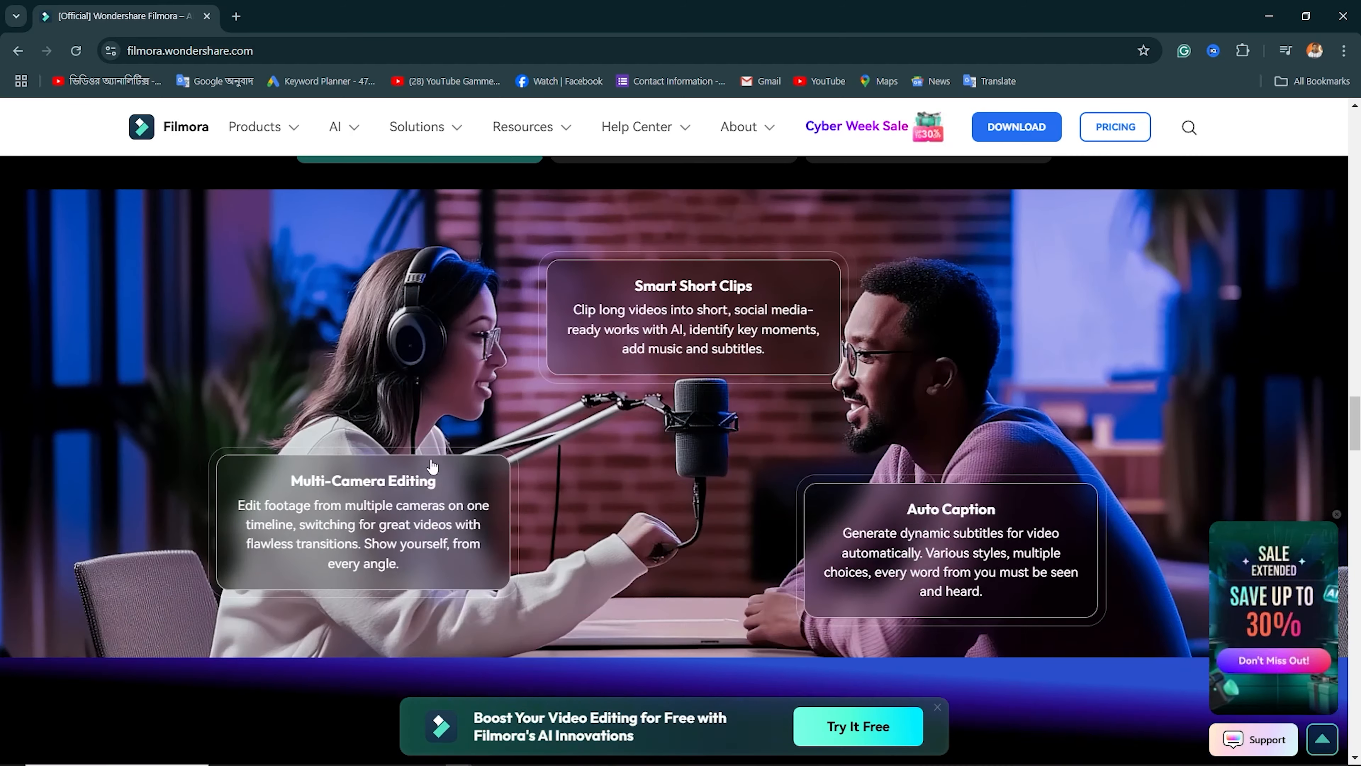
scroll(433, 464, "down", 20)
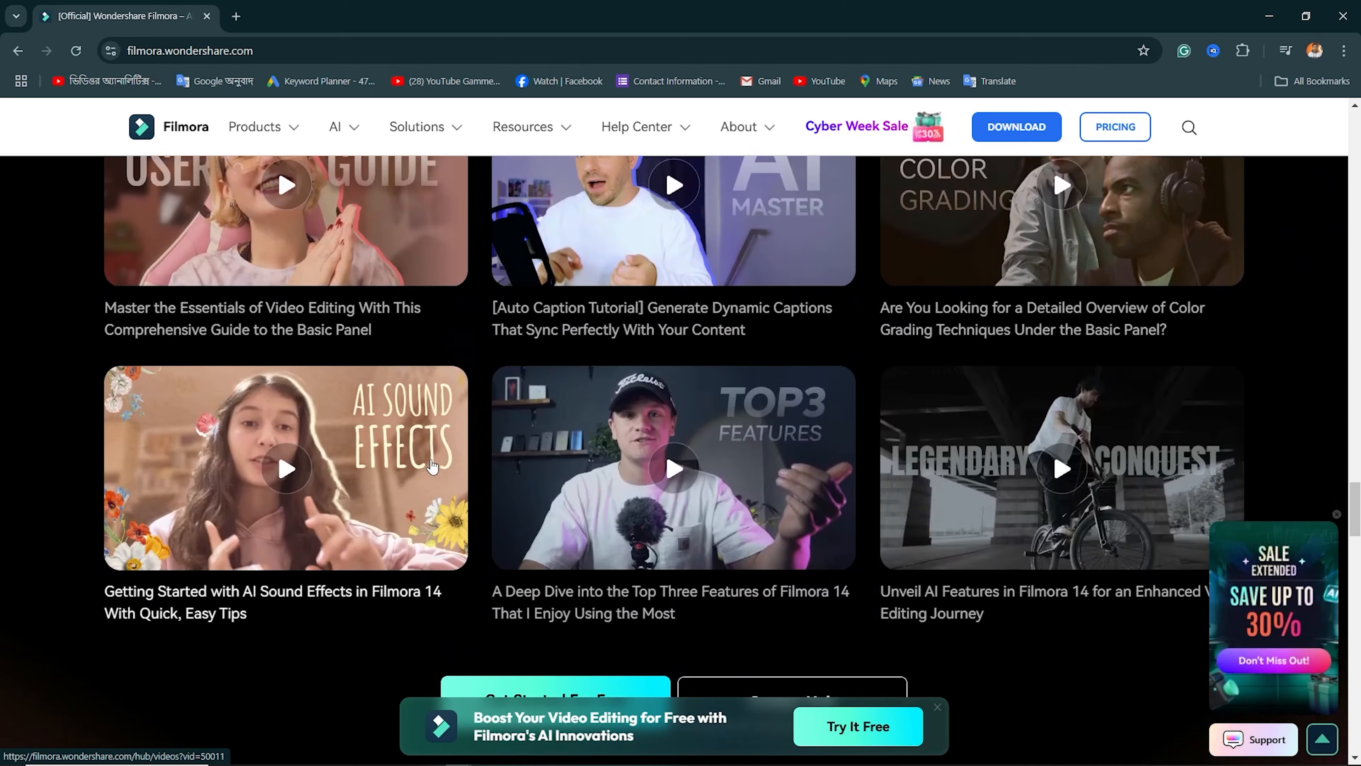
scroll(433, 464, "down", 20)
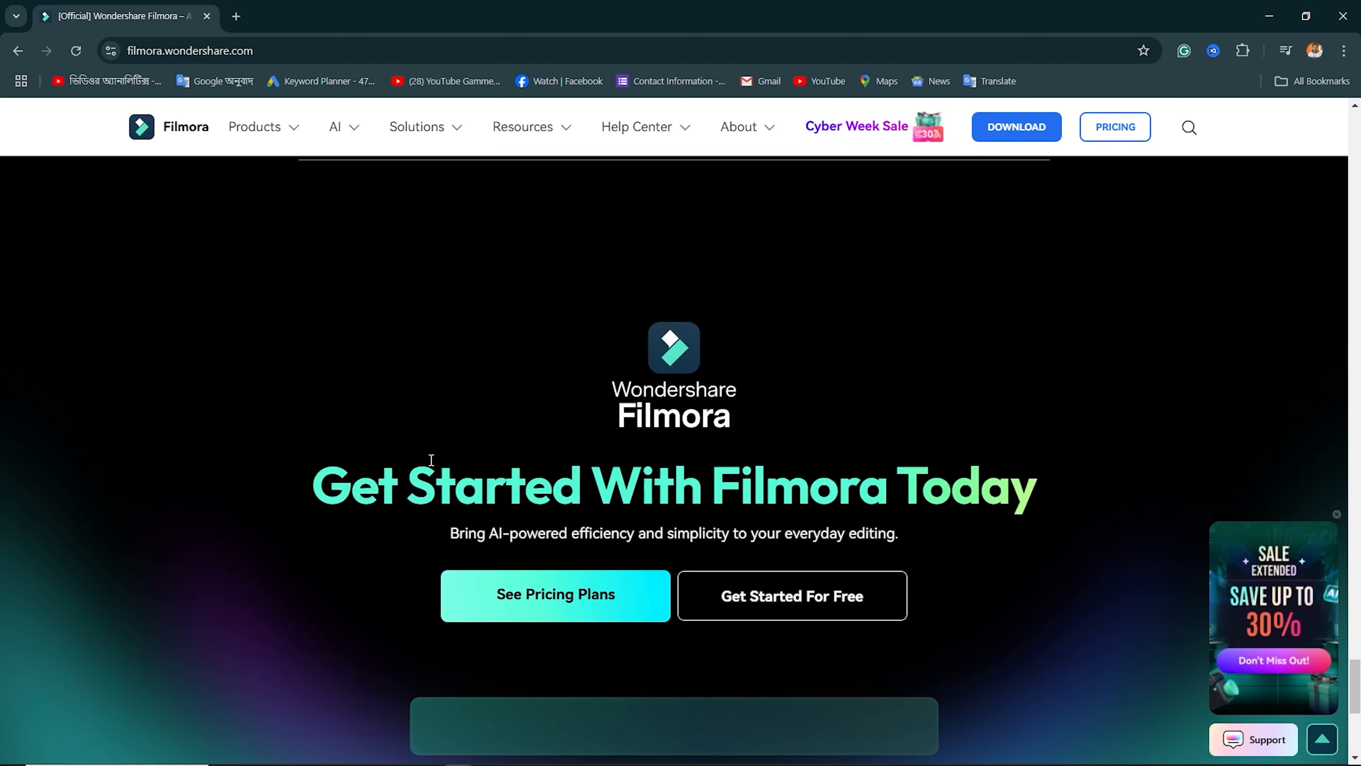
scroll(433, 465, "down", 3)
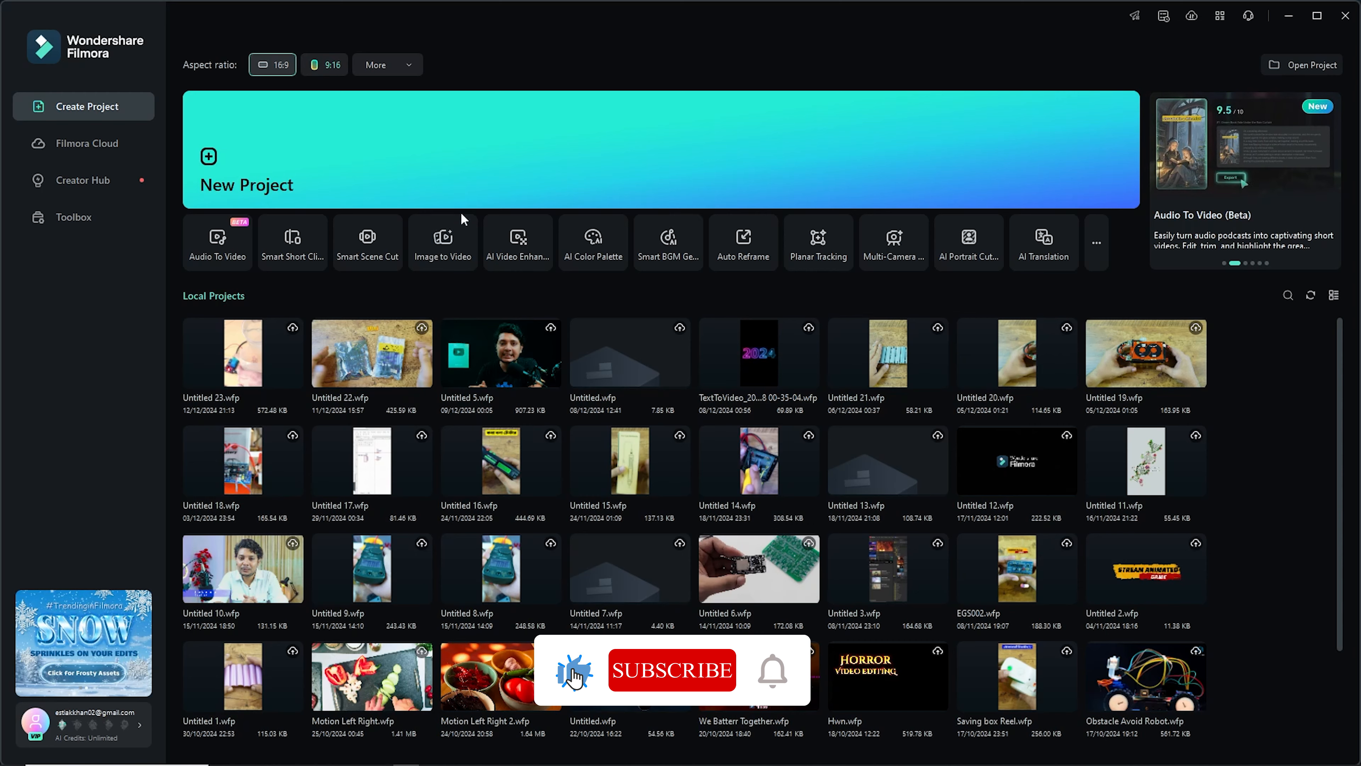
Start a new project in Filmora and open the Christmas category of the stock media library
left_click(473, 163)
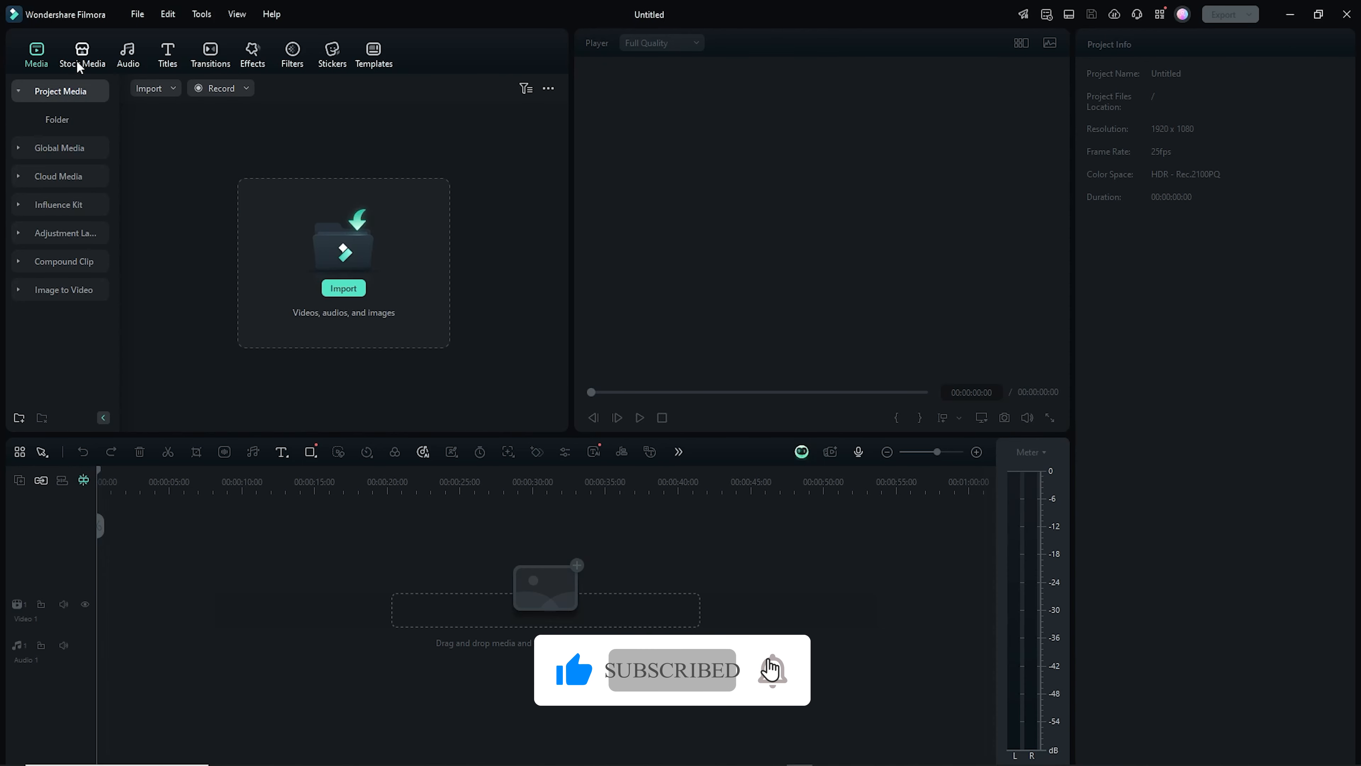
left_click(77, 60)
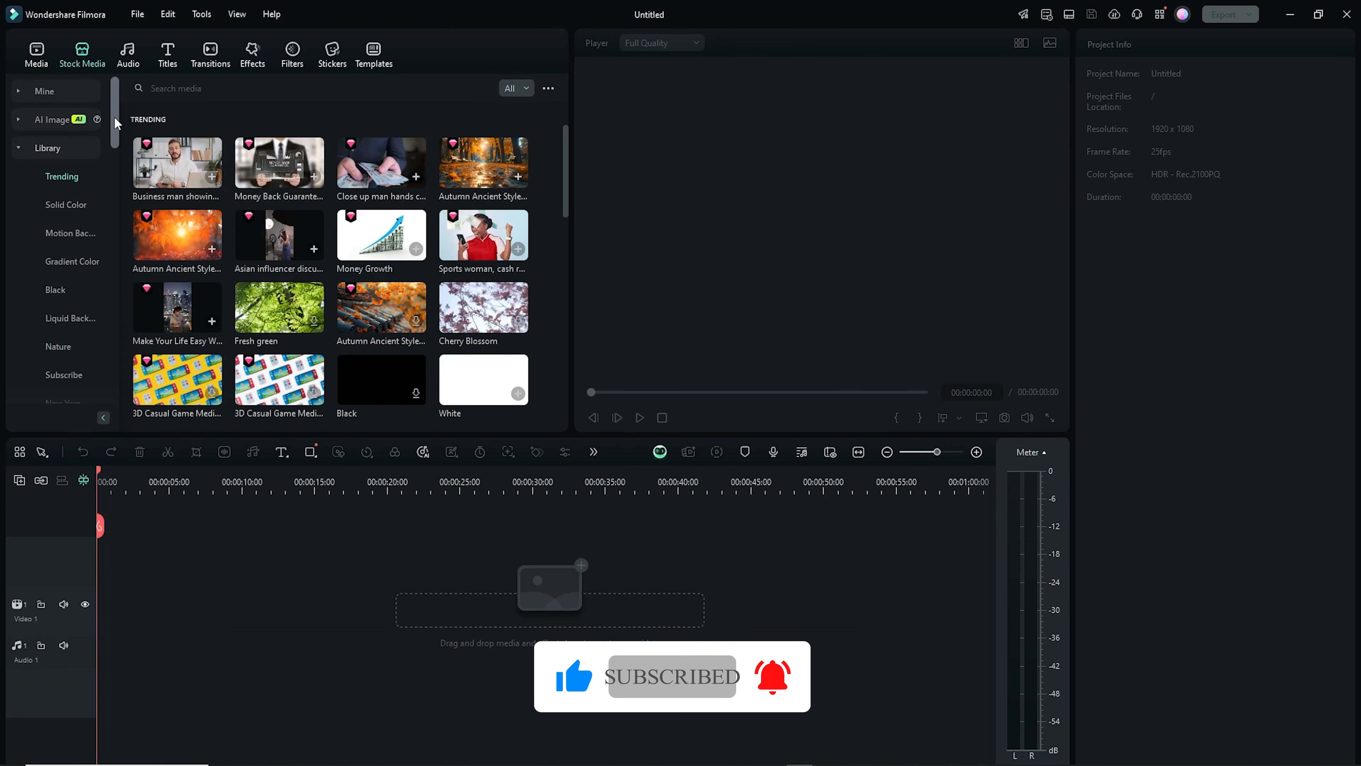
left_click_drag(113, 116, 104, 165)
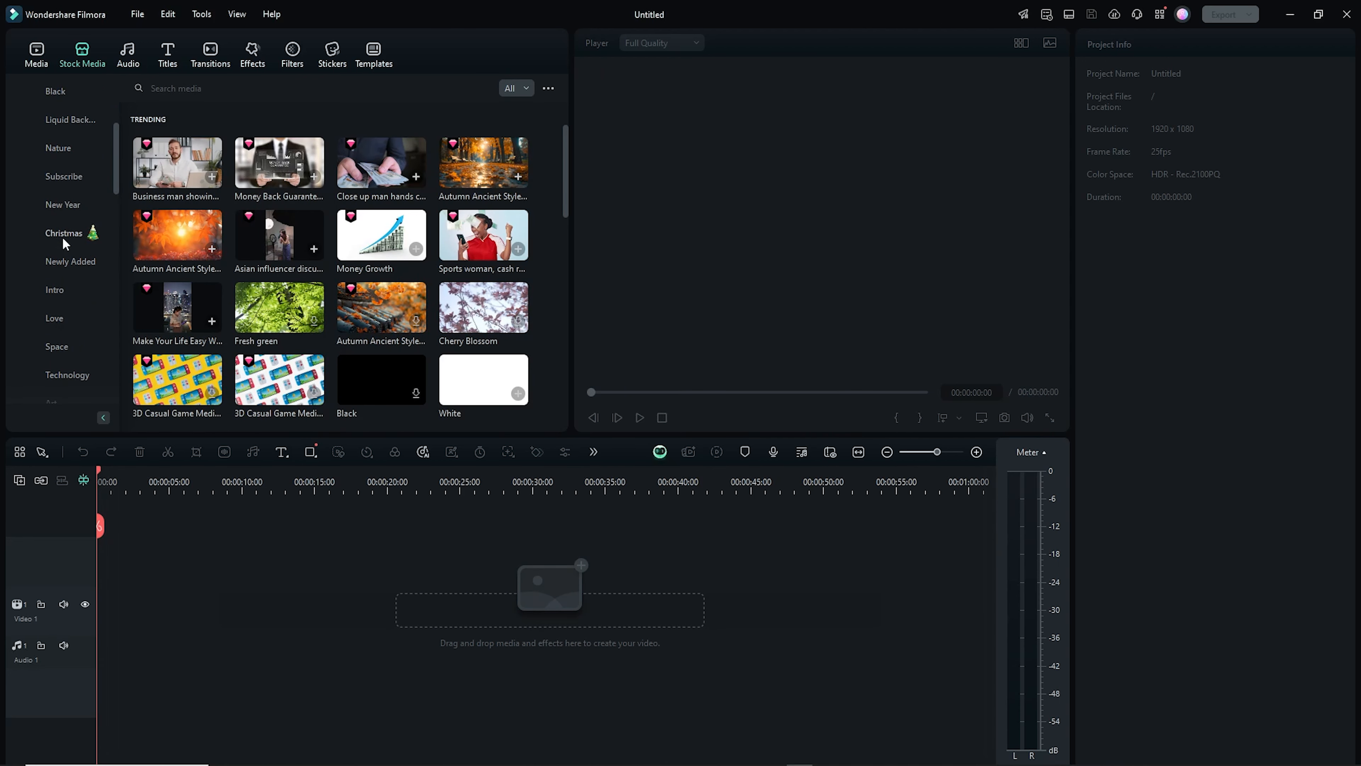
left_click(83, 236)
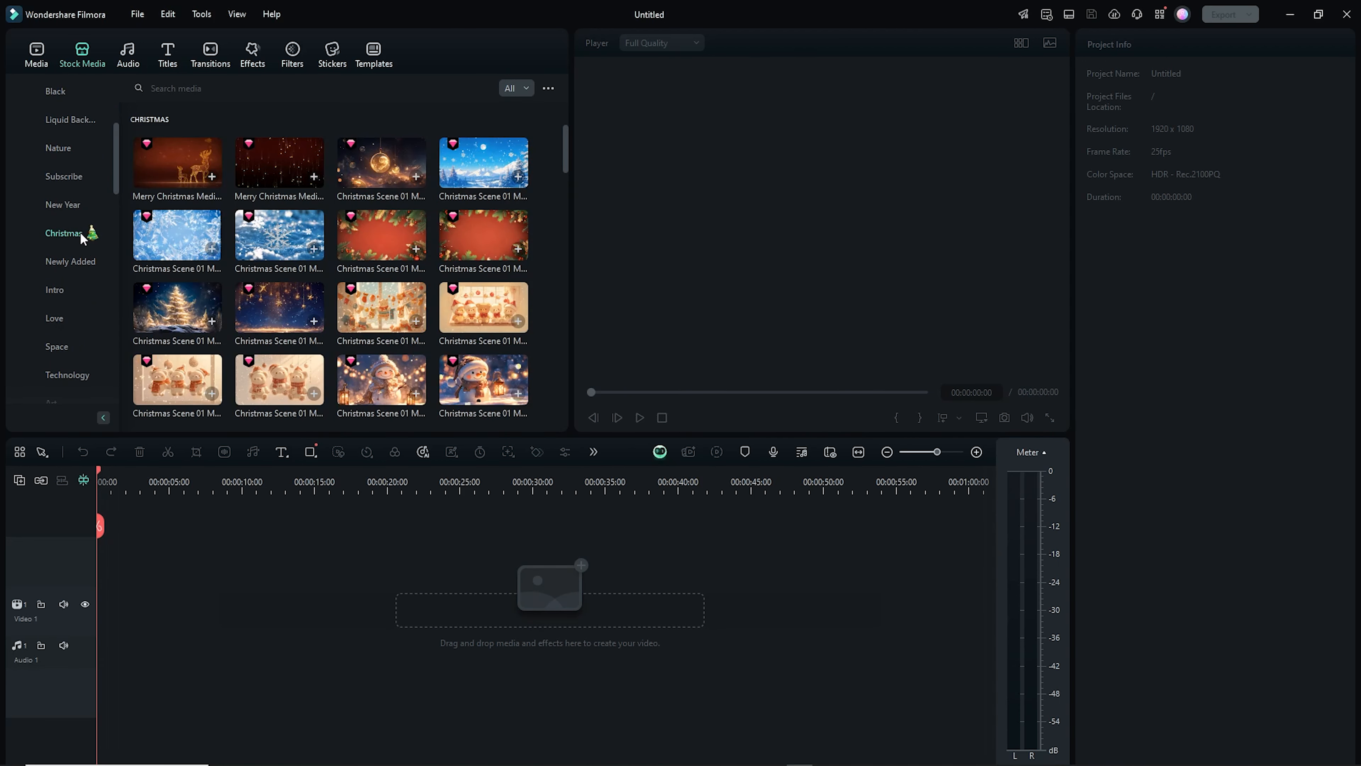
Preview the Merry Christmas clip and download several Christmas stock clips from the library
double_click(148, 165)
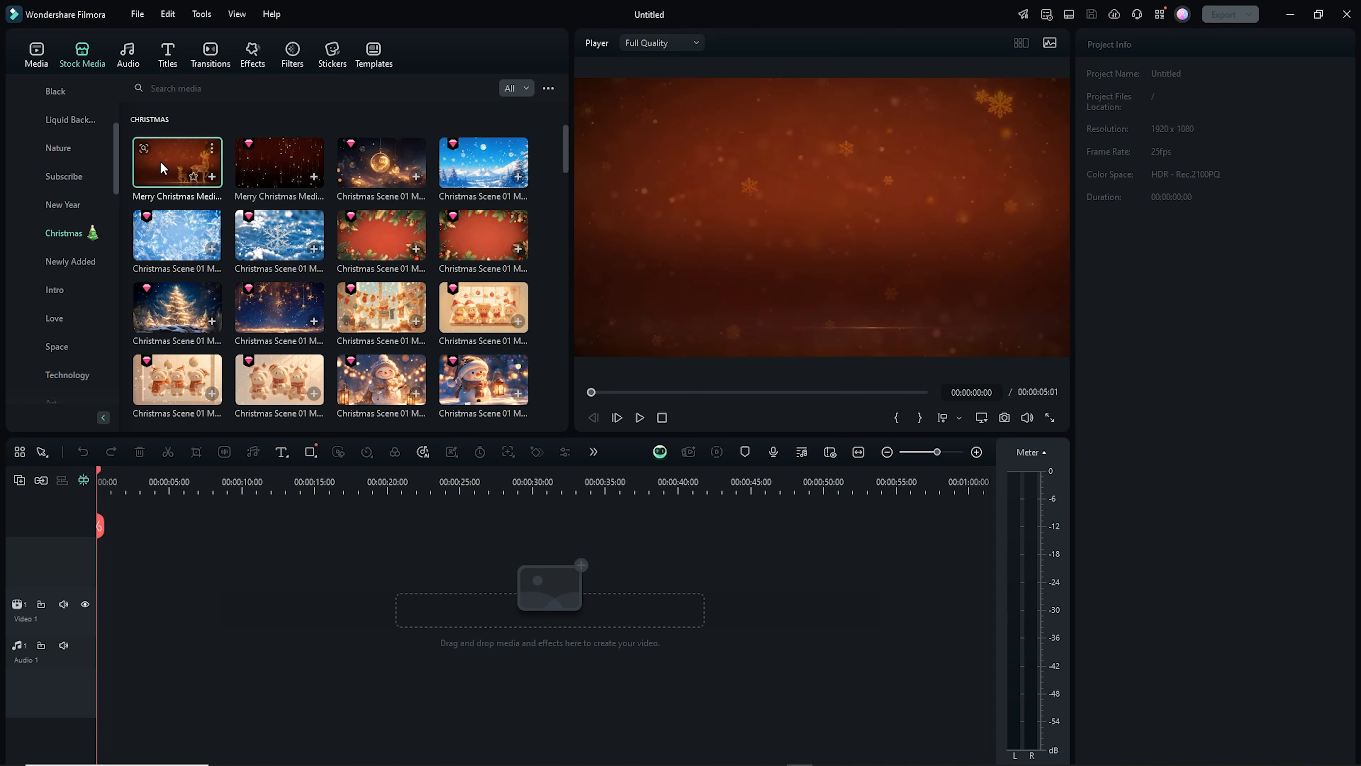
scroll(563, 157, "down", 5)
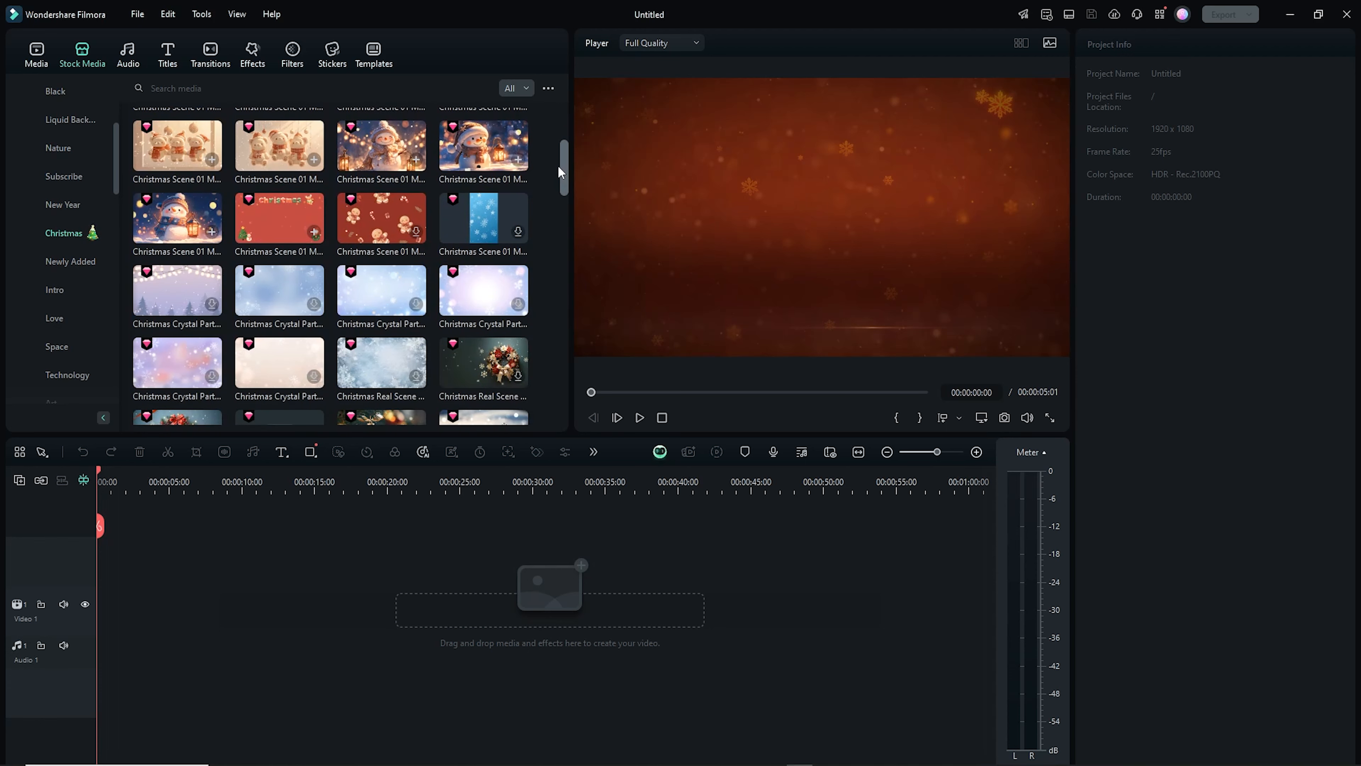
scroll(557, 171, "down", 2)
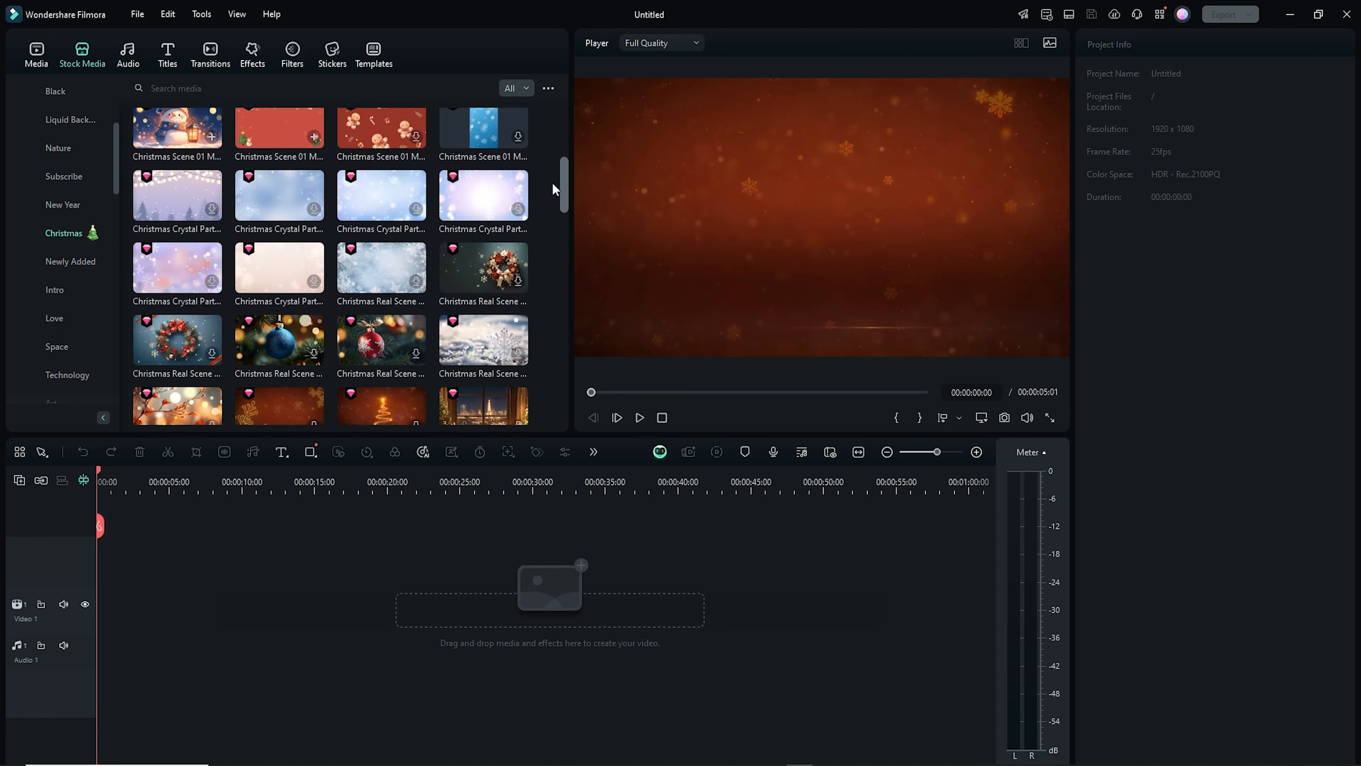
scroll(552, 185, "down", 2)
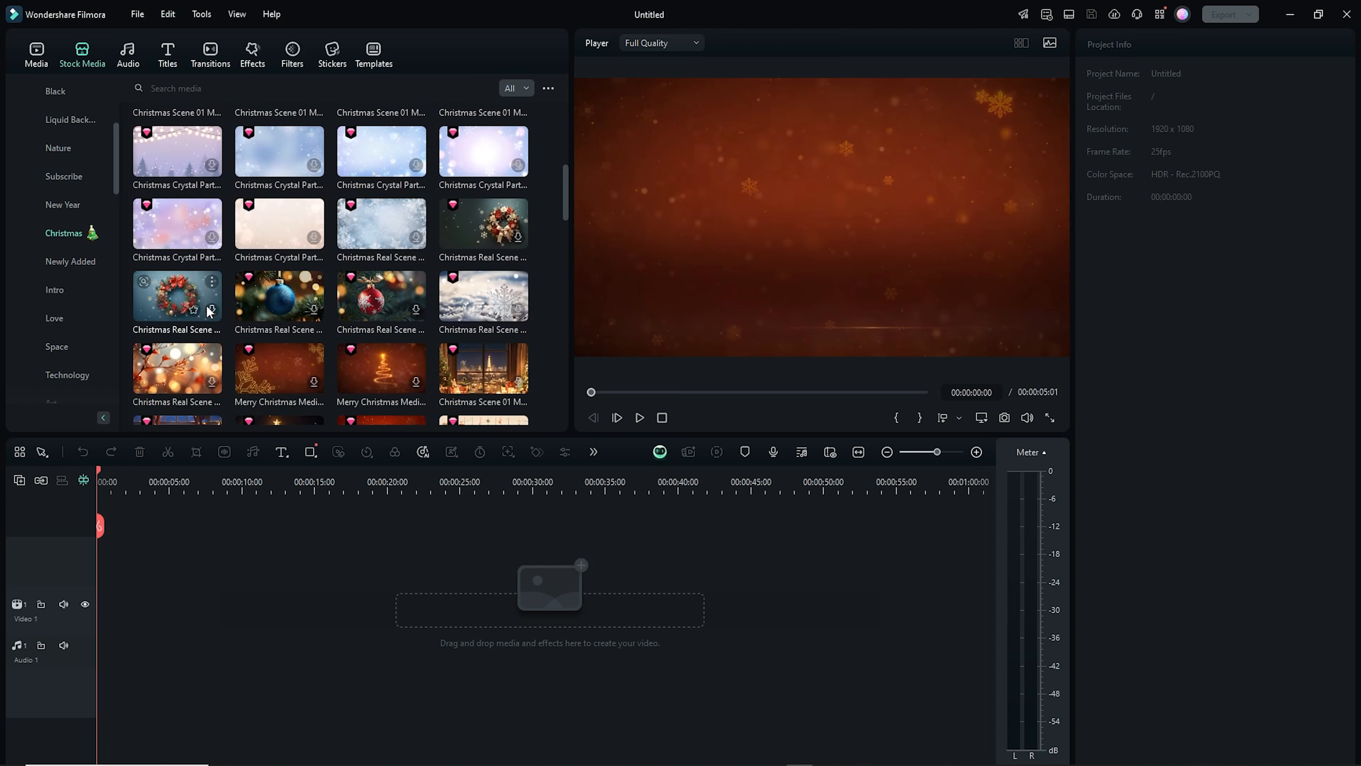
left_click(415, 381)
left_click(315, 310)
left_click(416, 309)
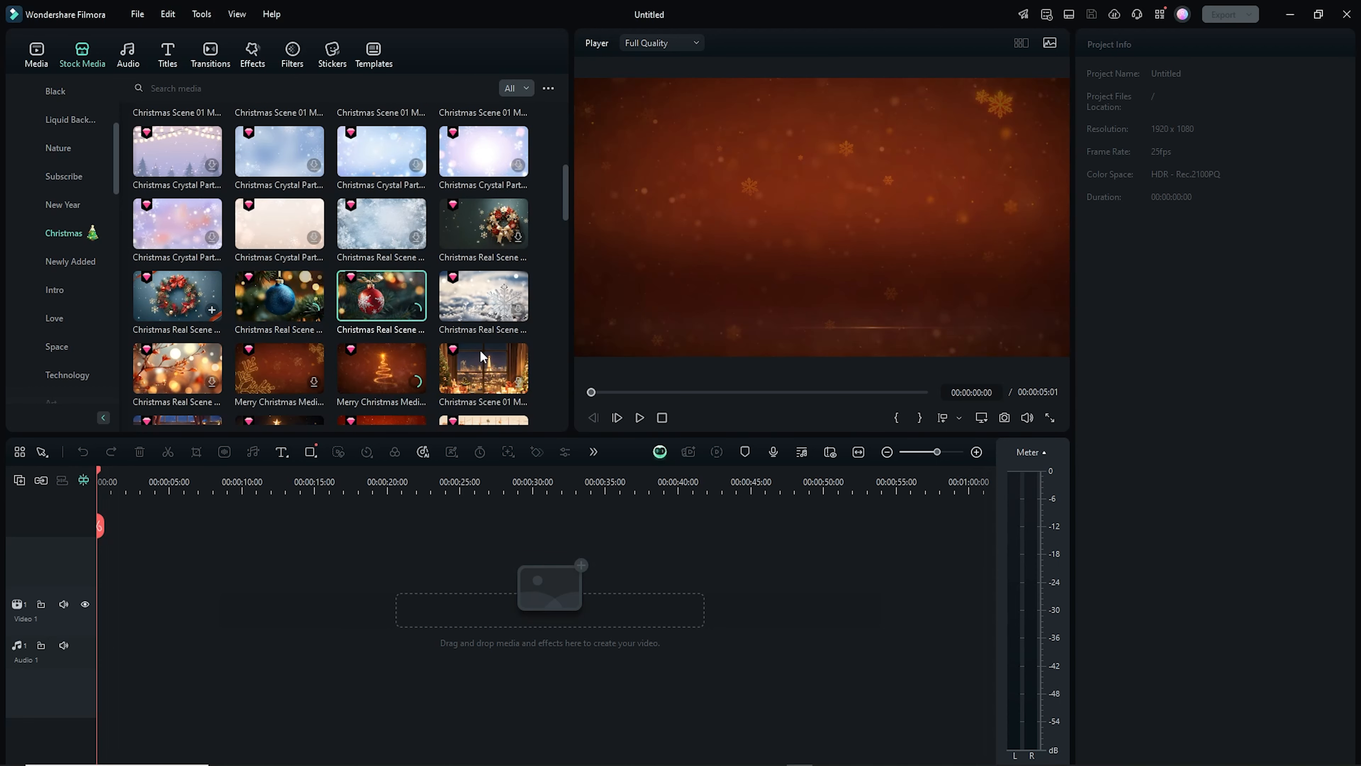
left_click(518, 380)
Place the Merry Christmas Media 05 and Christmas Scene 01 Media 20 clips in sequence on the video track
scroll(490, 349, "down", 2)
scroll(303, 359, "down", 5)
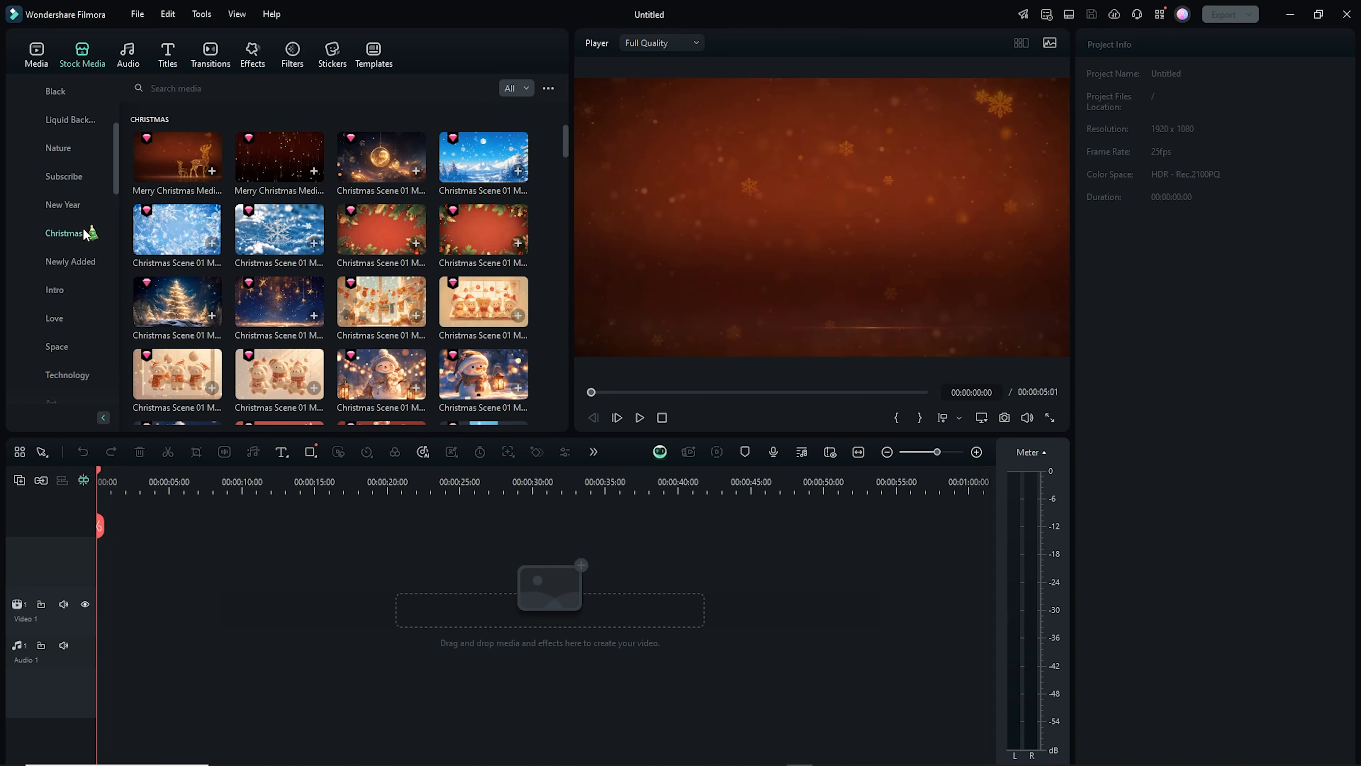
left_click_drag(180, 139, 106, 600)
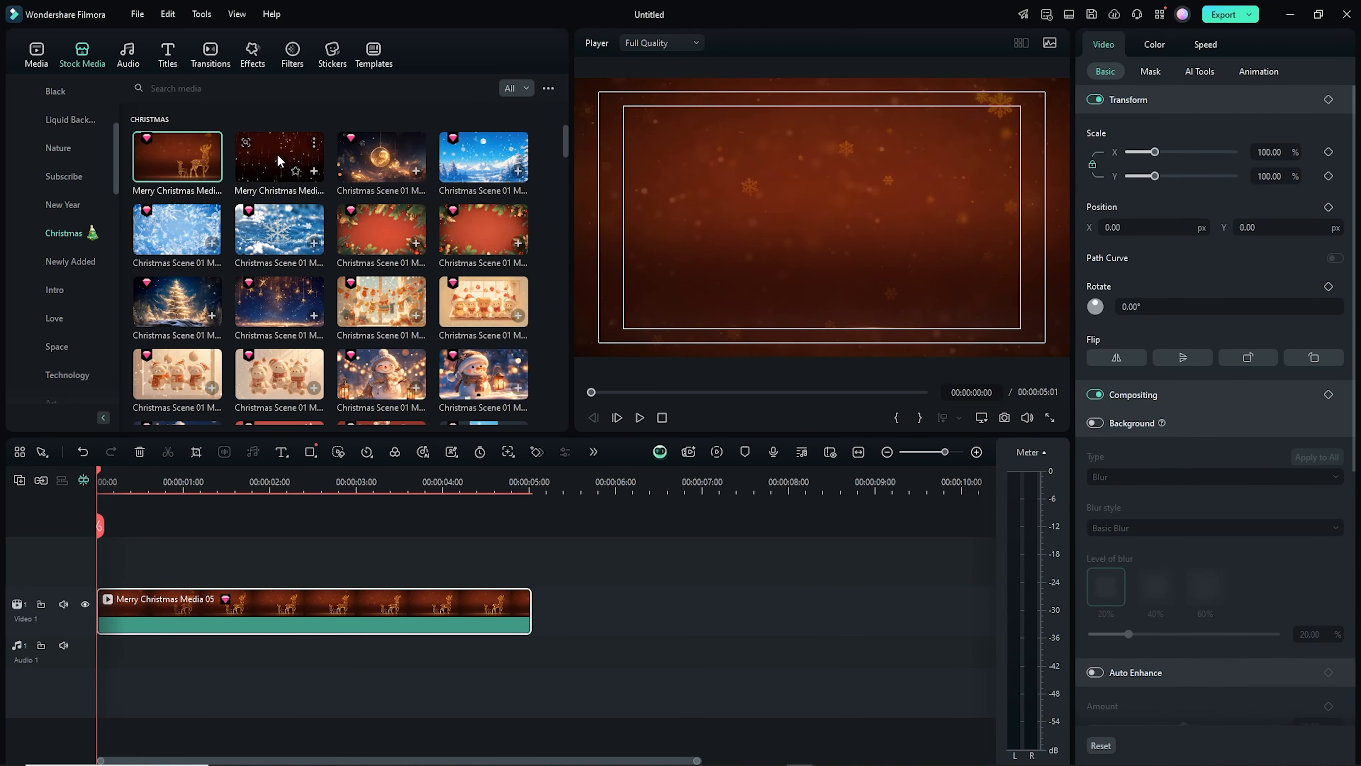
left_click_drag(280, 161, 545, 604)
scroll(289, 207, "down", 2)
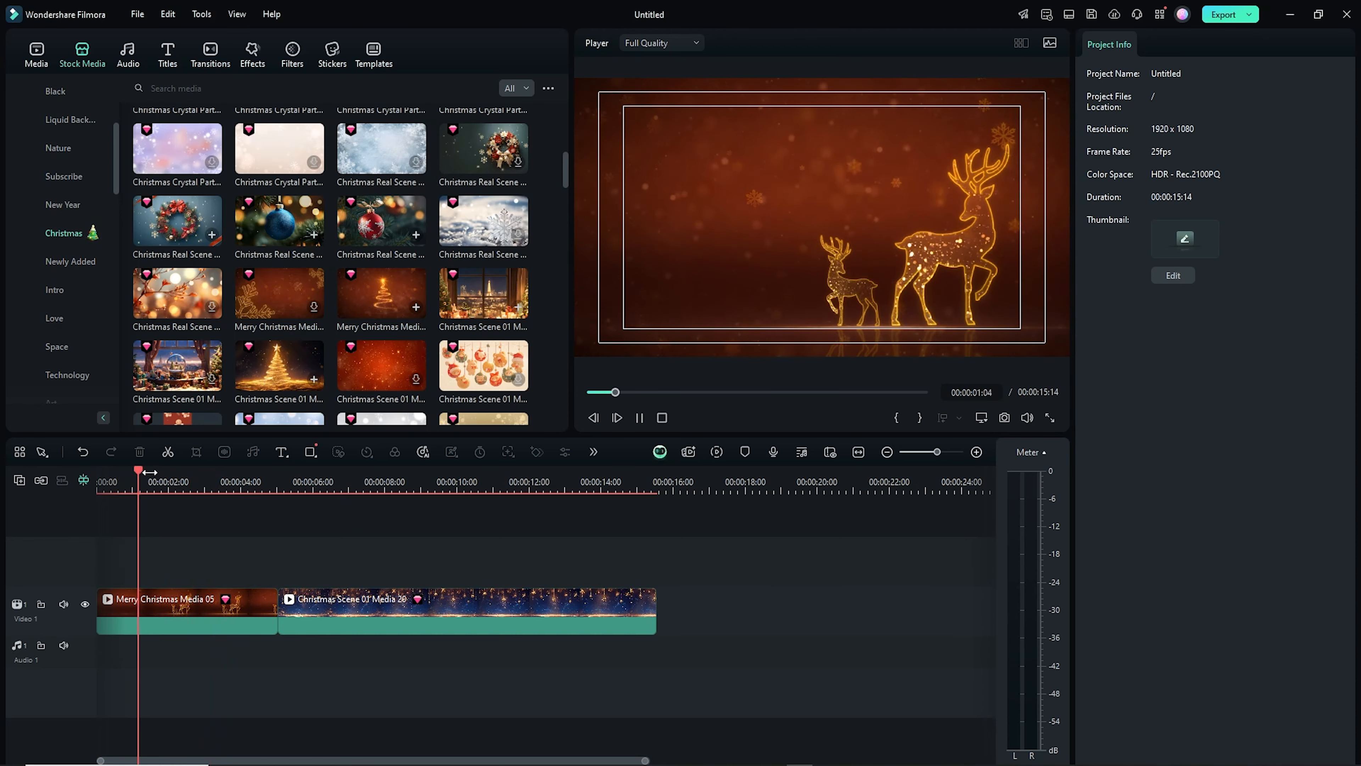
Split the second clip at 8 seconds and delete the part after the split
key("space")
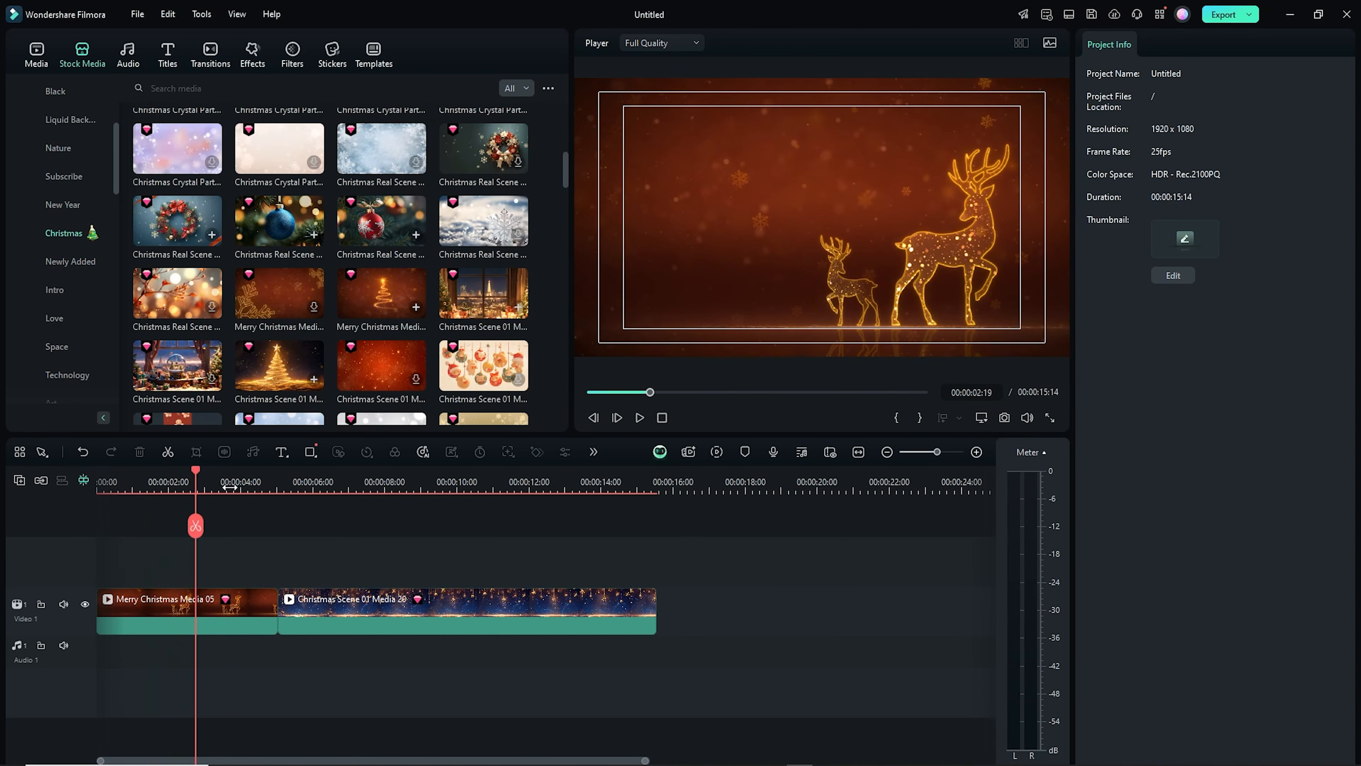
left_click_drag(197, 472, 385, 534)
left_click(385, 535)
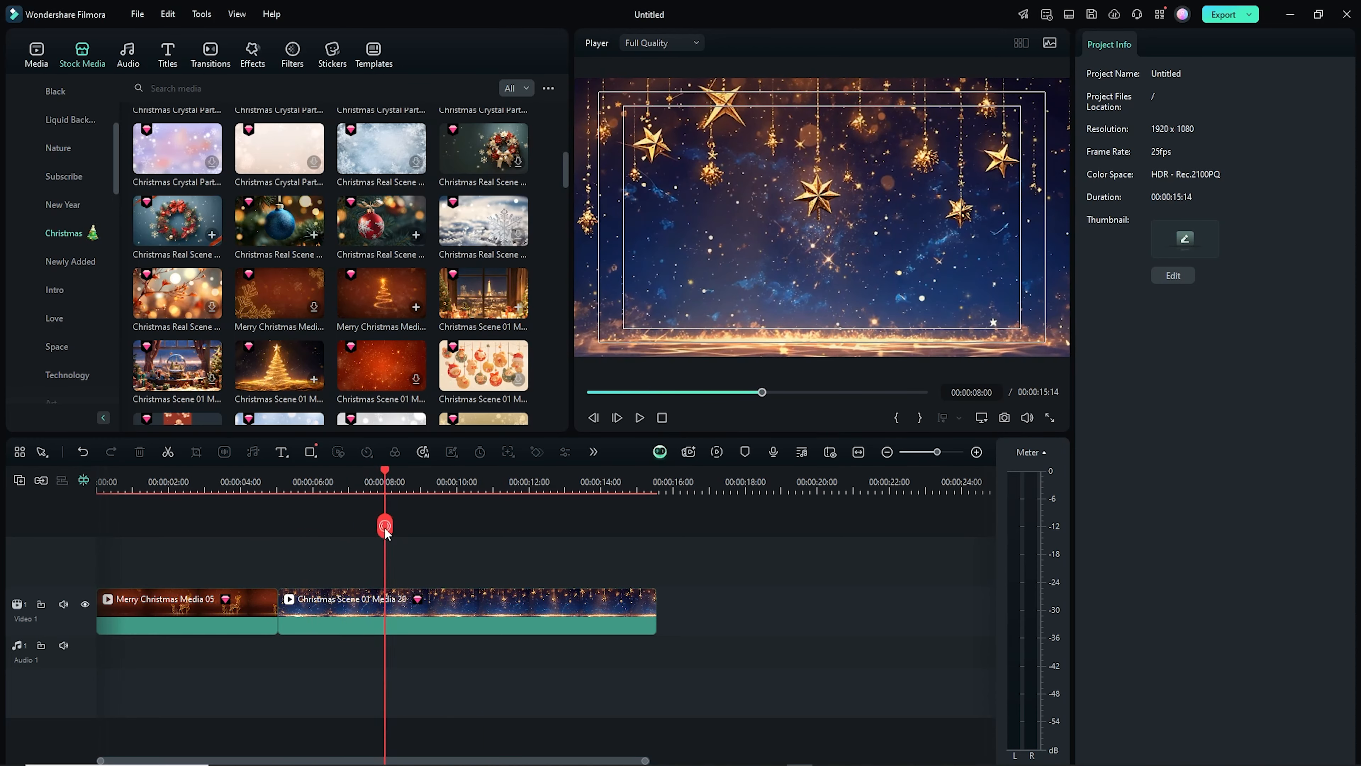
left_click(429, 600)
key("Delete")
Split the first clip at 3 seconds 10 frames and delete its remaining section
left_click(218, 481)
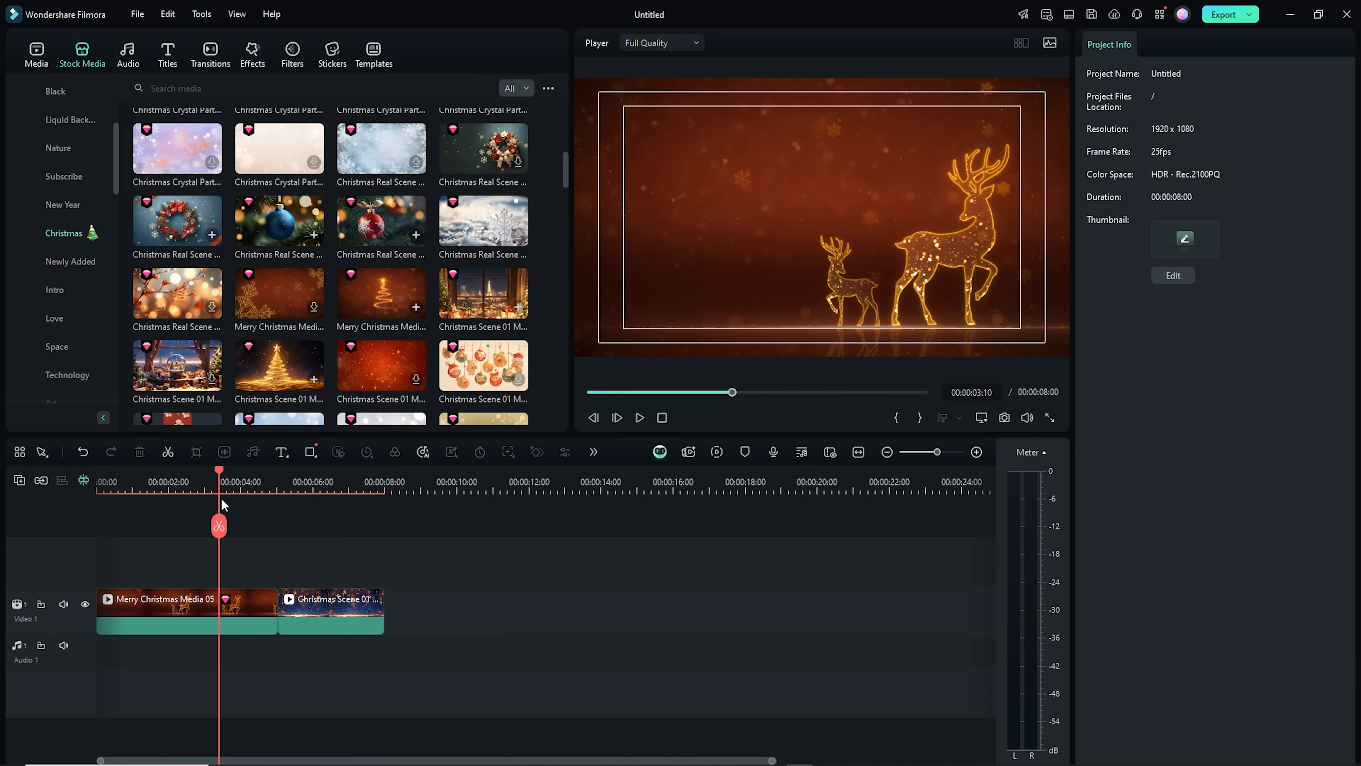
left_click(251, 593)
left_click(219, 525)
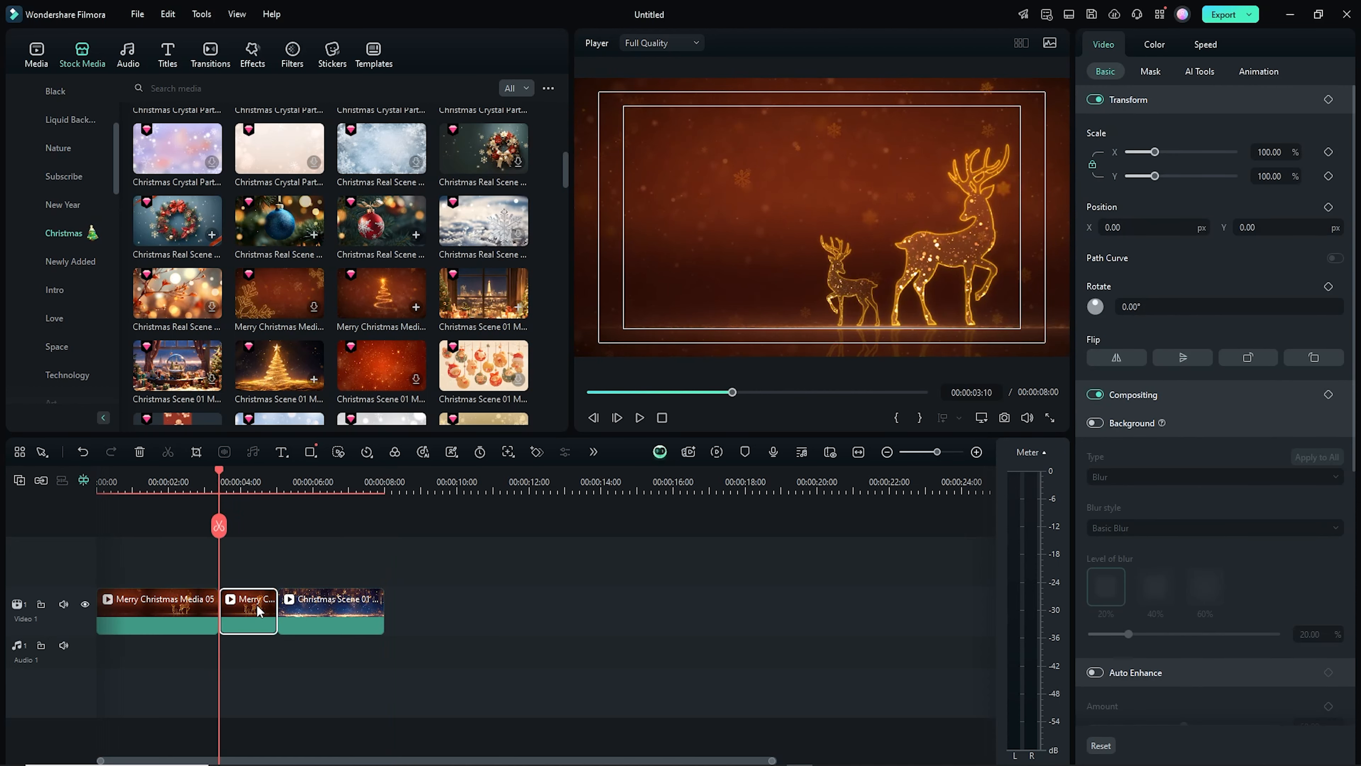
key("Delete")
Zoom into the timeline, enlarge the video track, and play back the edited sequence
left_click_drag(357, 493, 499, 493)
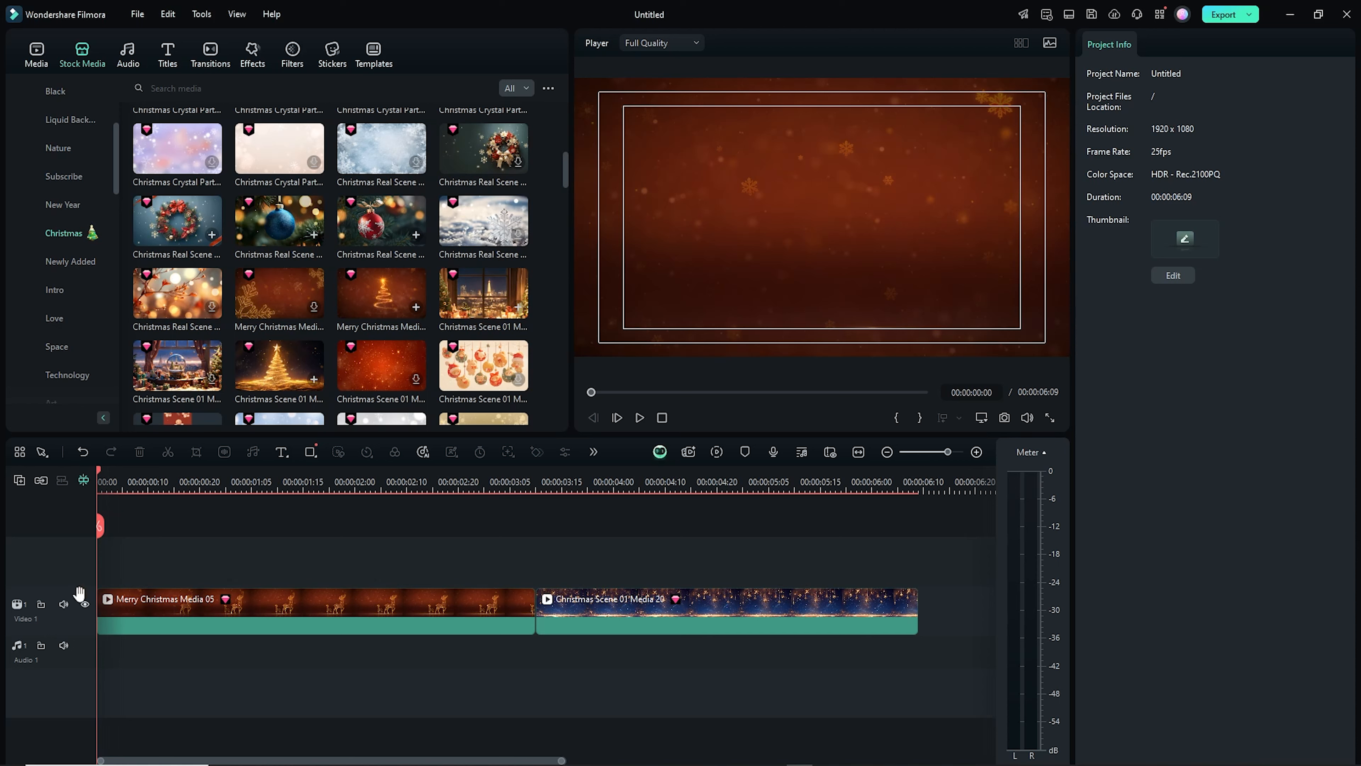
left_click_drag(71, 589, 71, 567)
key("space")
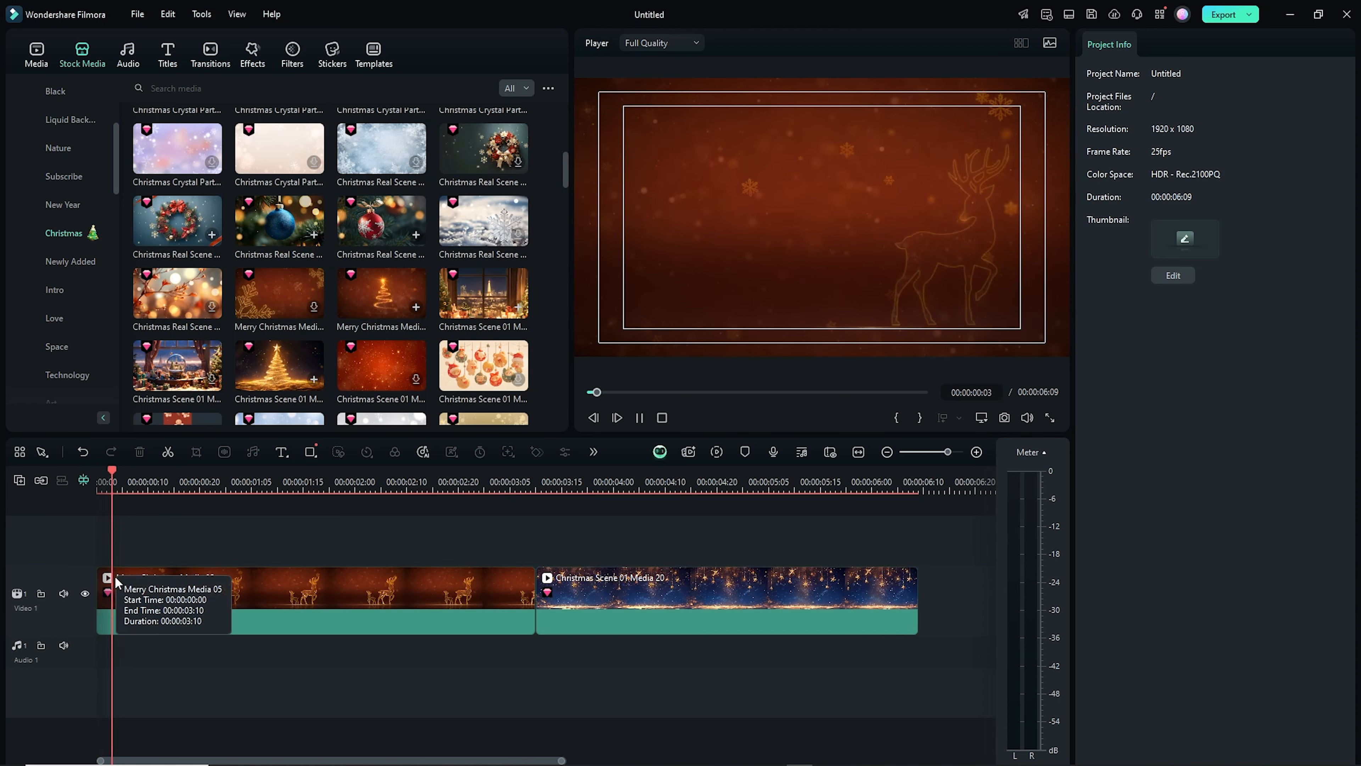
key("space")
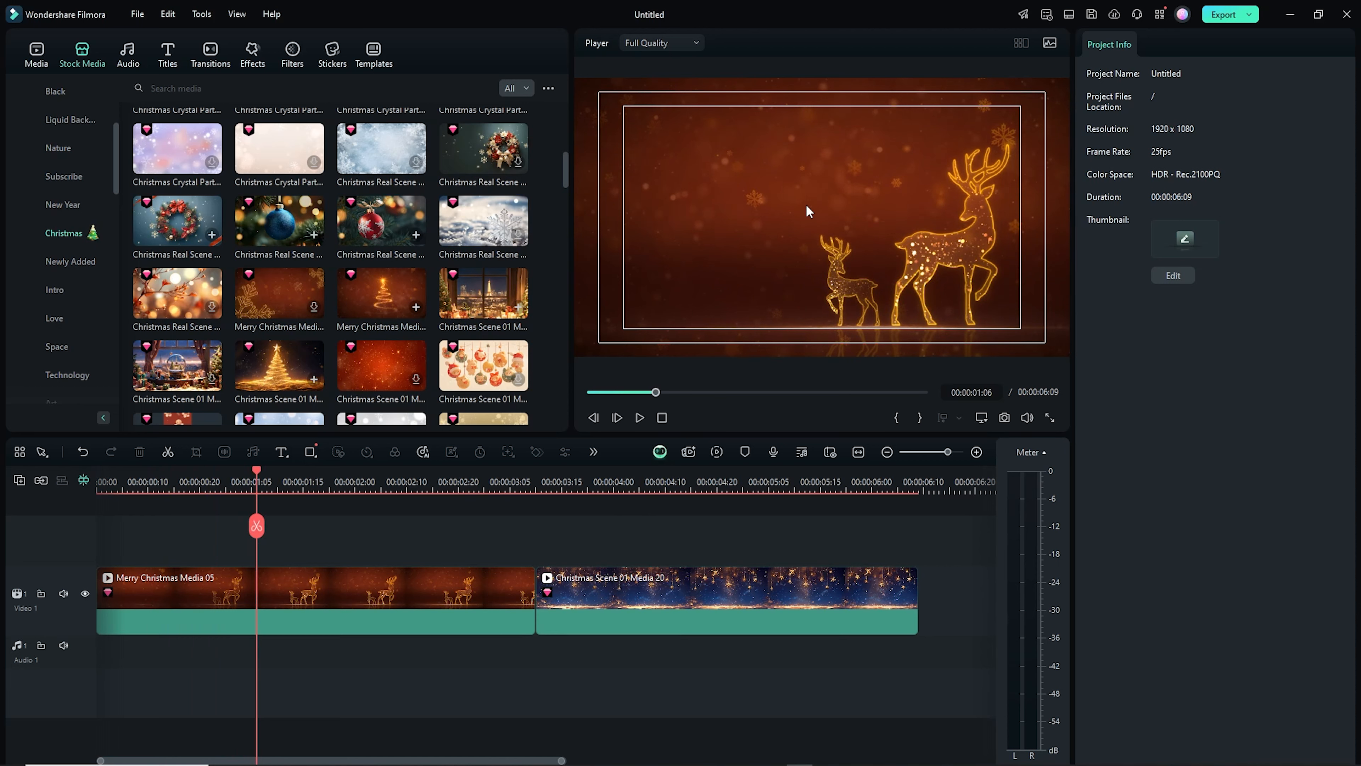
Open the Christmas title templates and download the gold Merry Christmas luxury title
left_click(169, 51)
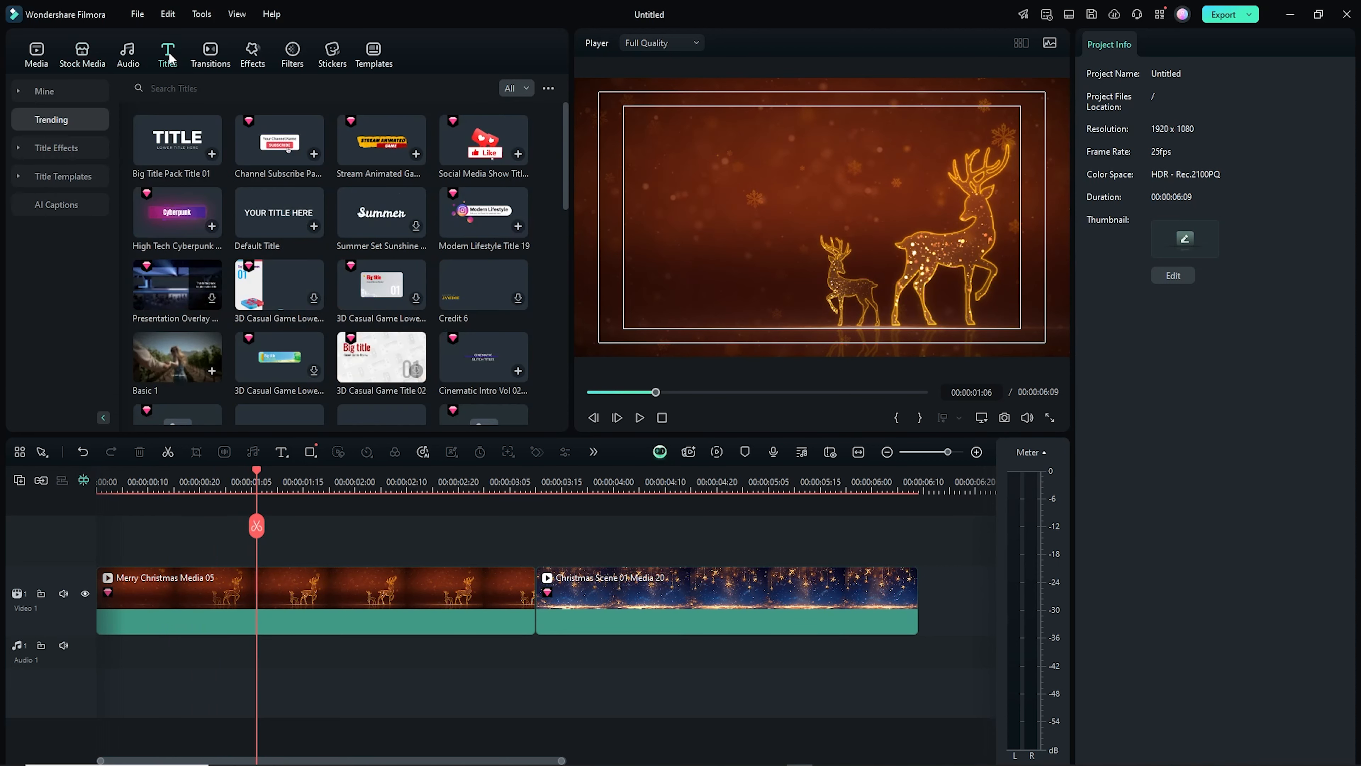
left_click(19, 179)
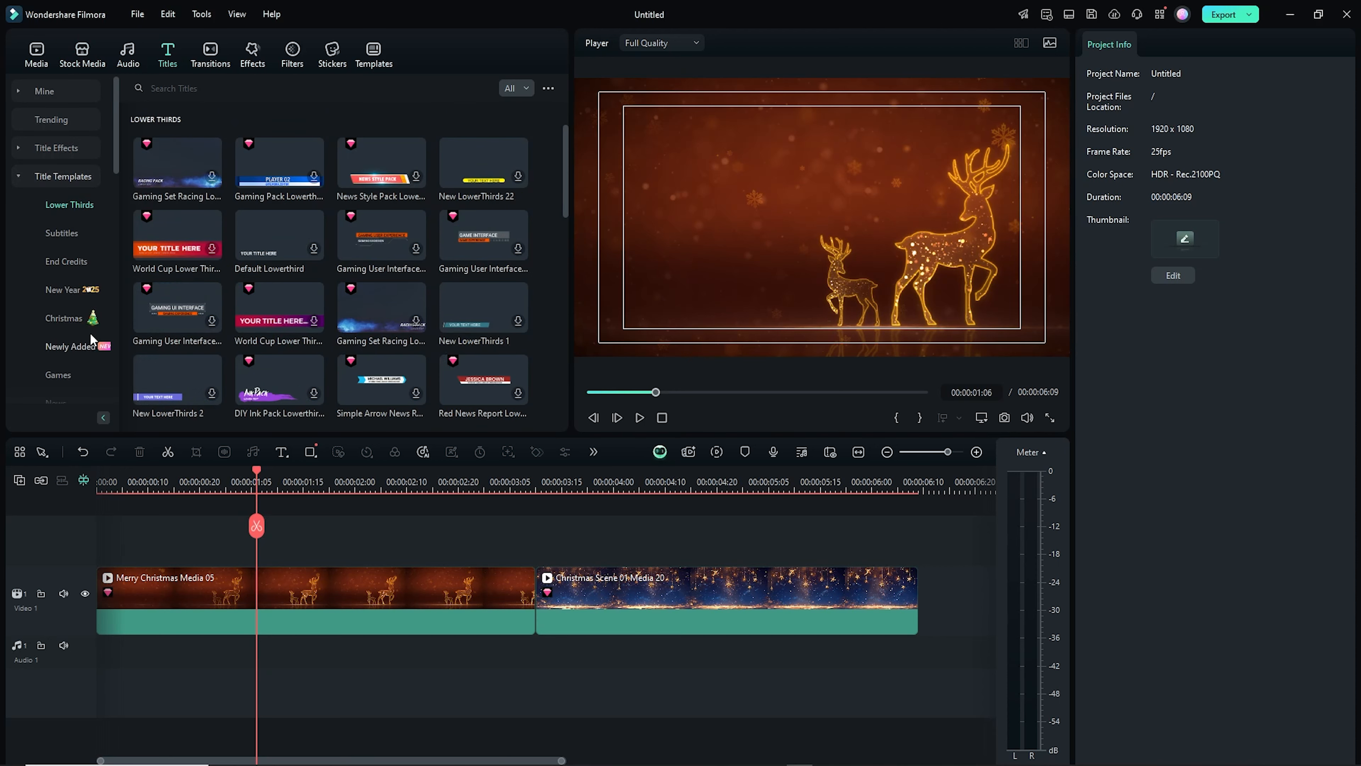
left_click(71, 317)
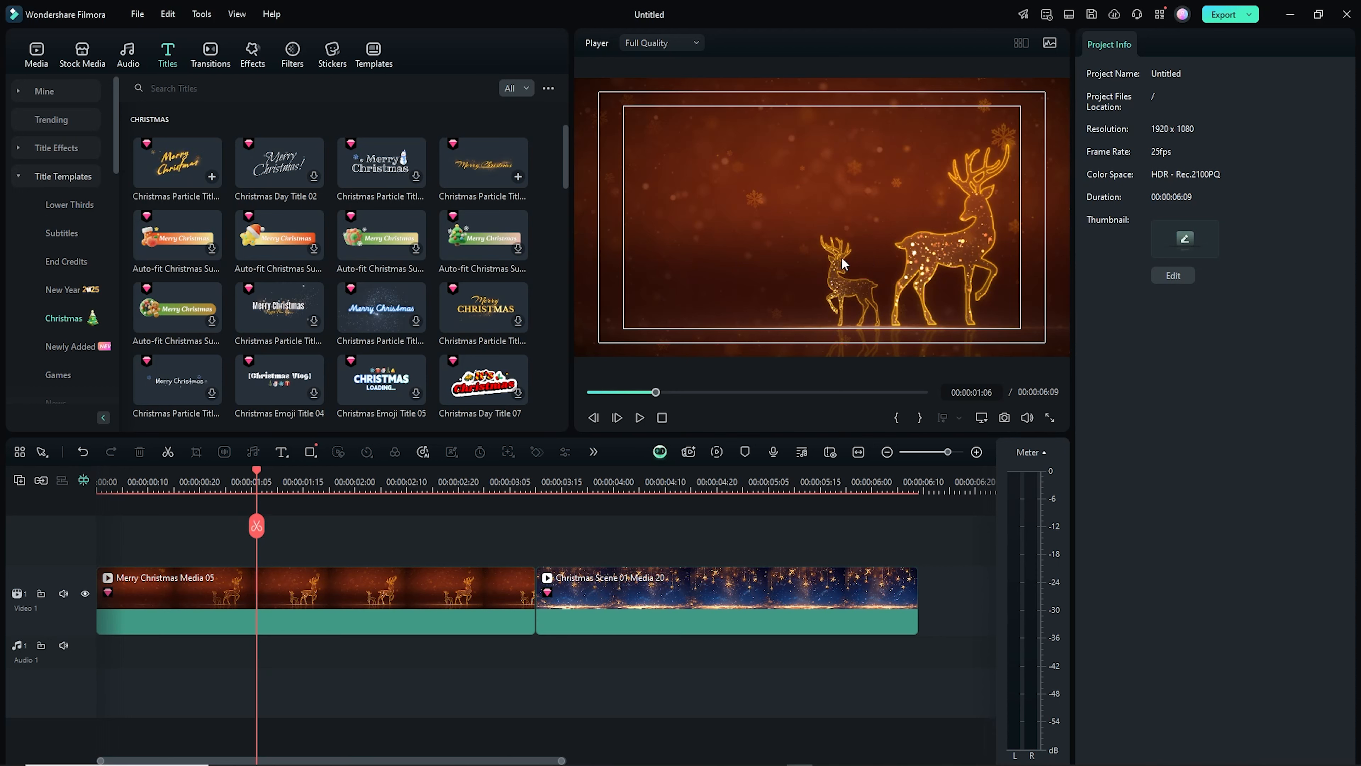
scroll(453, 349, "down", 10)
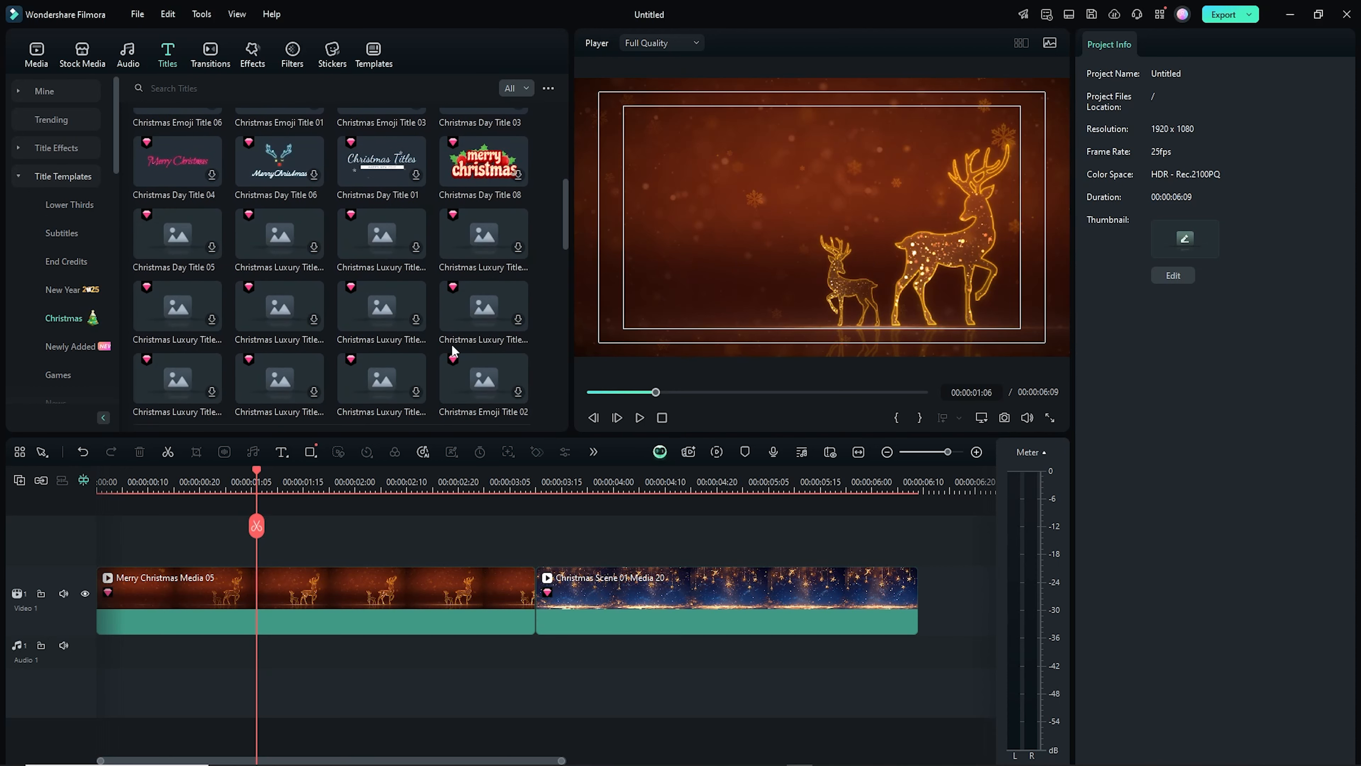
scroll(452, 349, "down", 2)
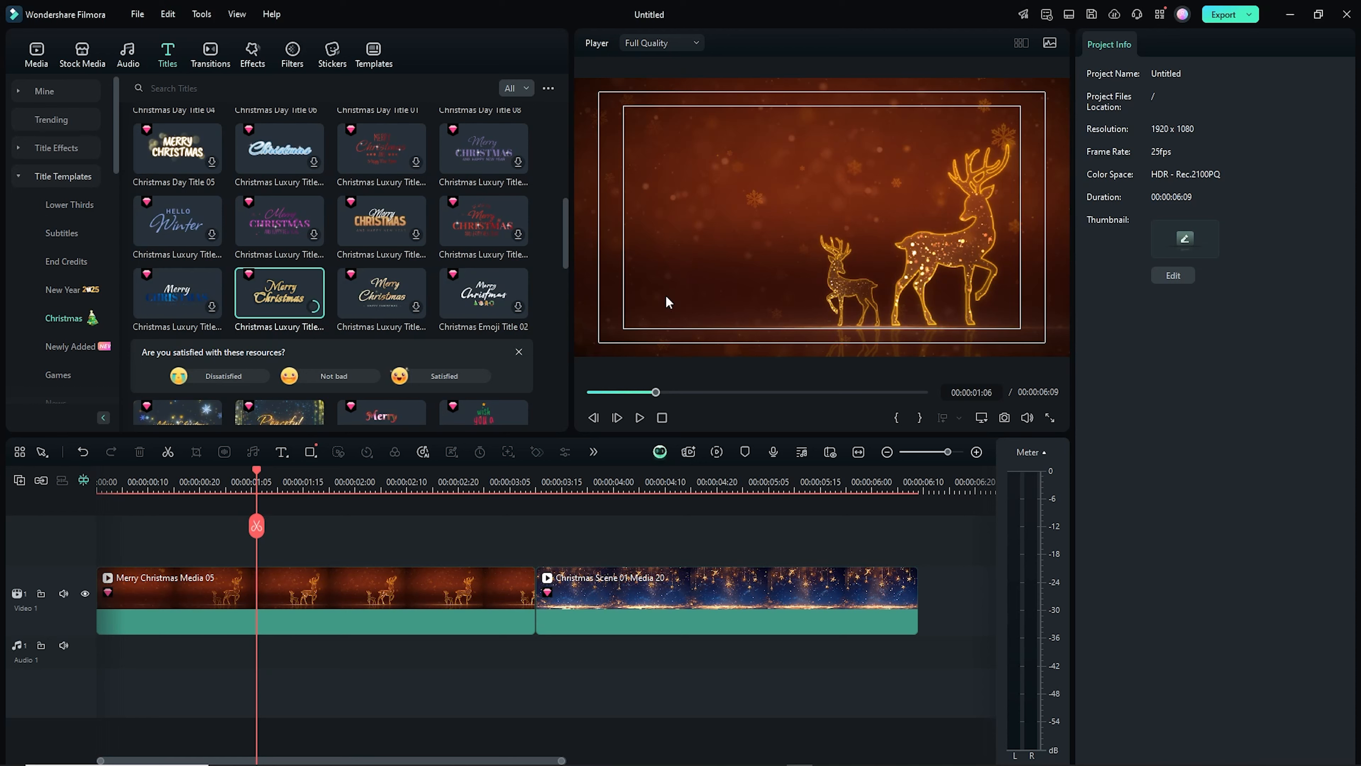
left_click(417, 307)
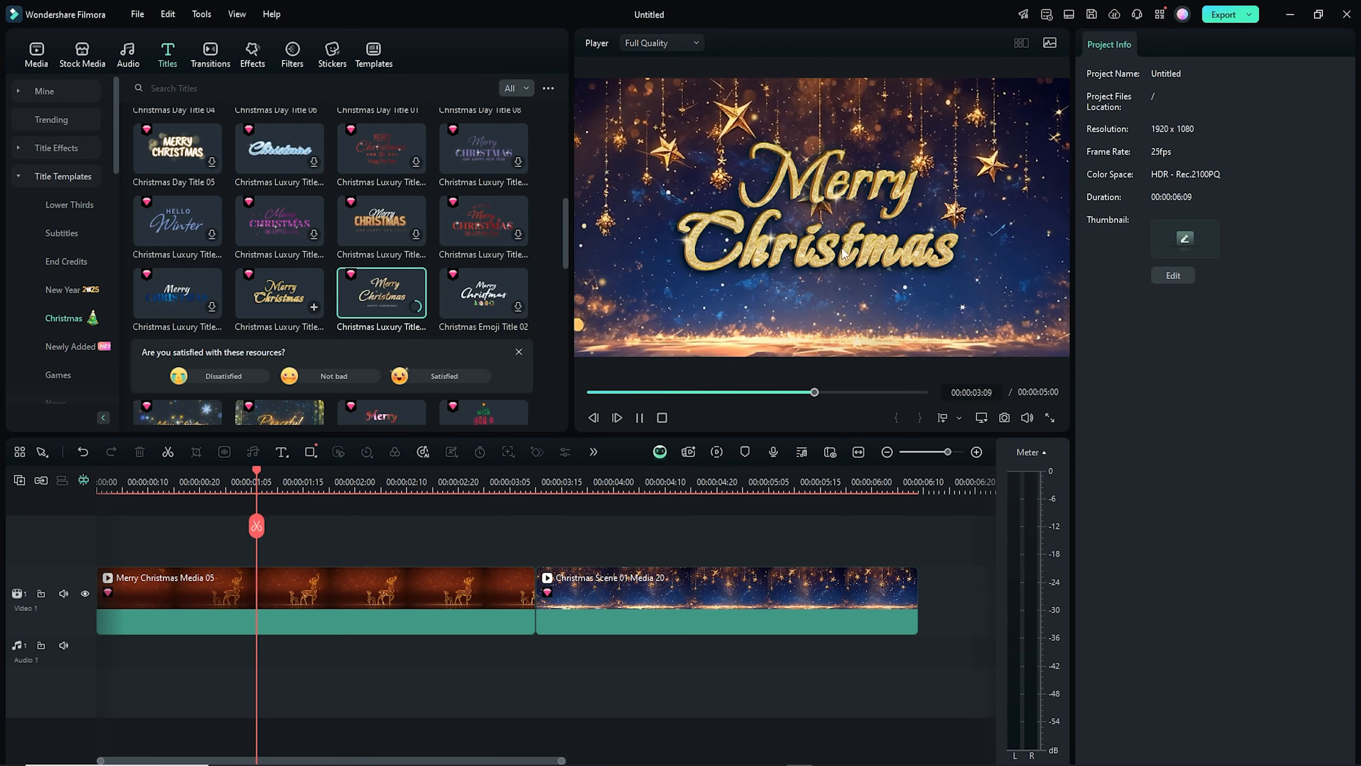
Add the gold Merry Christmas luxury title above the first clip and stretch it to span that clip
left_click_drag(279, 292, 258, 545)
left_click_drag(258, 545, 102, 553)
left_click_drag(742, 552, 532, 552)
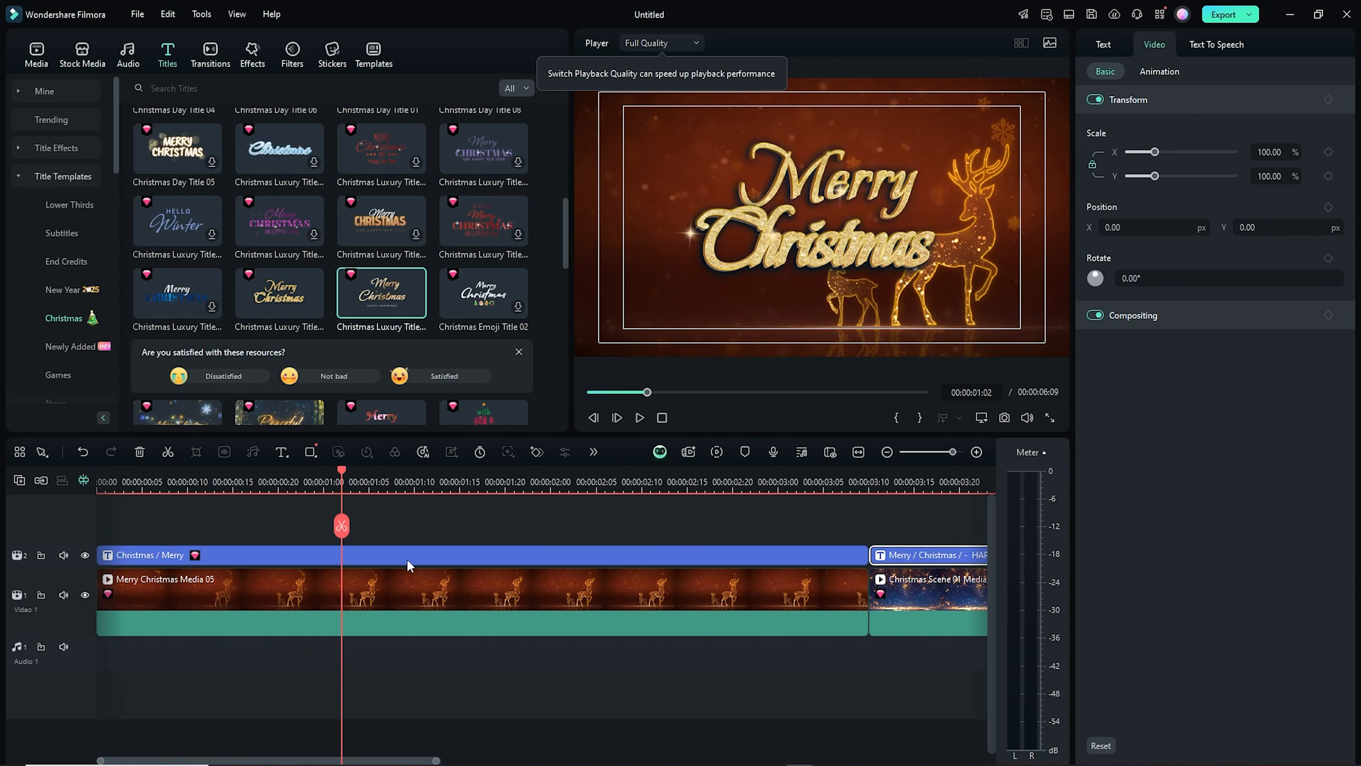
Move the title to position X -161 px, Y 178 px
left_click(423, 560)
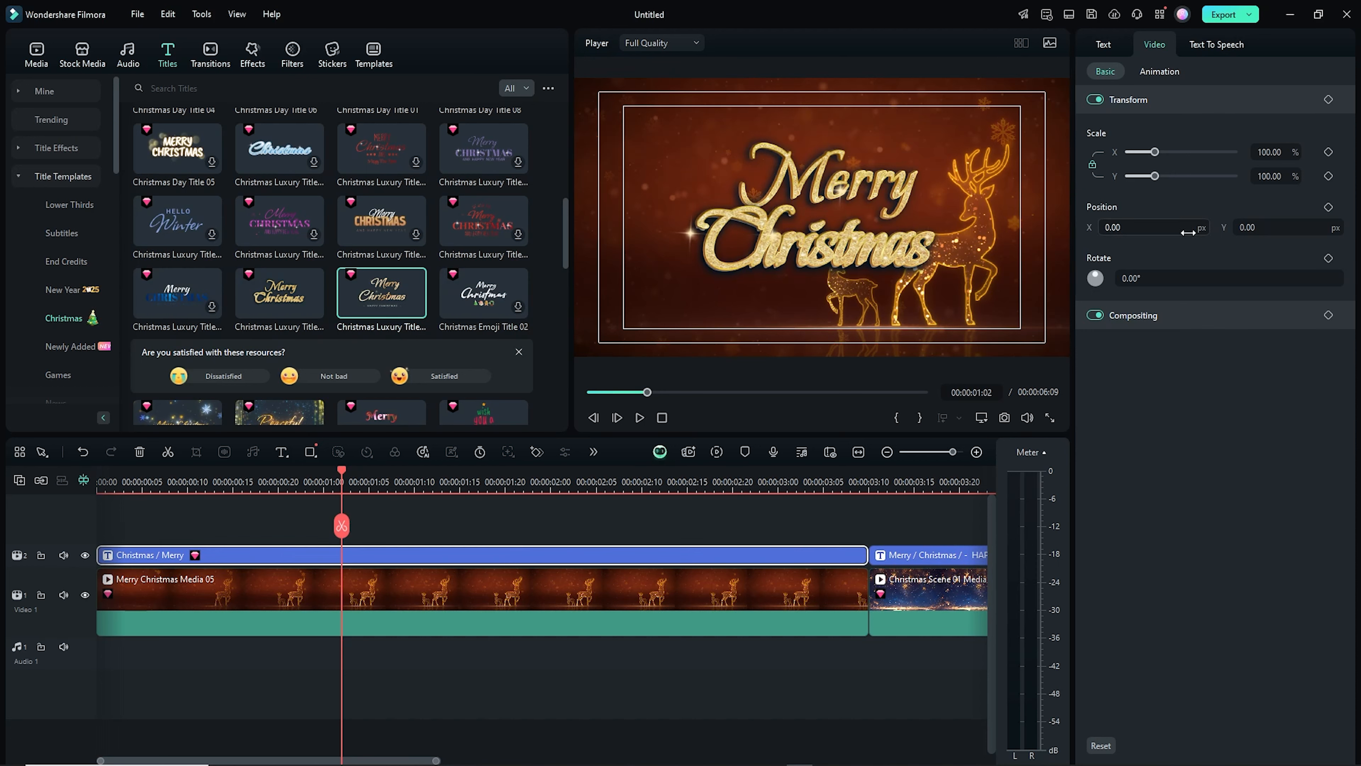
left_click_drag(1187, 231, 1082, 229)
left_click_drag(1285, 230, 1356, 231)
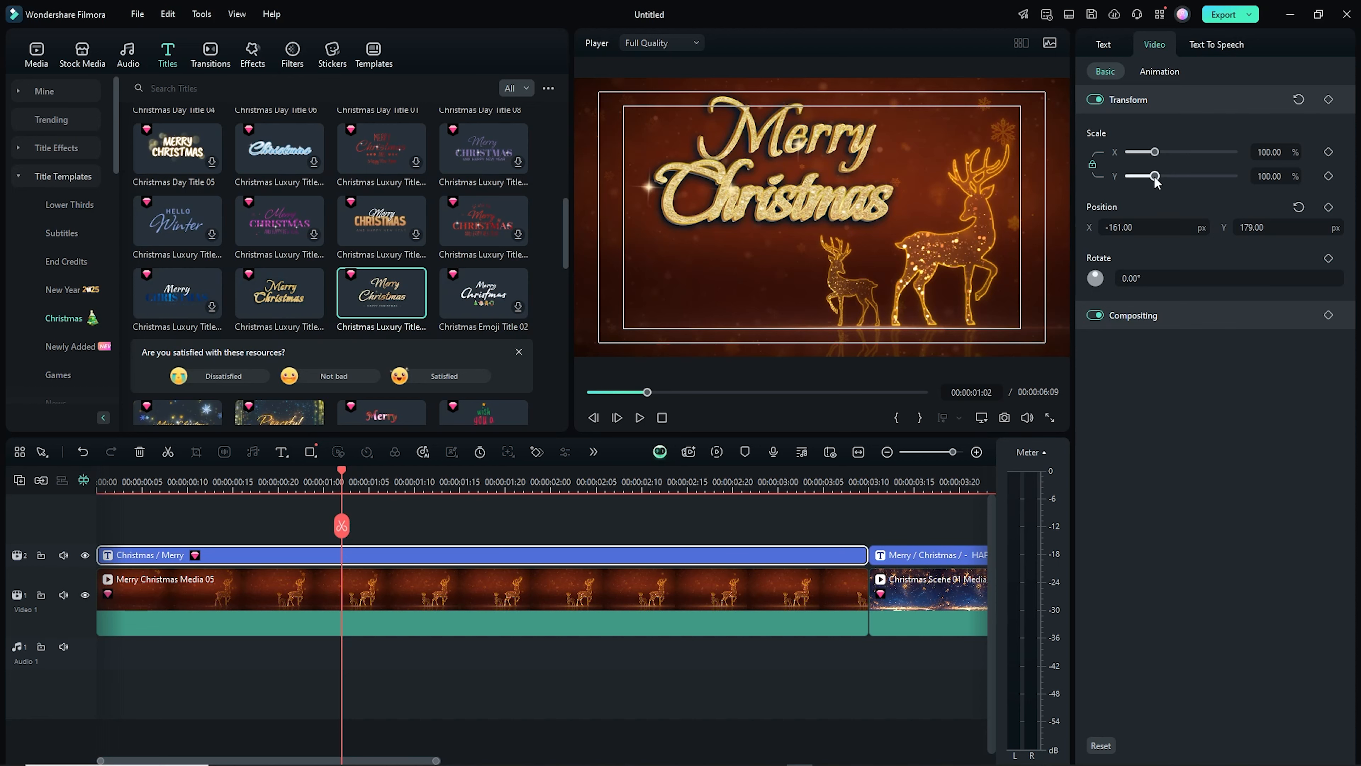
left_click_drag(1155, 179, 1153, 179)
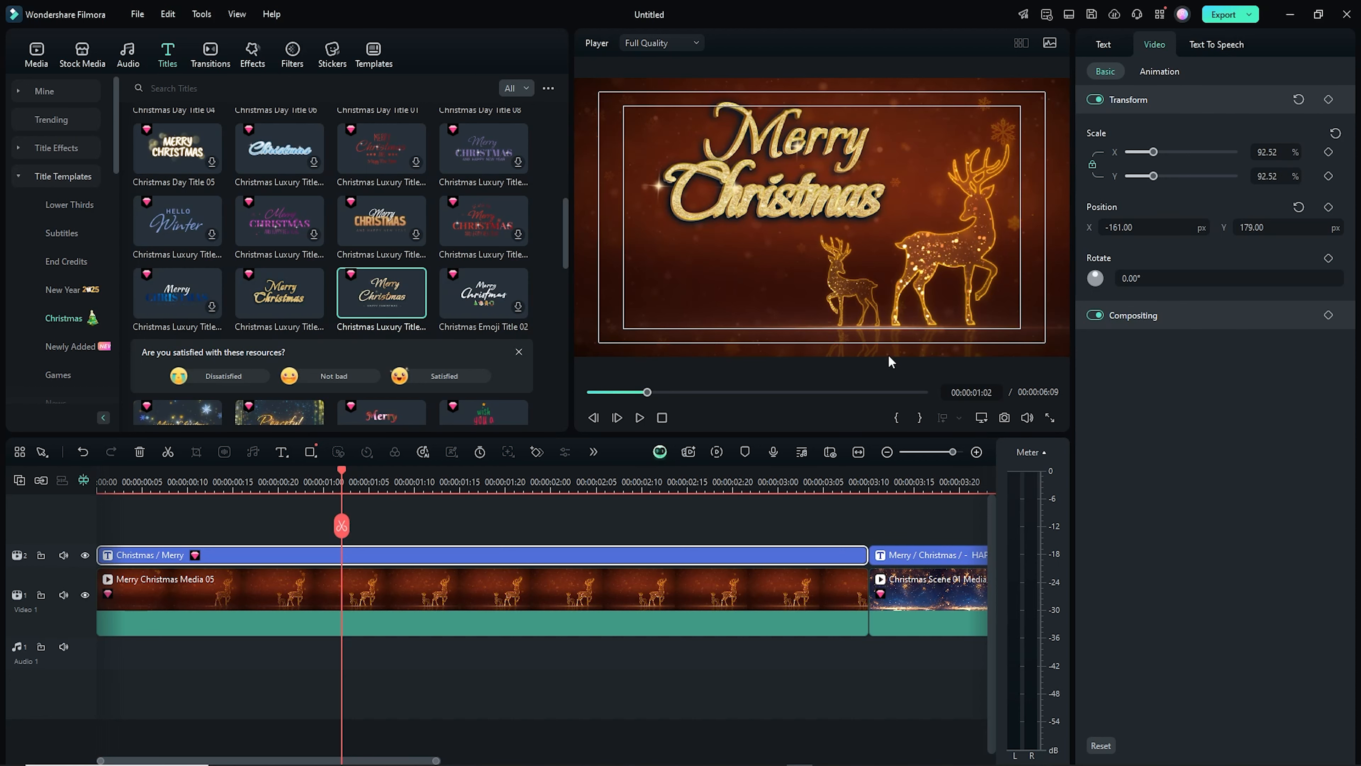
left_click(981, 418)
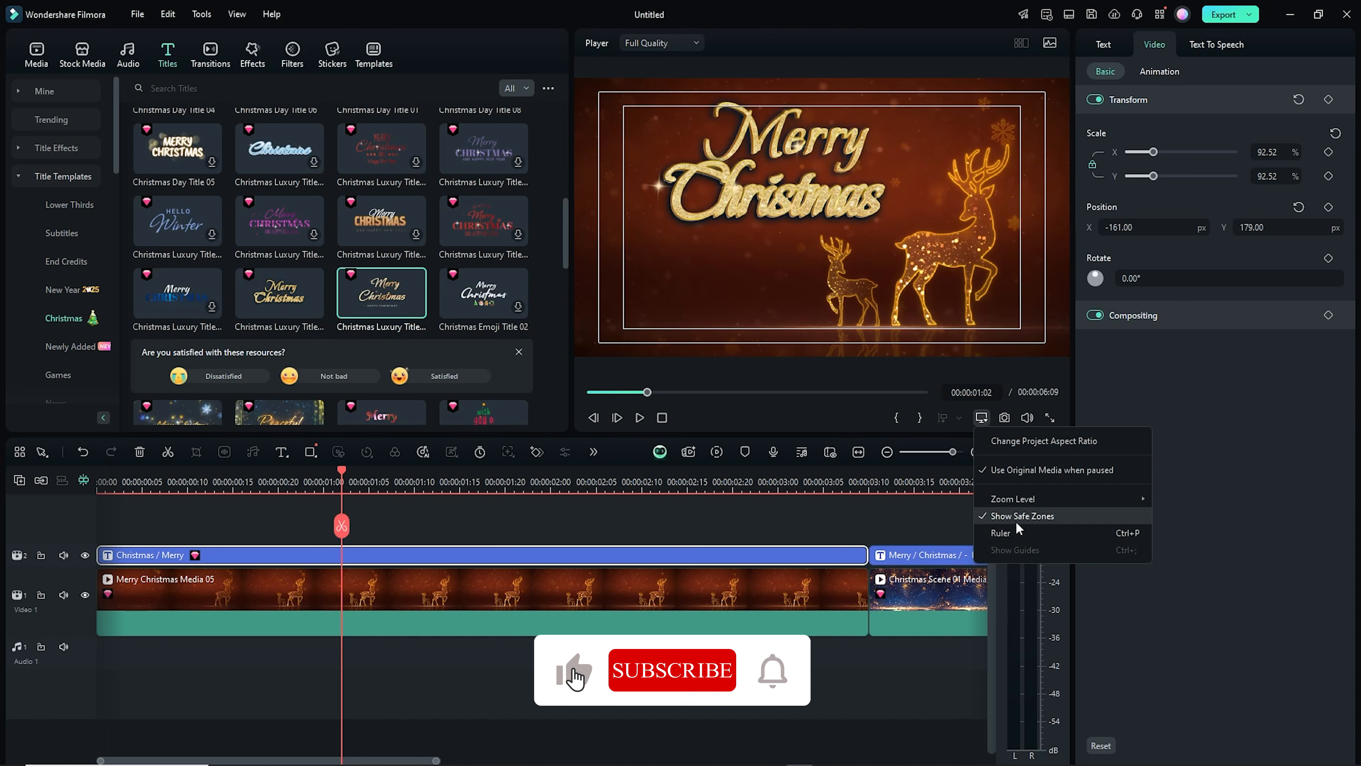
left_click(983, 515)
left_click(981, 418)
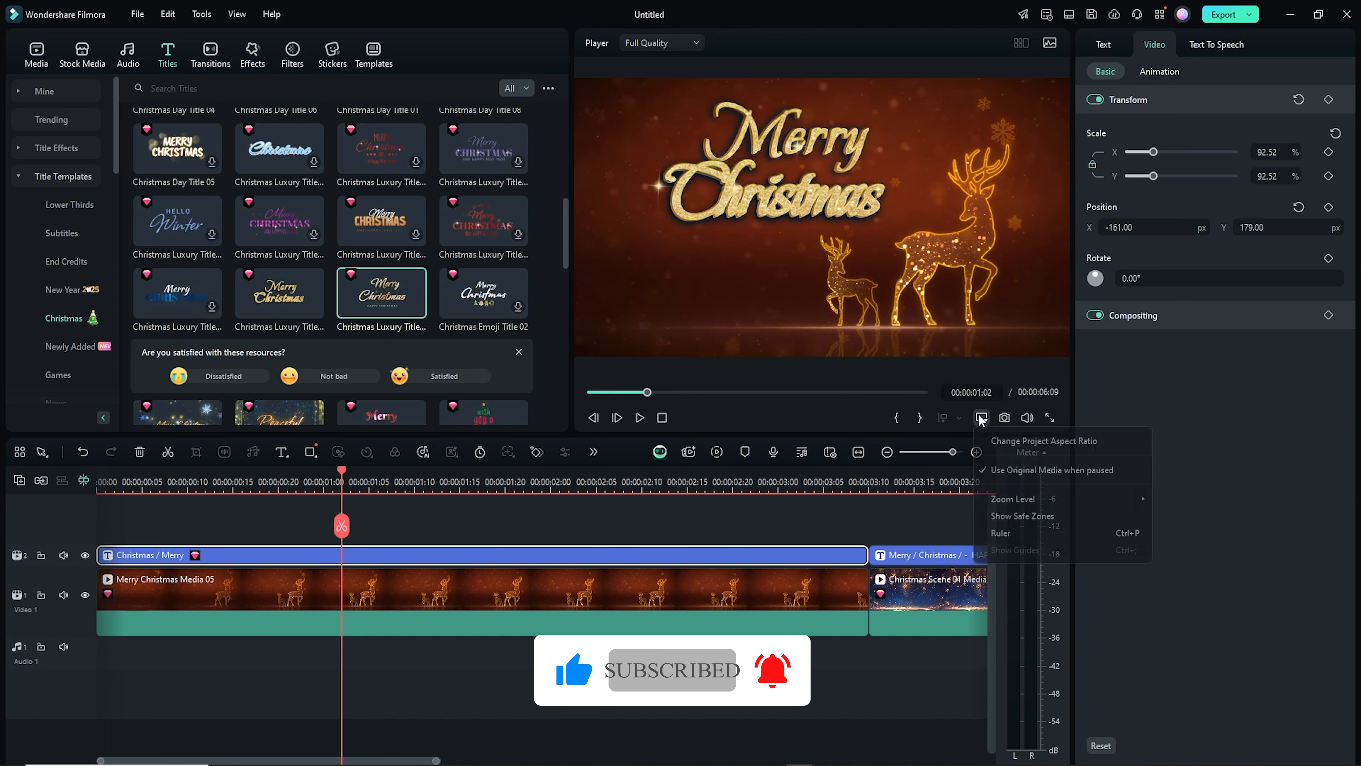
left_click(1025, 516)
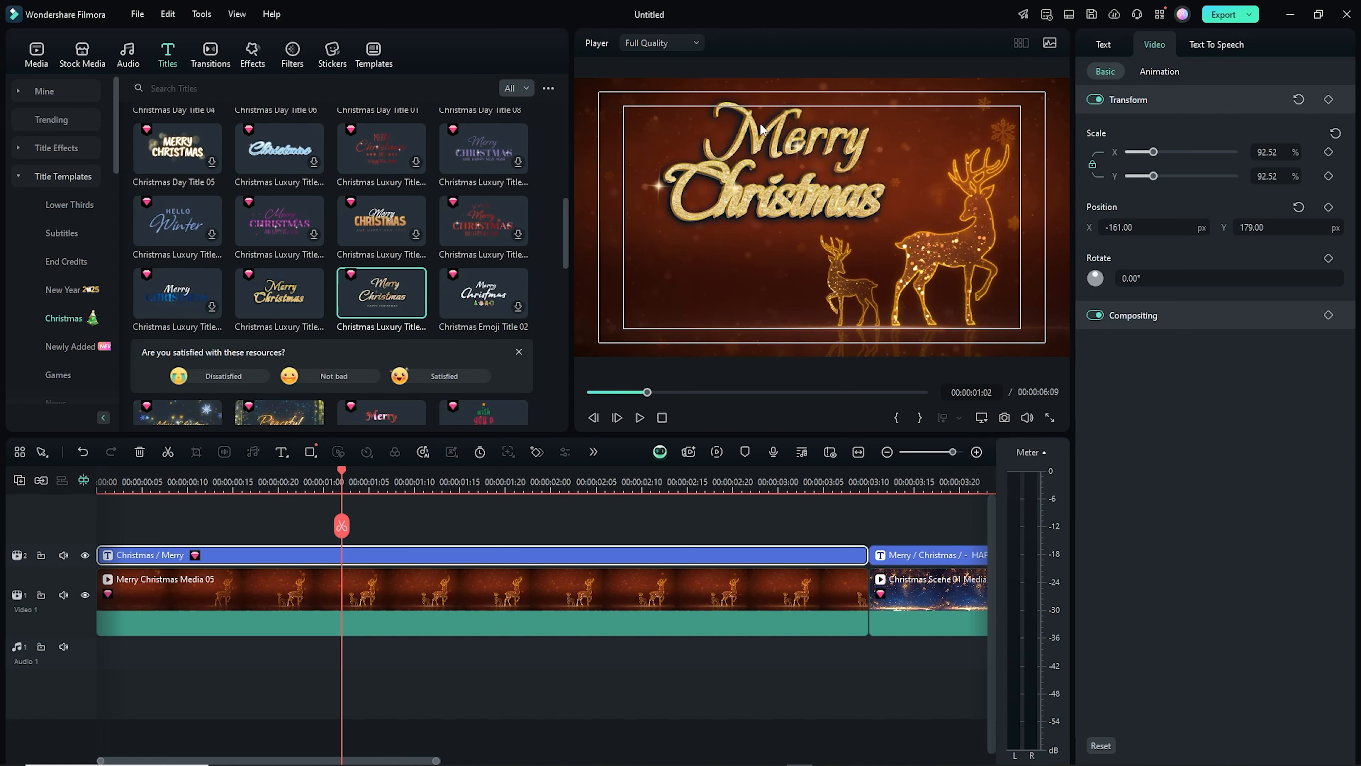
Scale the whole title down to 81.63%
left_click(832, 151)
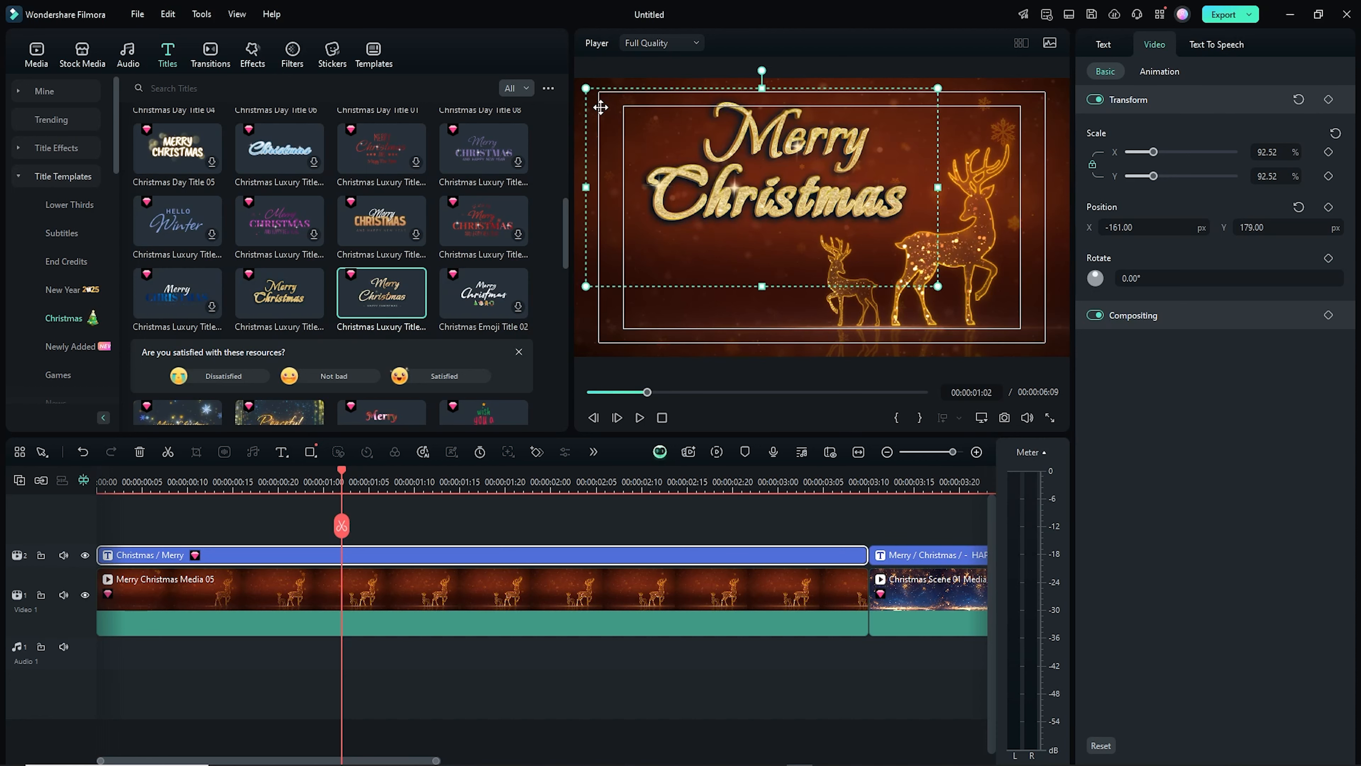
left_click_drag(585, 87, 596, 94)
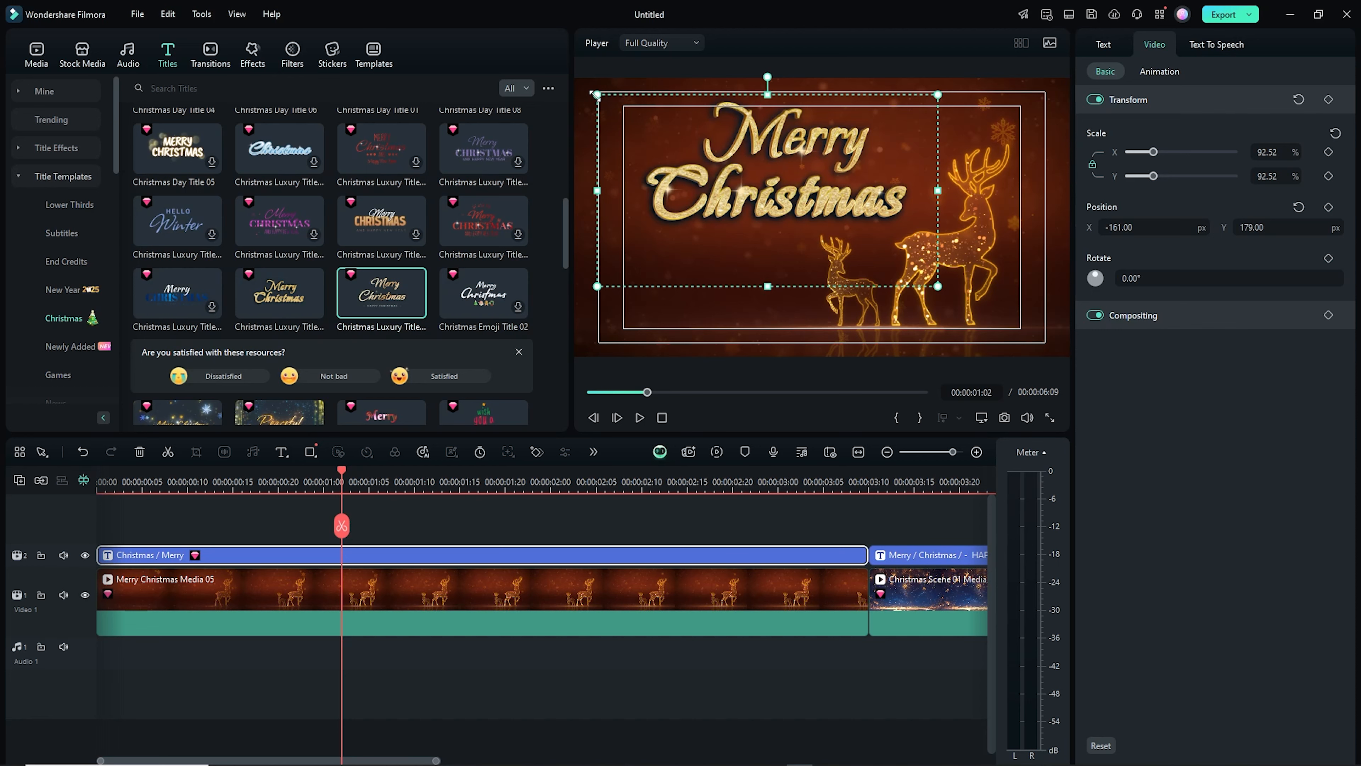
key("ctrl+z")
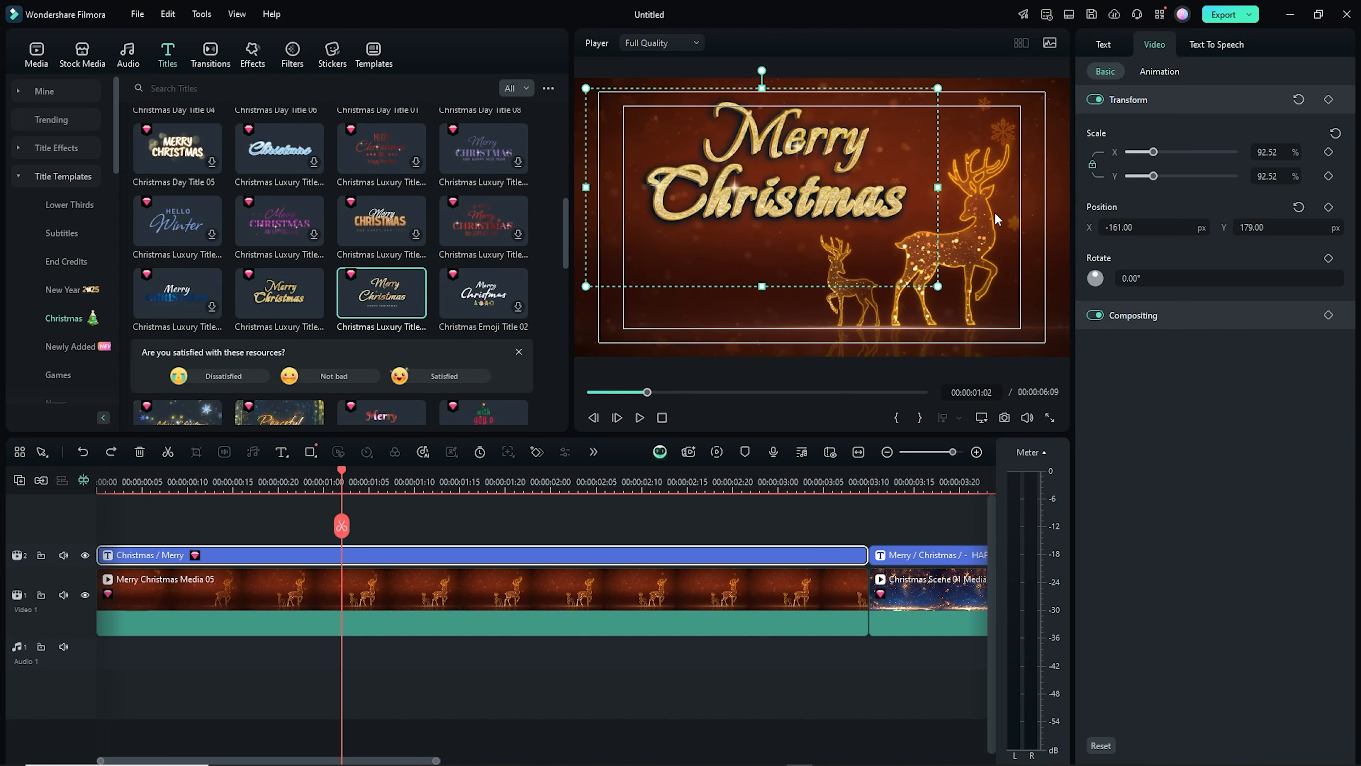
left_click_drag(1154, 182, 1152, 182)
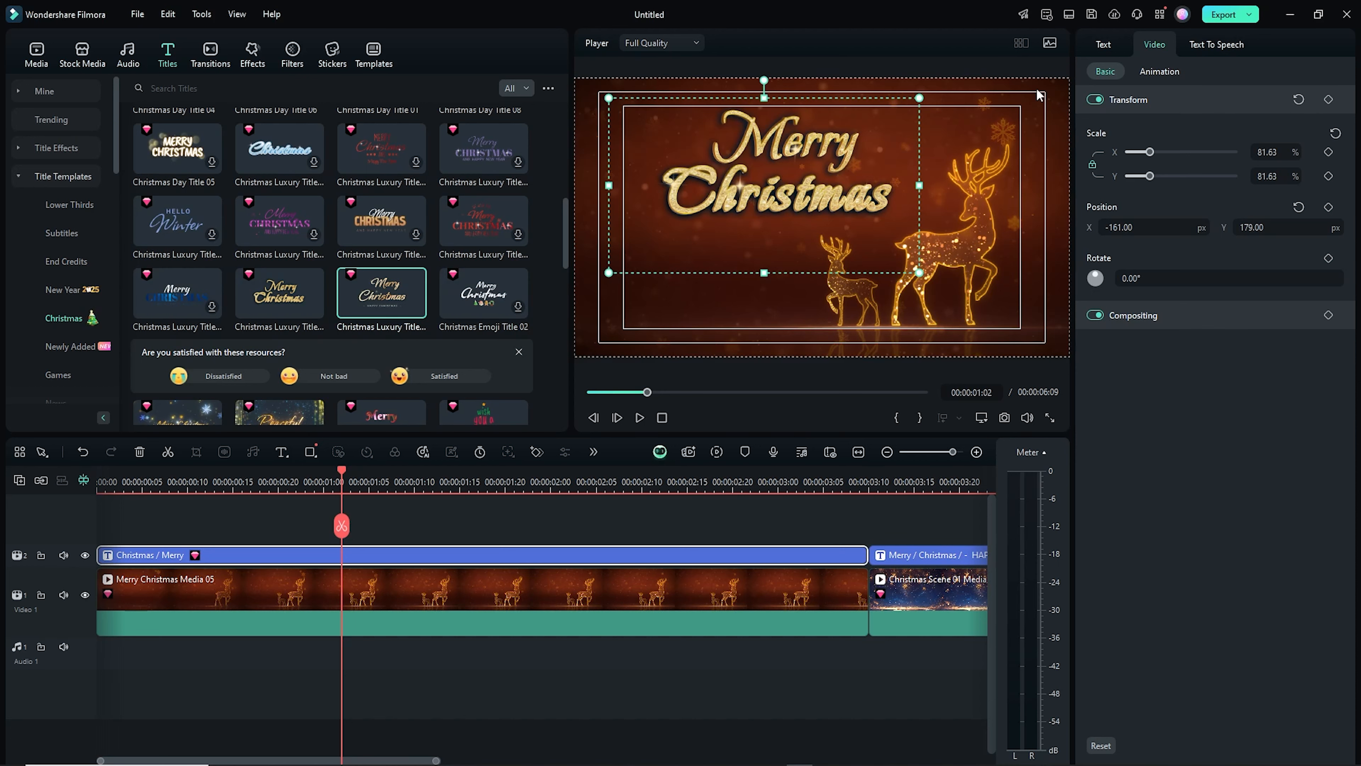
Inspect the title's three text layers one by one
left_click(1103, 44)
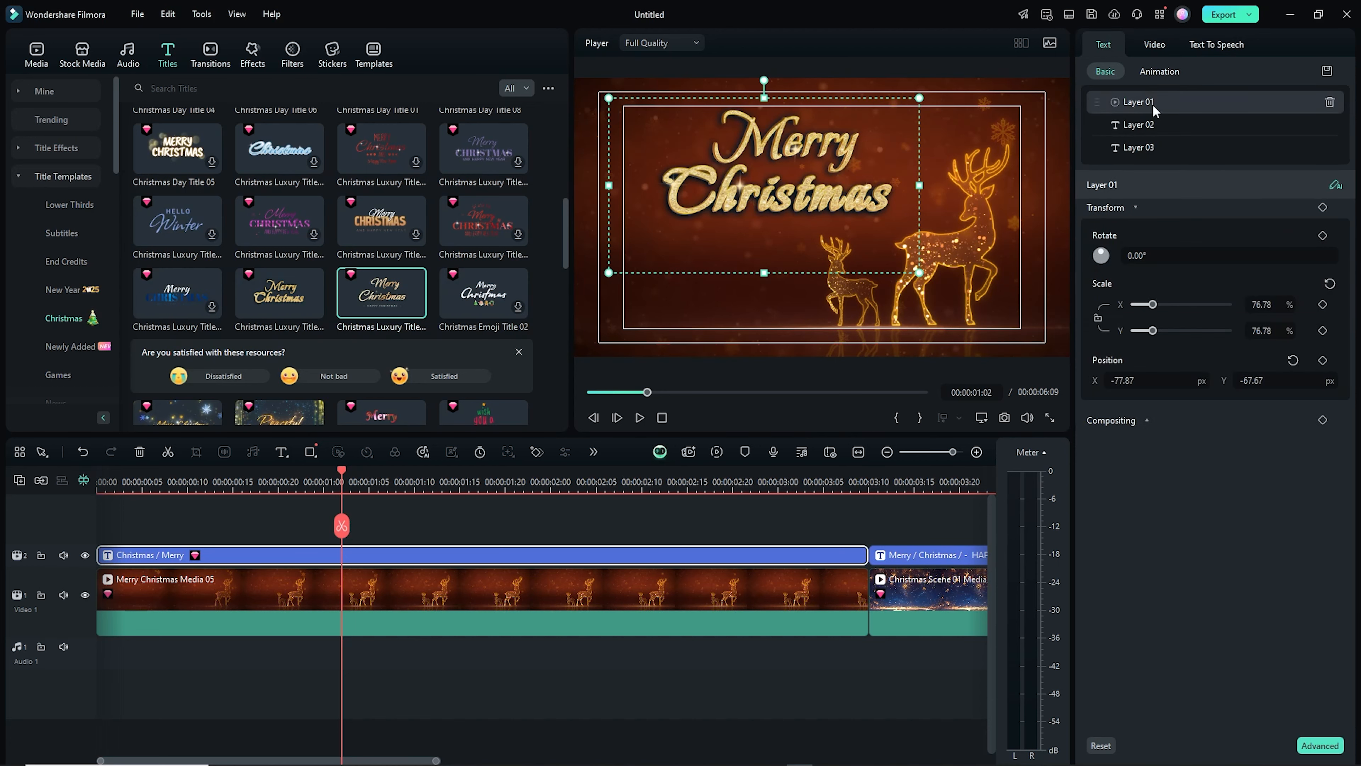
left_click(1140, 147)
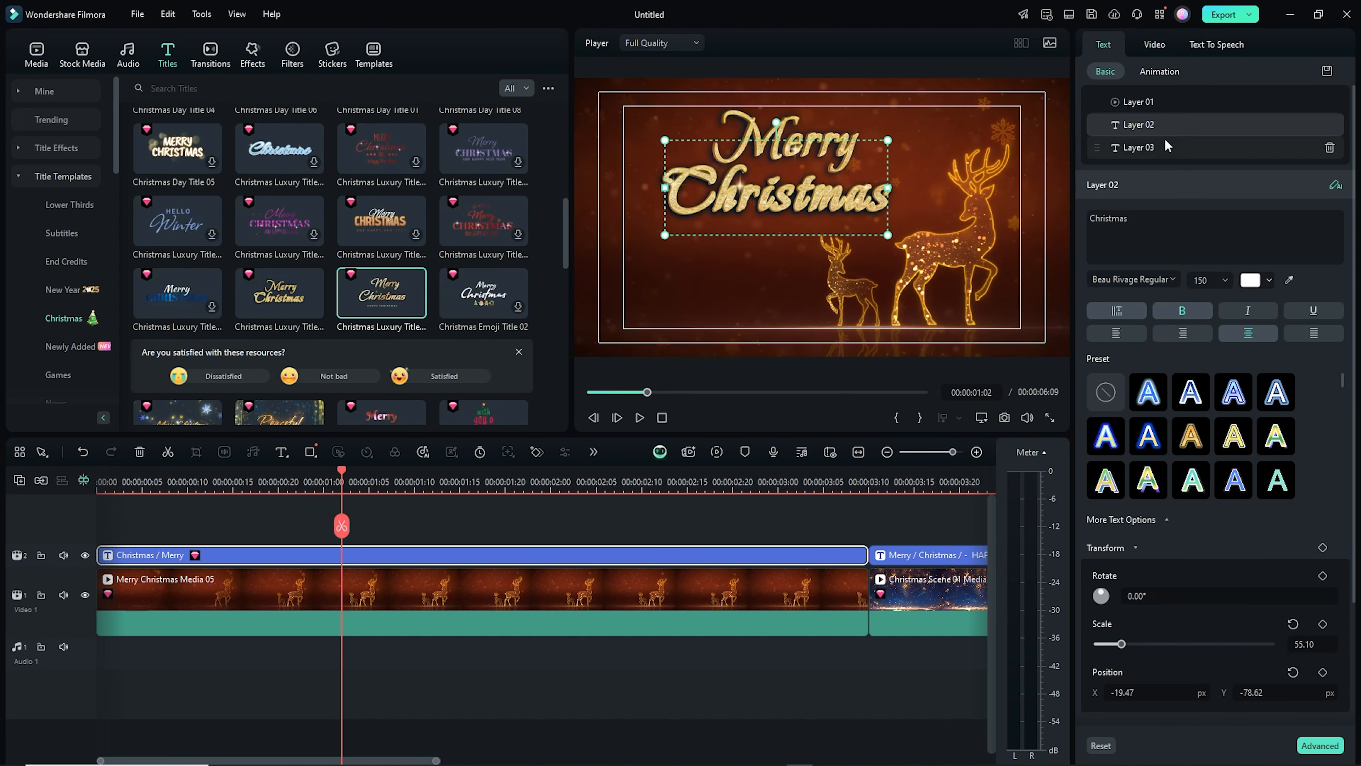
left_click(1151, 106)
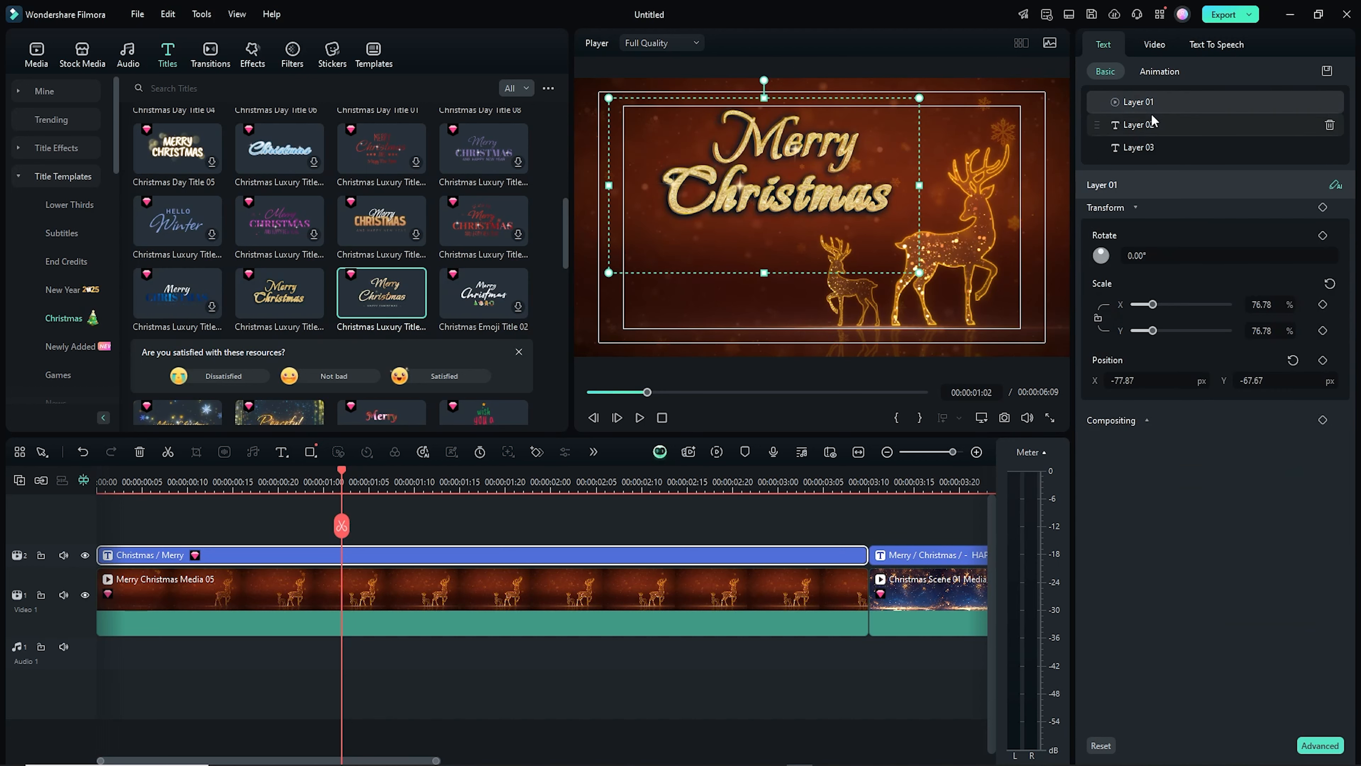
left_click(1135, 125)
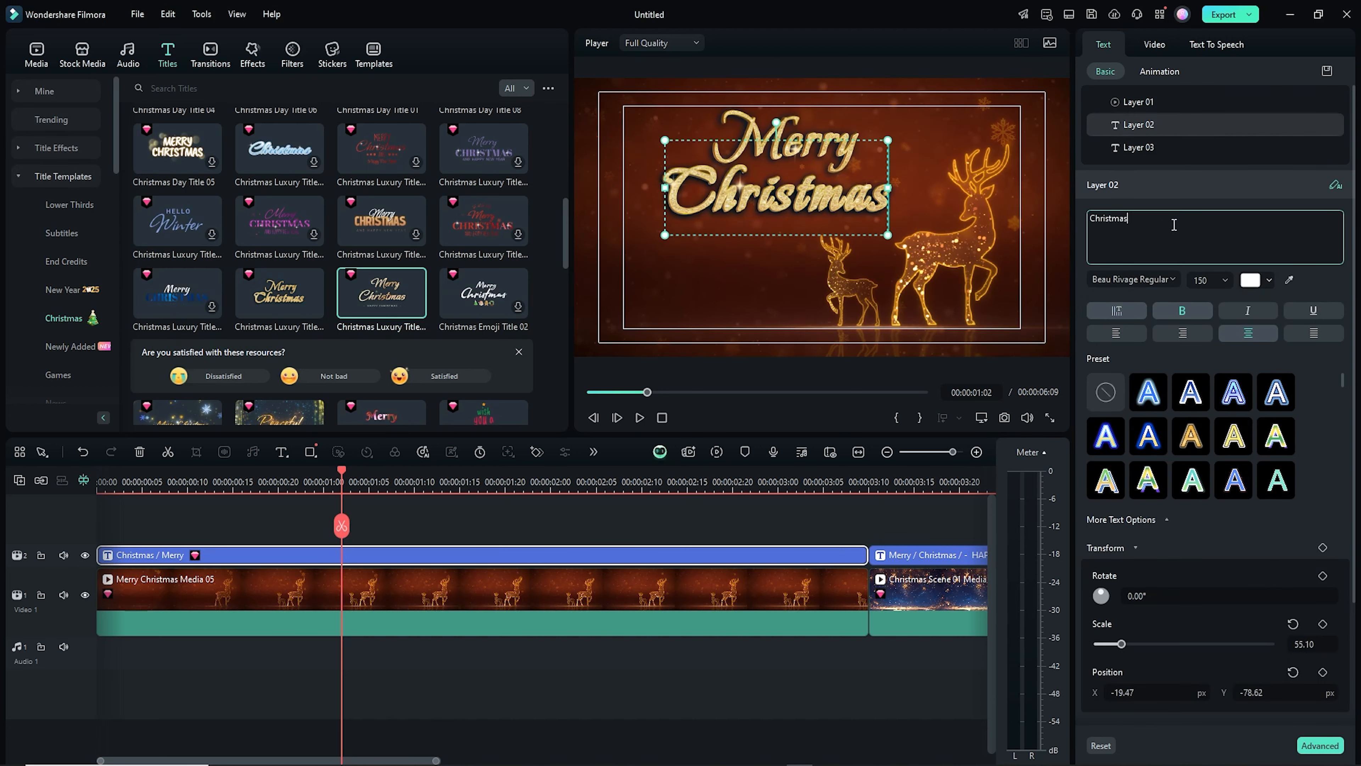
left_click(1128, 147)
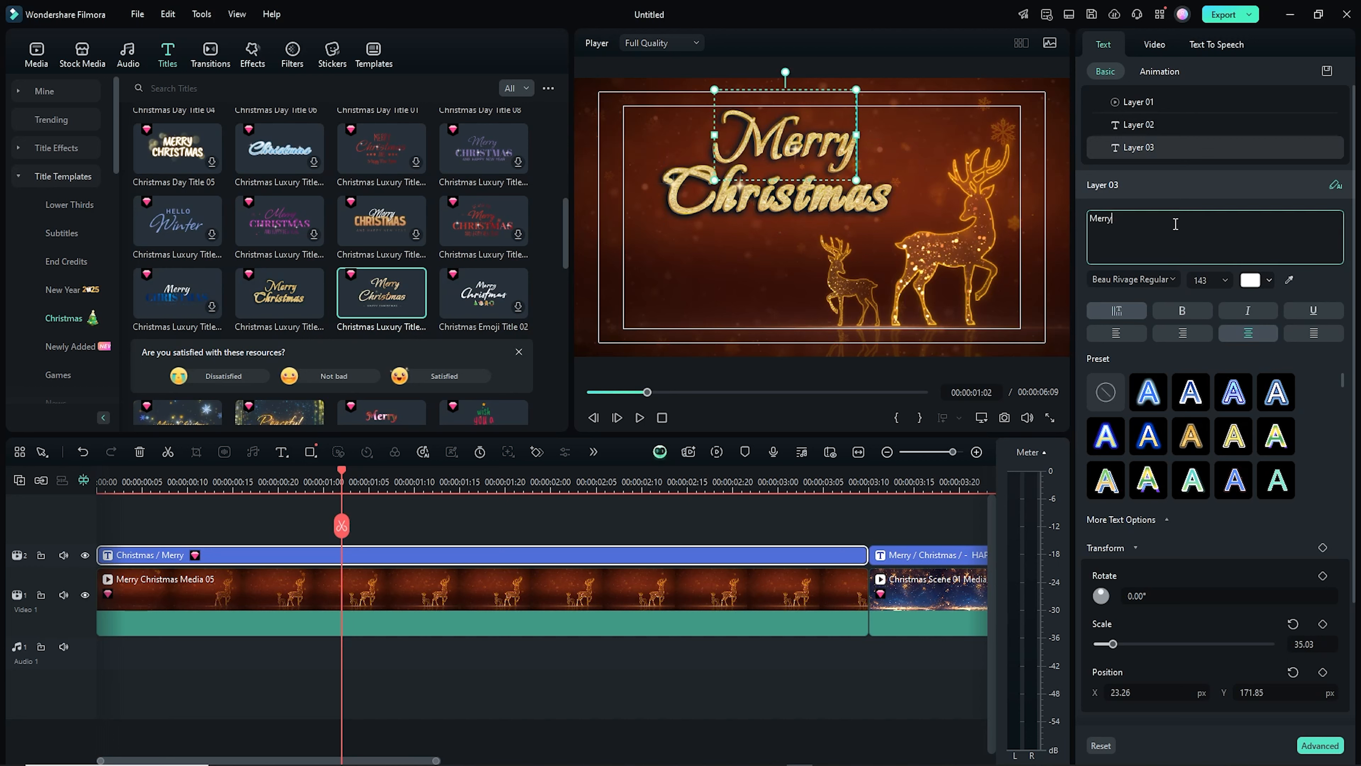
left_click(1136, 125)
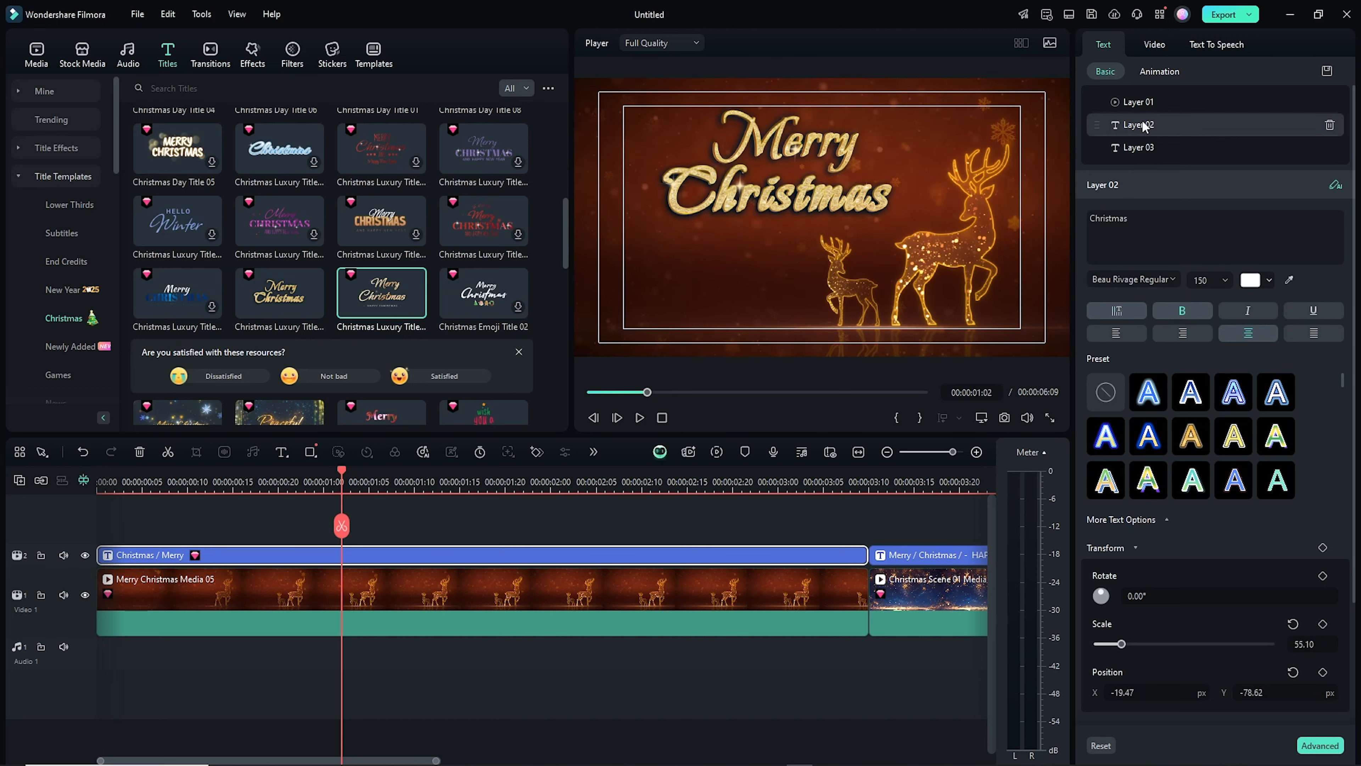
Add a new line with the creator's name below 'Christmas' in the Layer 02 text
left_click(1150, 220)
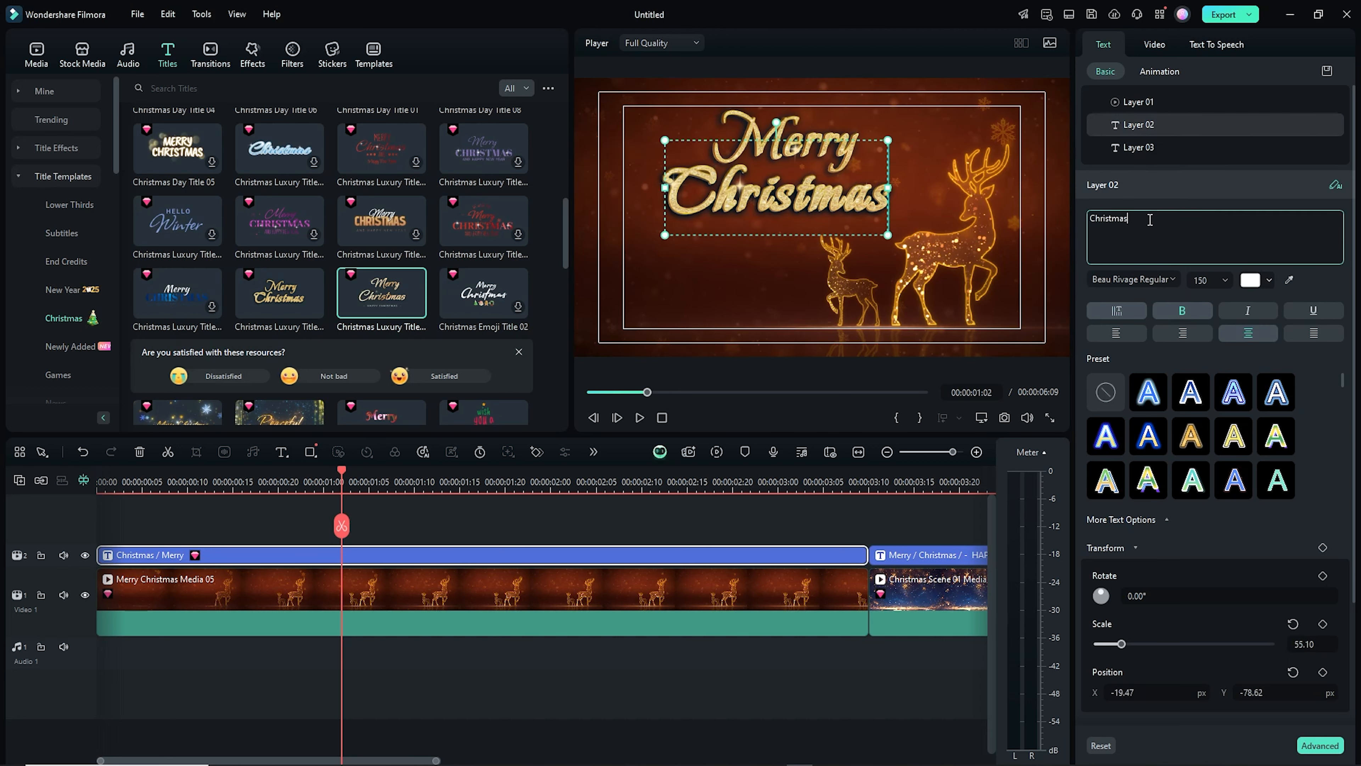
type("ES")
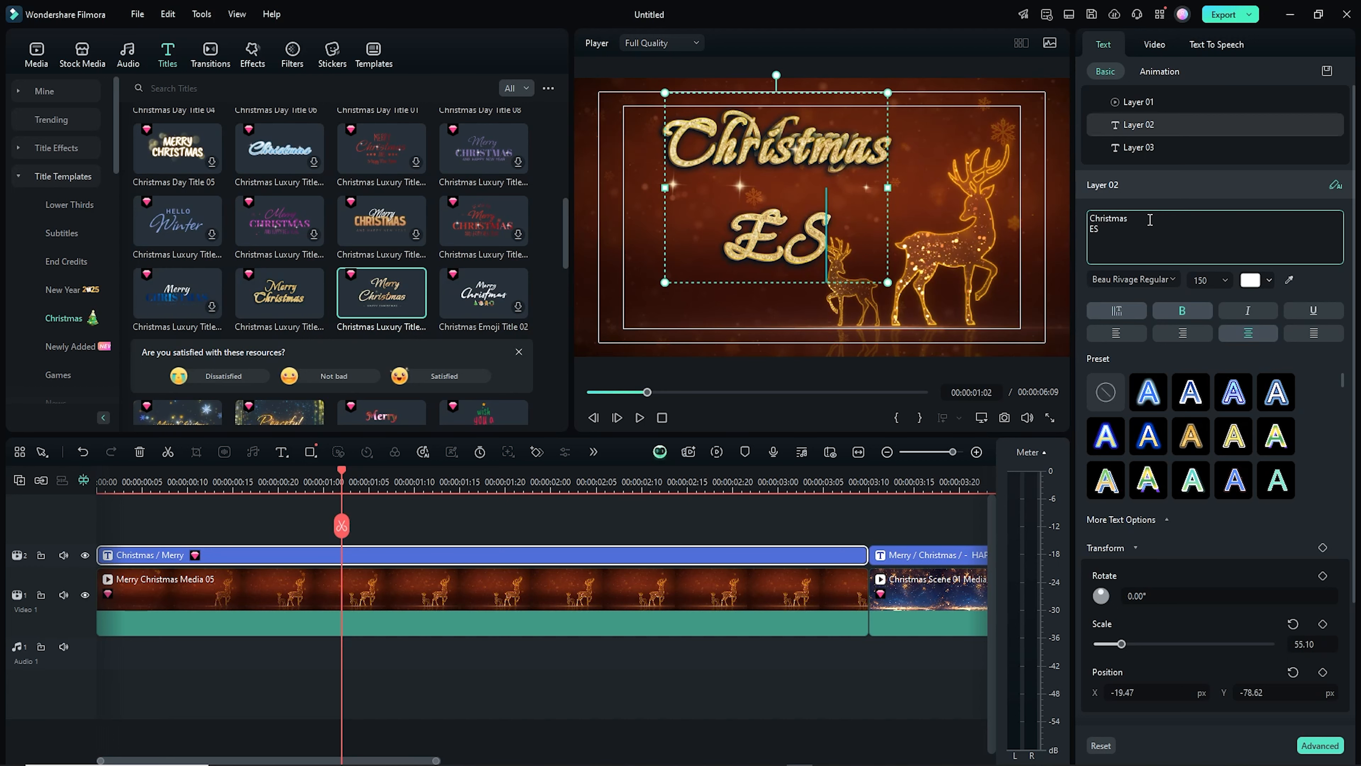
type("TIAK")
Set the Layer 02 font to Bayformance Italic and scale that text down to 29.64
scroll(1309, 486, "down", 3)
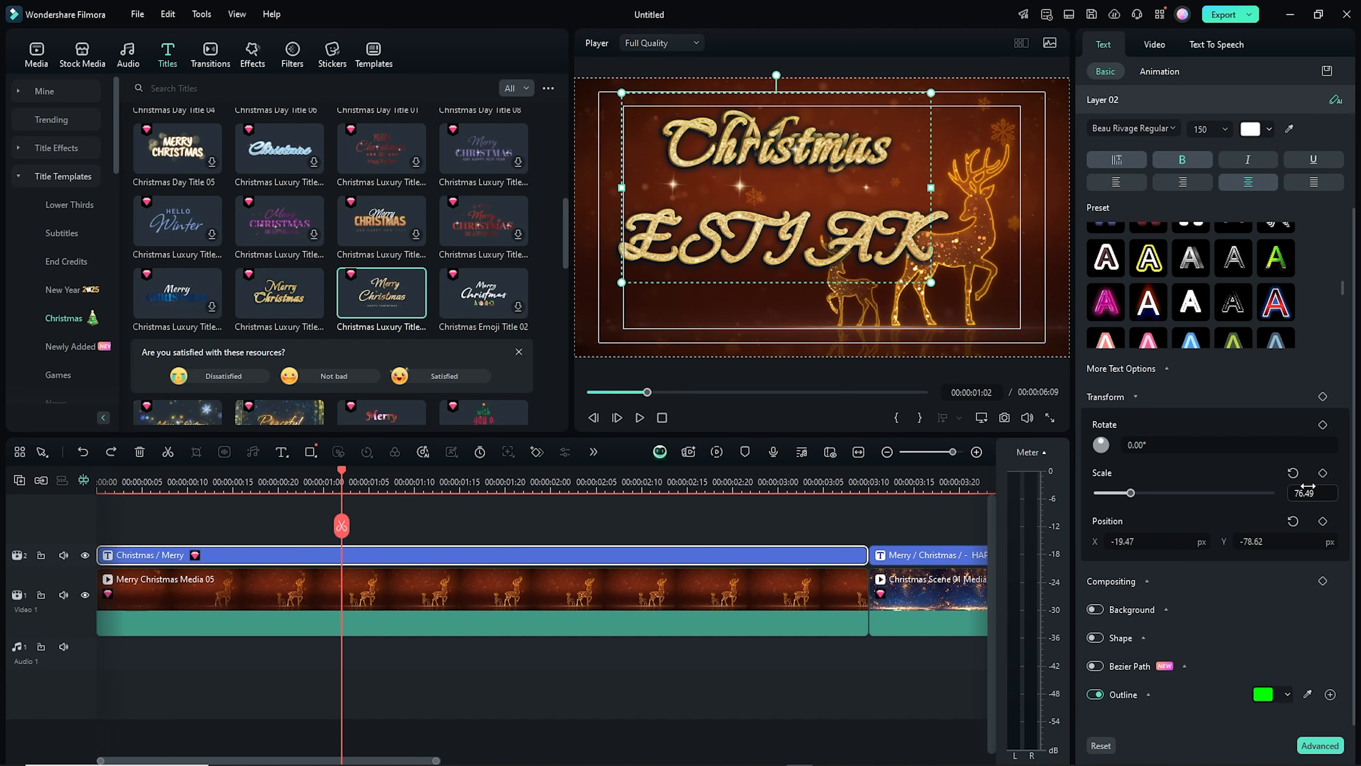
mouse_move(1177, 542)
left_mouse_down()
mouse_move(1140, 541)
mouse_move(1176, 542)
left_mouse_up()
left_click_drag(1287, 541, 1169, 542)
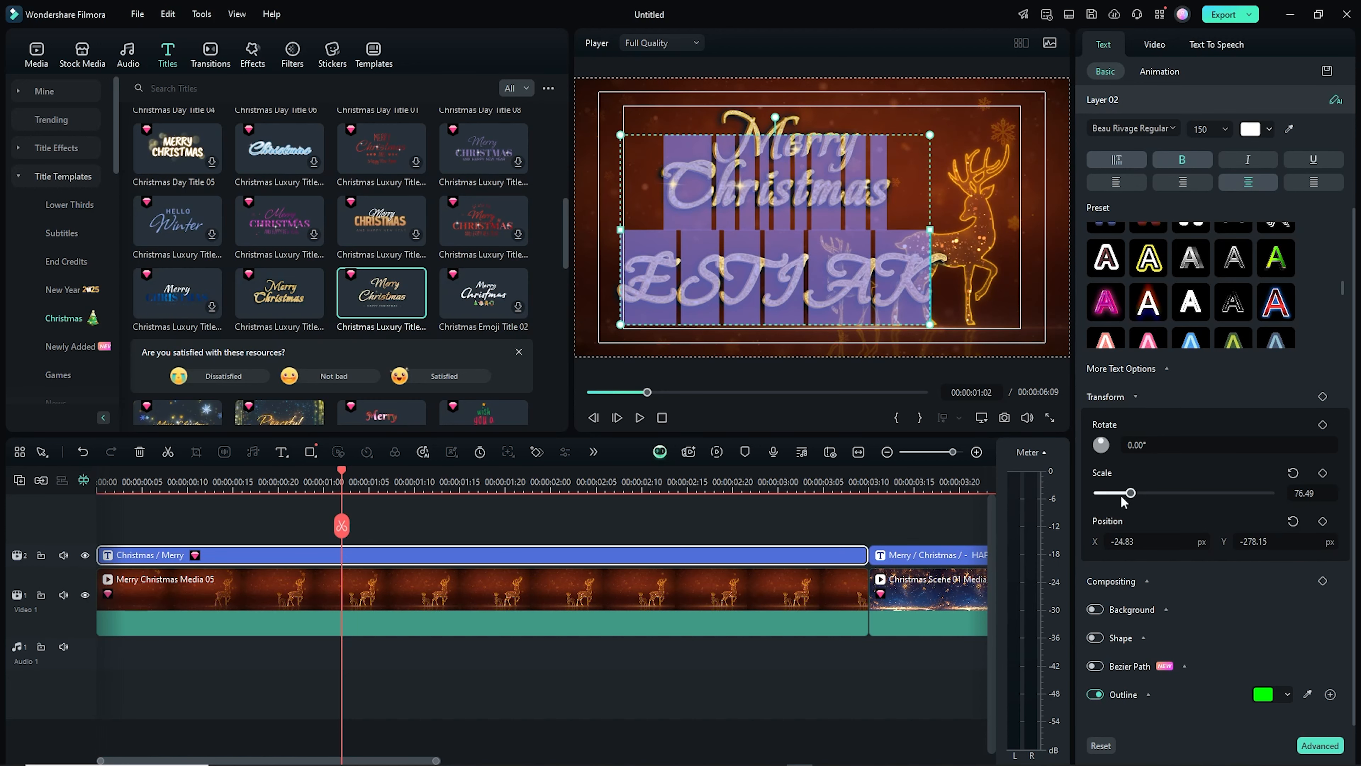
left_click_drag(1128, 499, 1120, 498)
left_click(1133, 128)
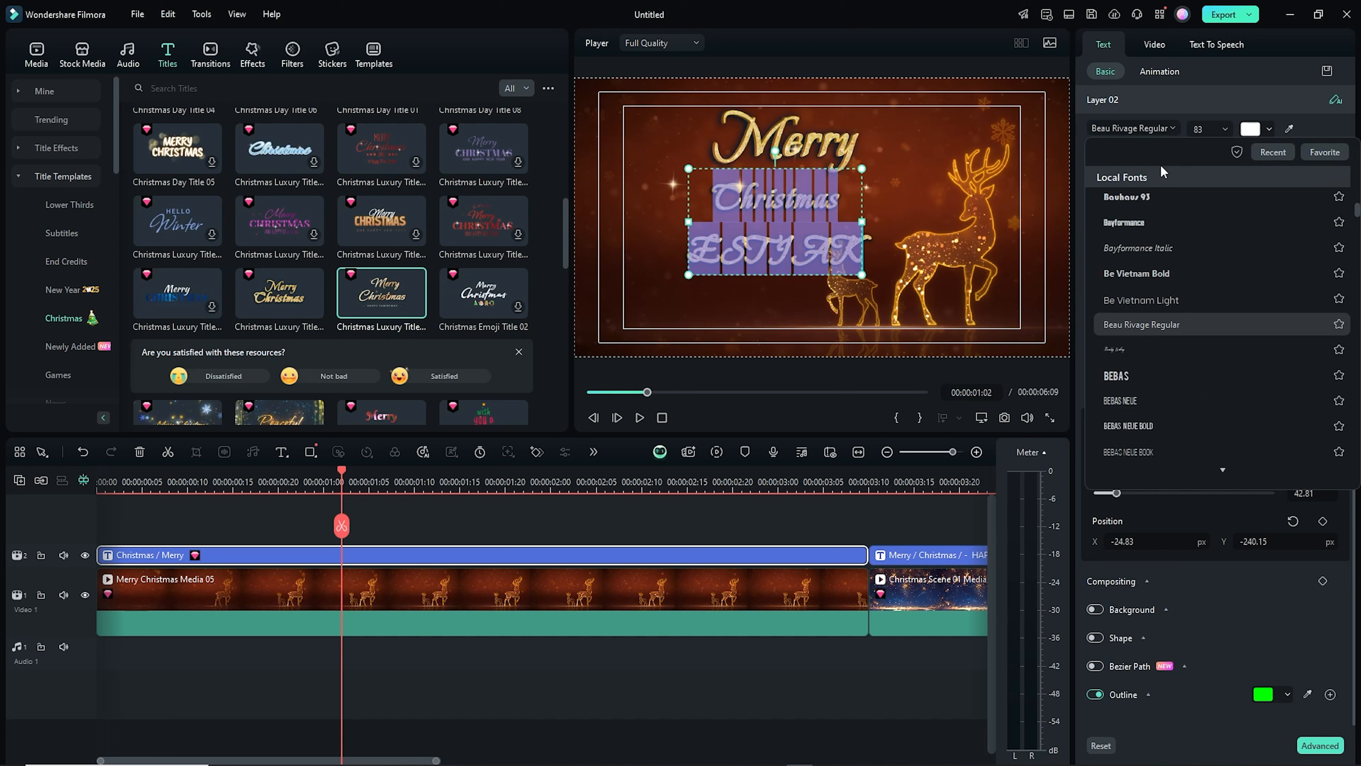
left_click(1135, 254)
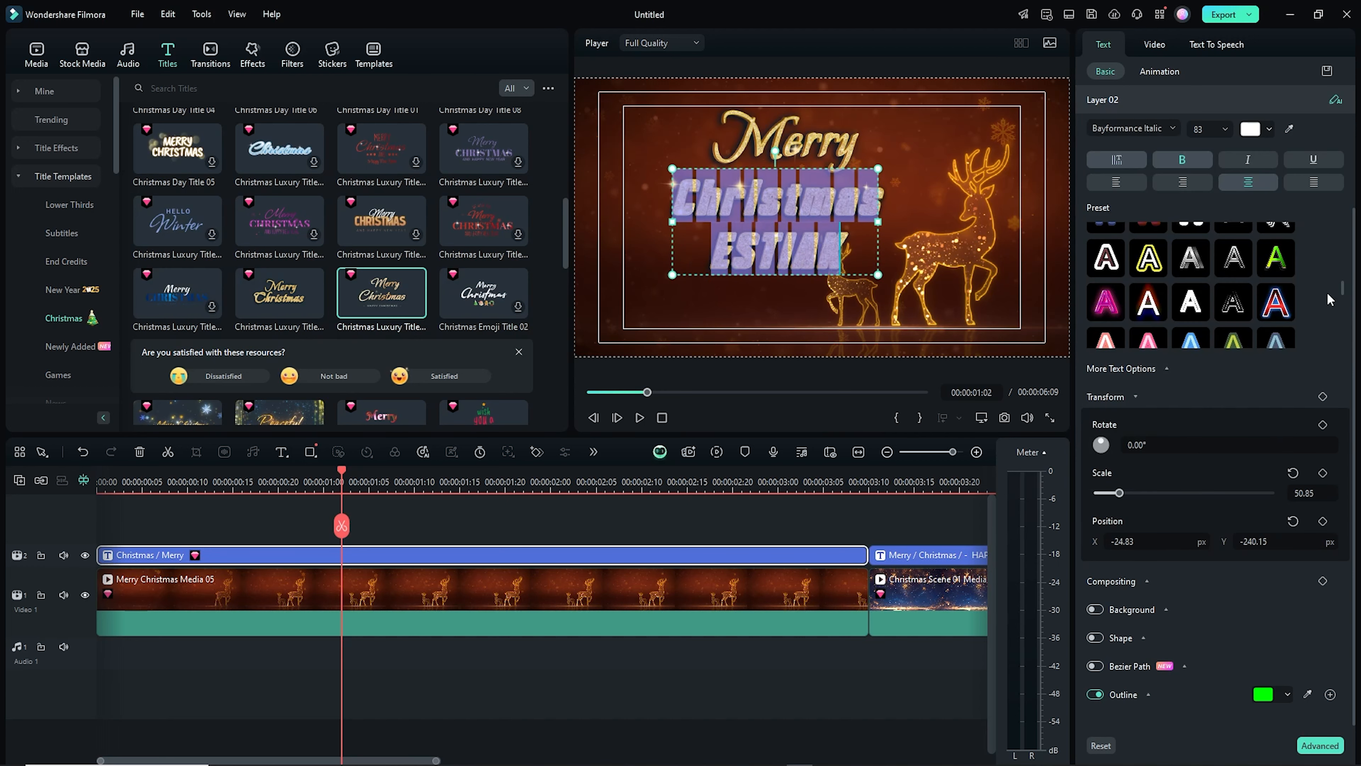
left_click_drag(1120, 492, 1111, 493)
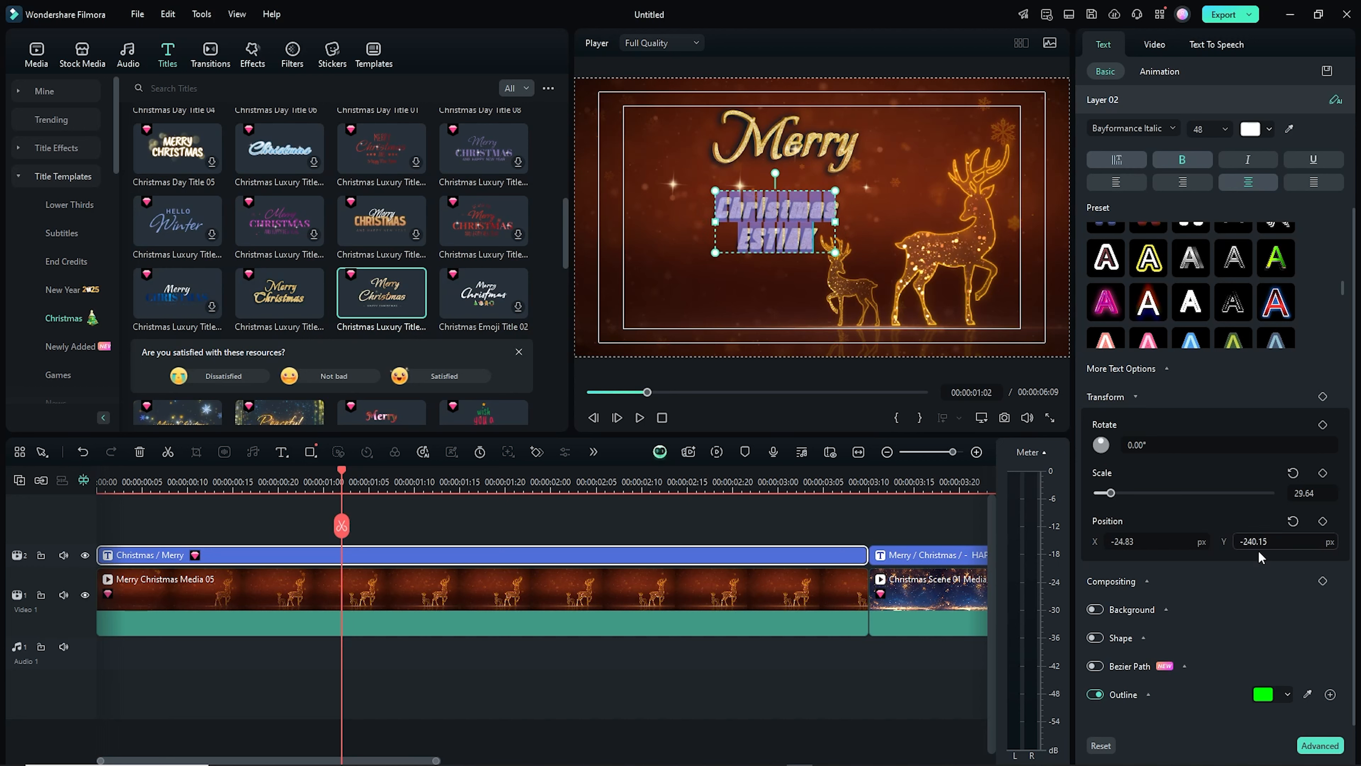
Move the Layer 02 text to X 8.17 px, Y -144.15 px
left_click_drag(1276, 545, 1303, 545)
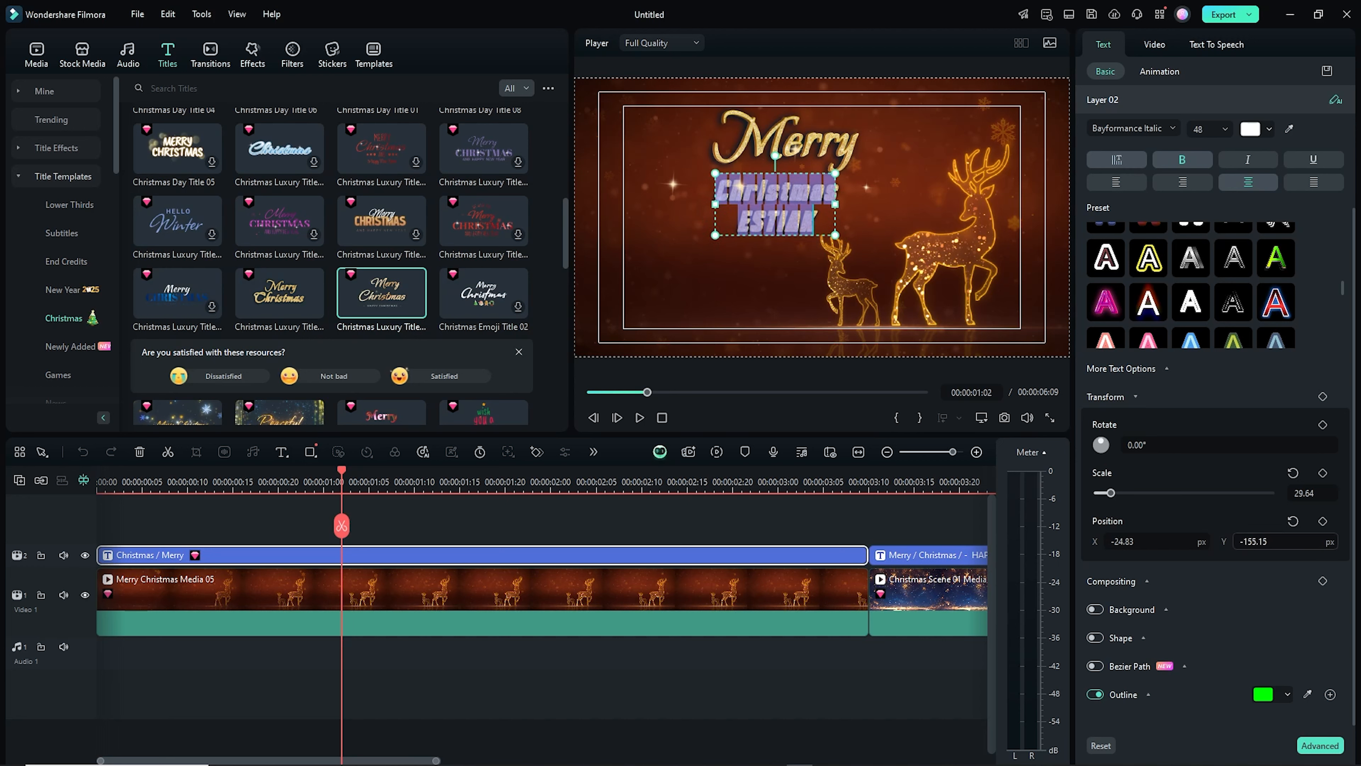
left_click_drag(1132, 543, 1149, 543)
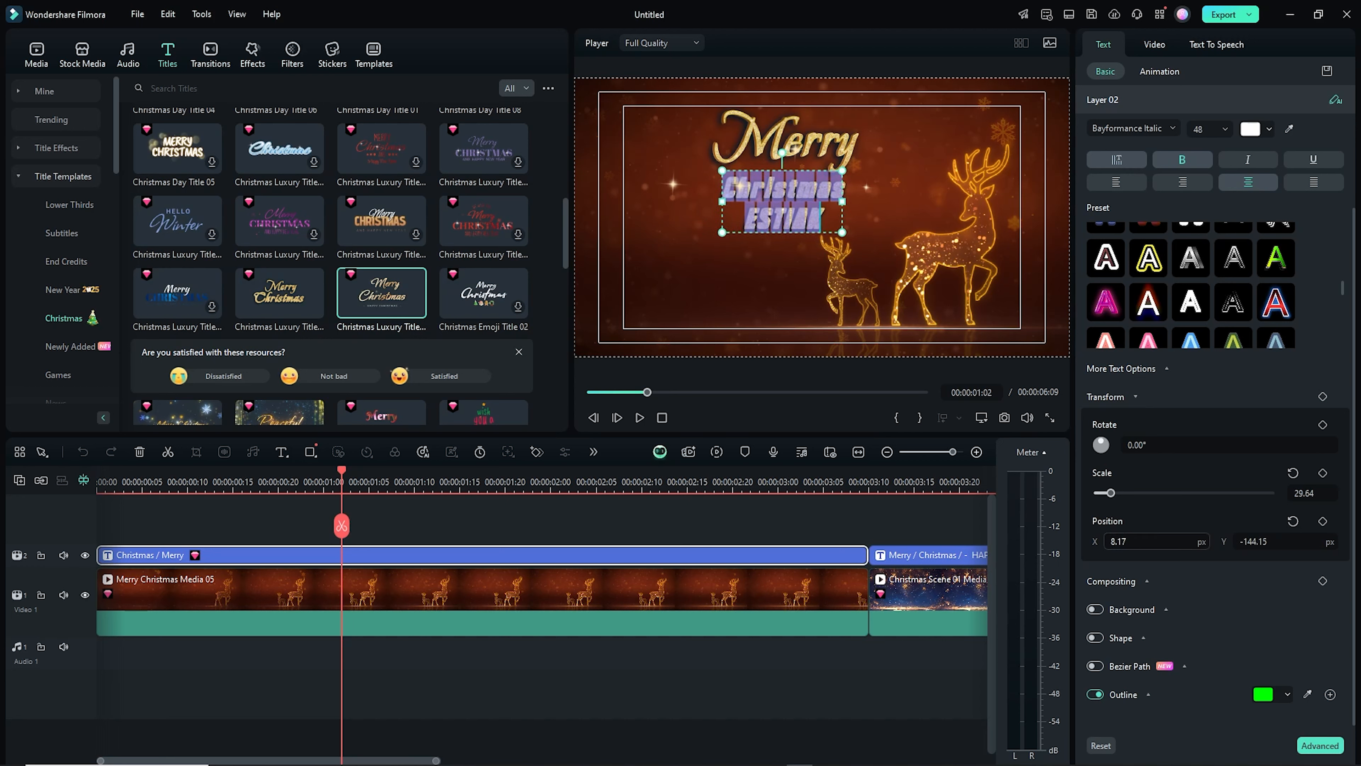
left_click(920, 518)
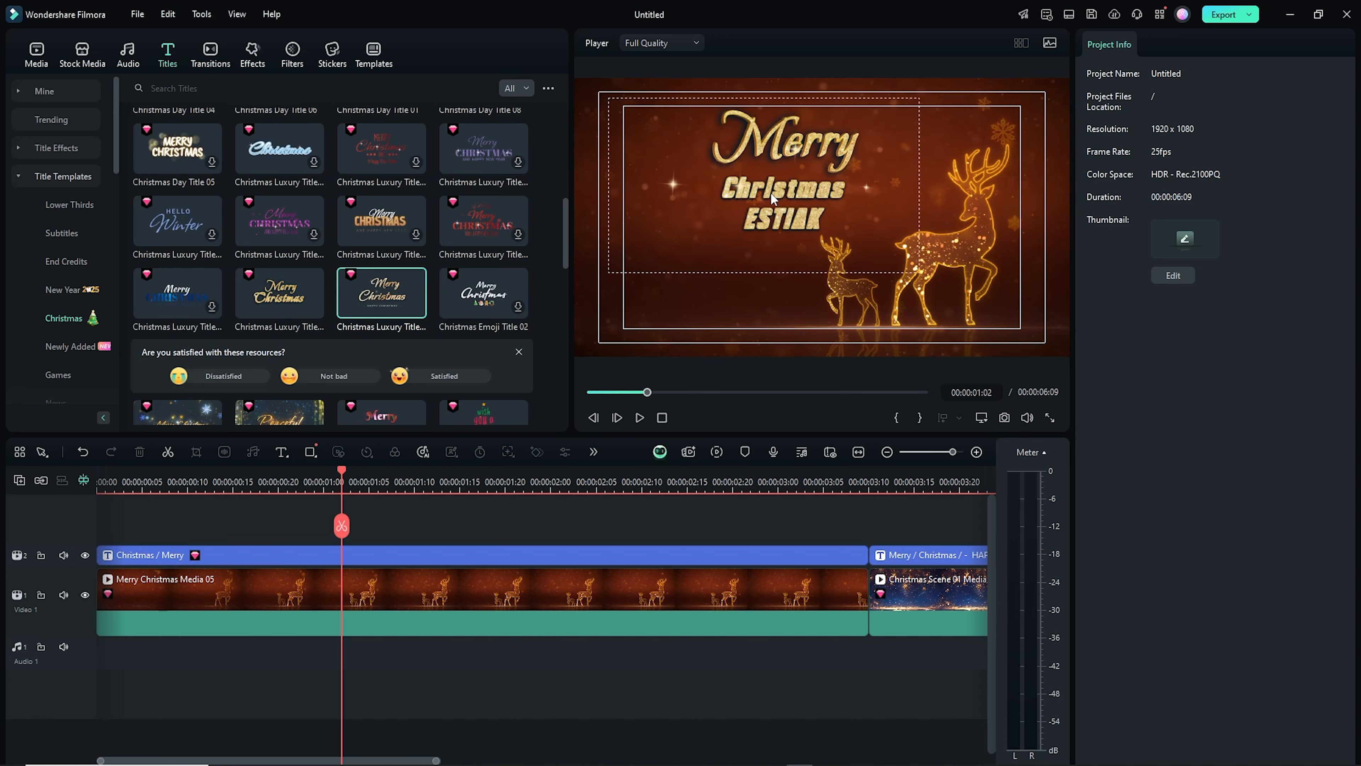
Shift the whole title left to X -392 px
left_click(763, 225)
left_click_drag(1152, 225, 1028, 225)
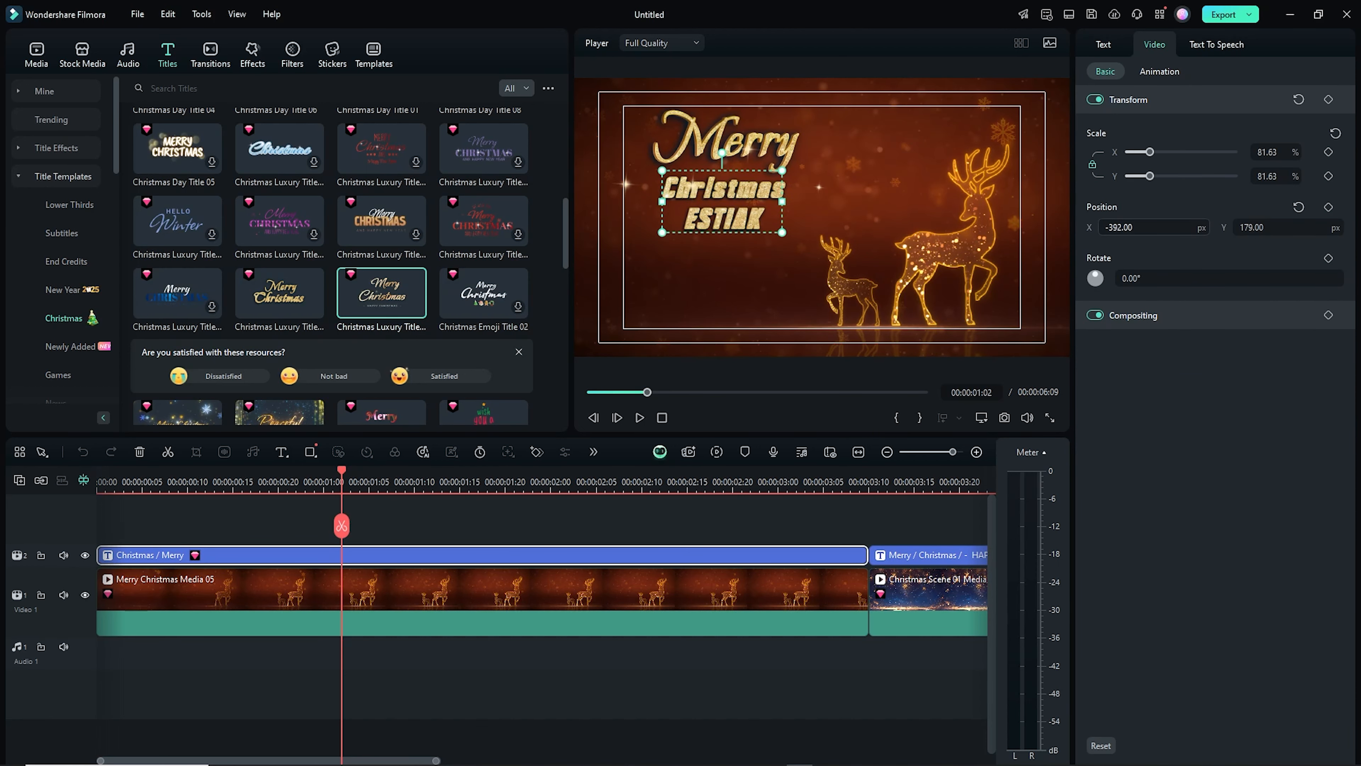
Play back the titled opening of the sequence
left_click(485, 515)
key("space")
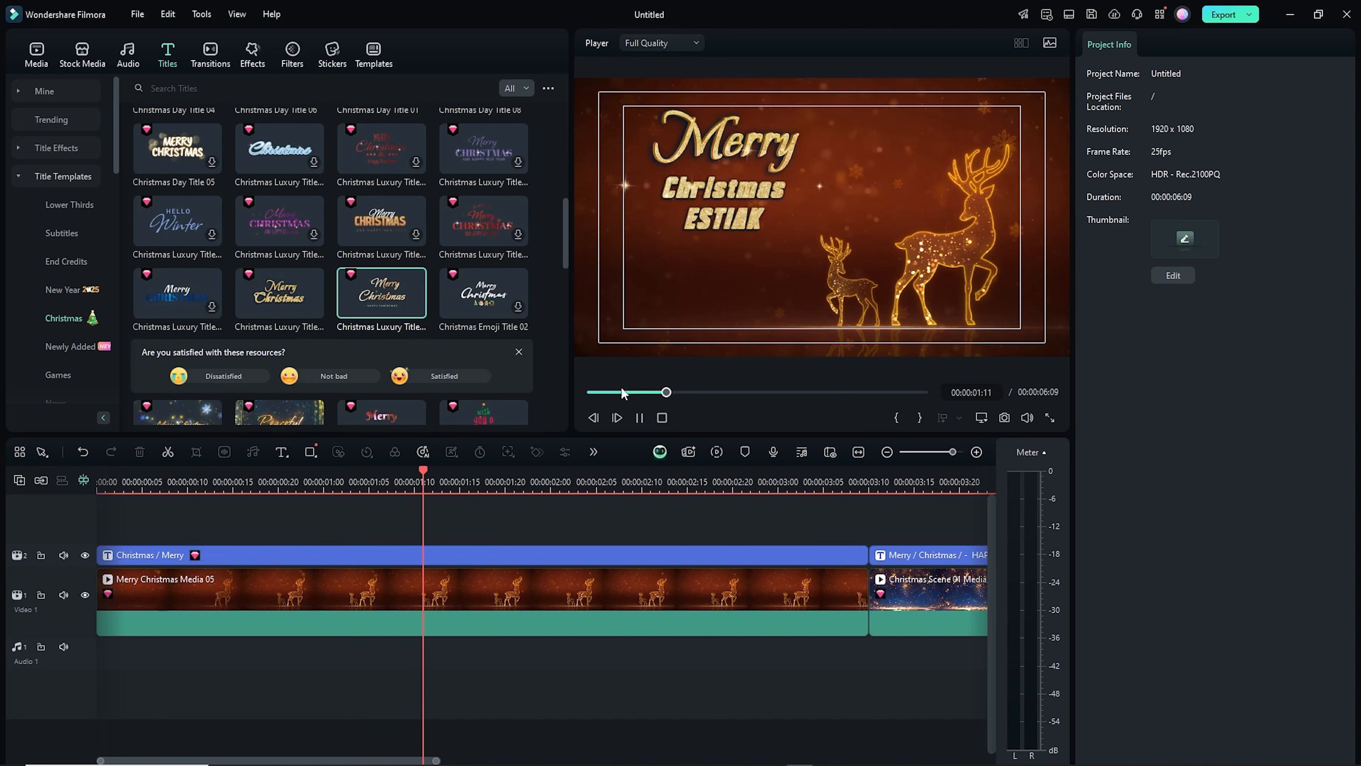
key("space")
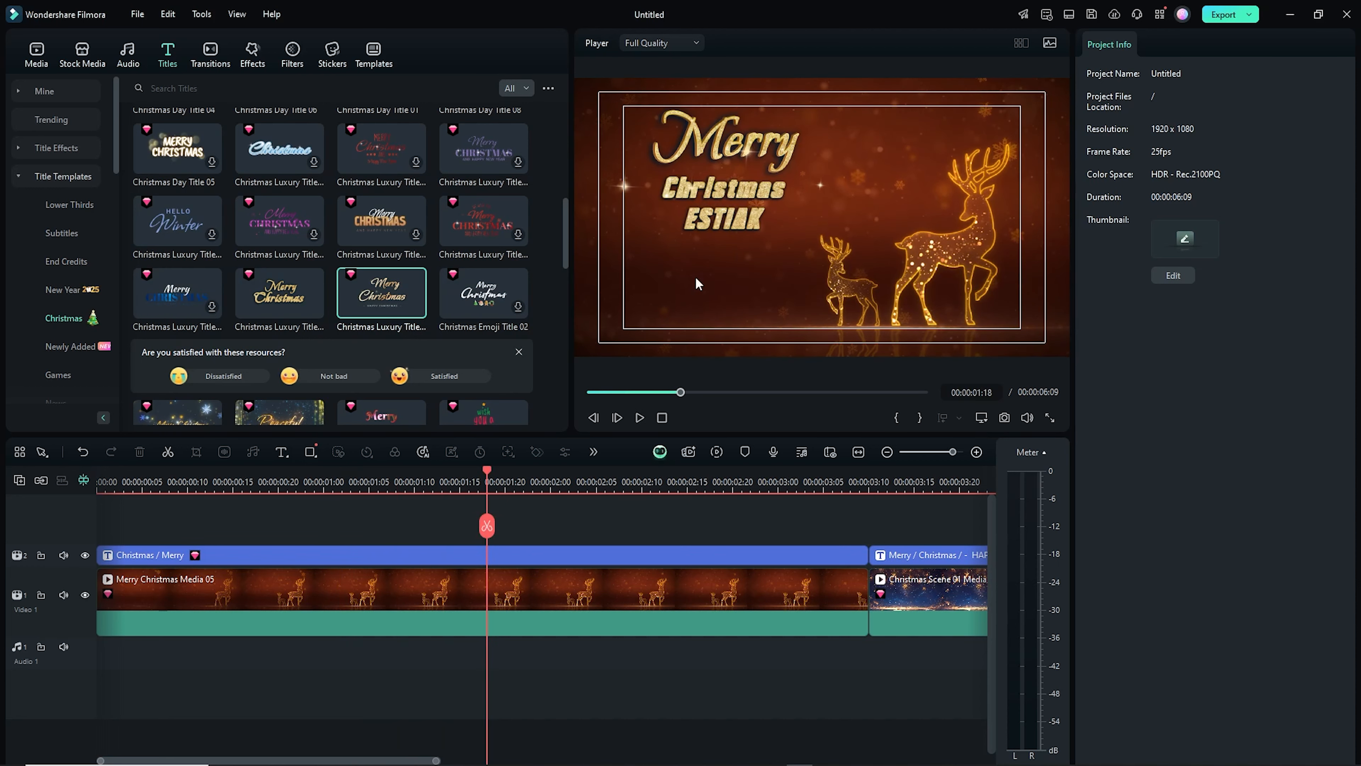
Add the Christmas Particle title on a new track and trim it to end with the first clip
scroll(280, 304, "up", 8)
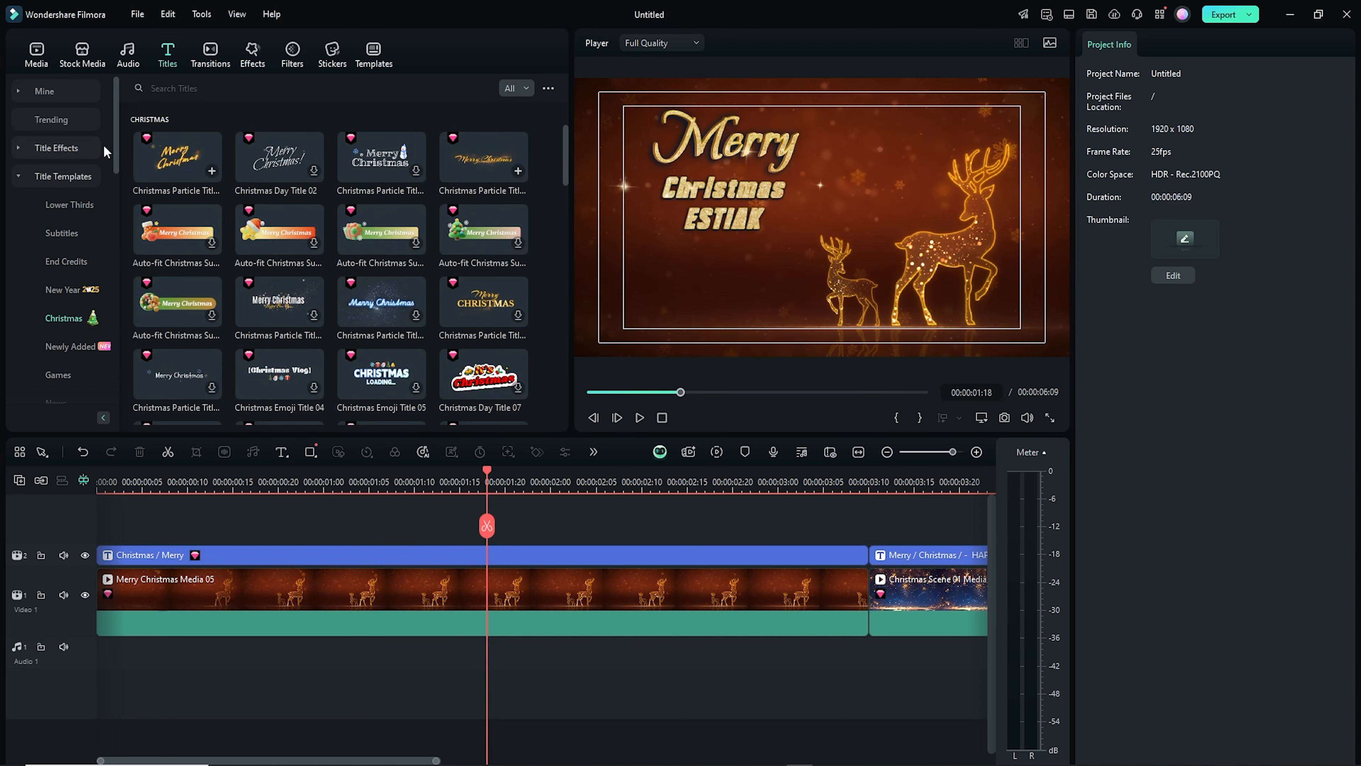
left_click_drag(483, 159, 477, 528)
left_click_drag(645, 482, 592, 482)
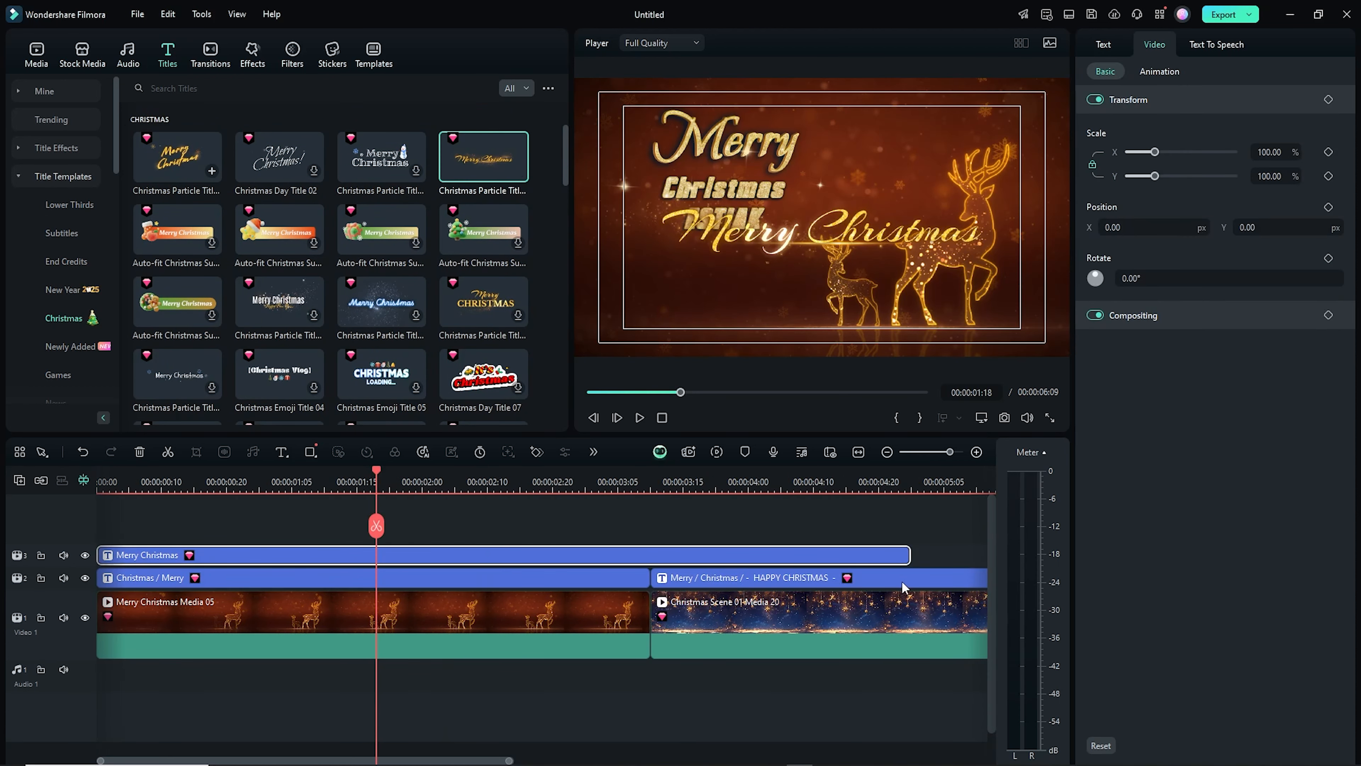
left_click_drag(909, 555, 650, 555)
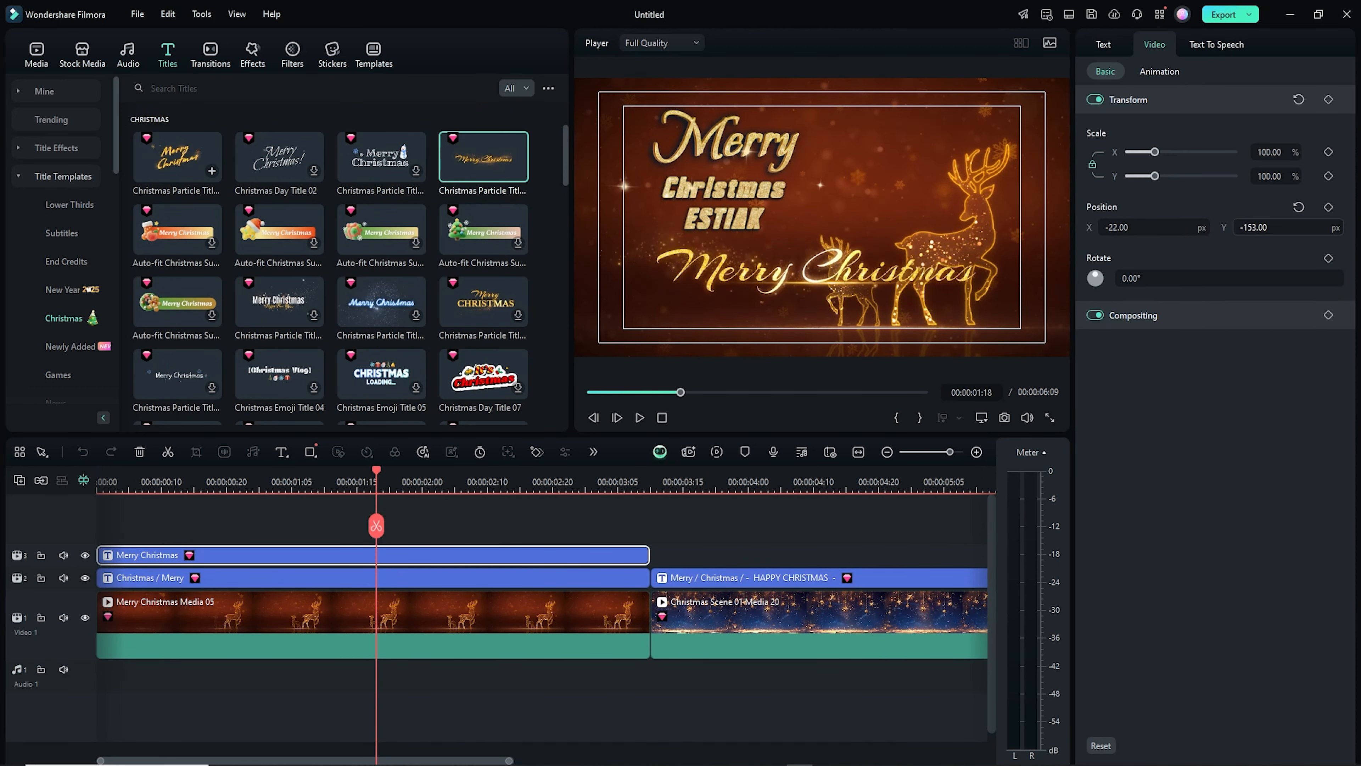
Move the particle title down to Y -366 px and scale it to 81.63%
left_click_drag(1257, 227, 1143, 227)
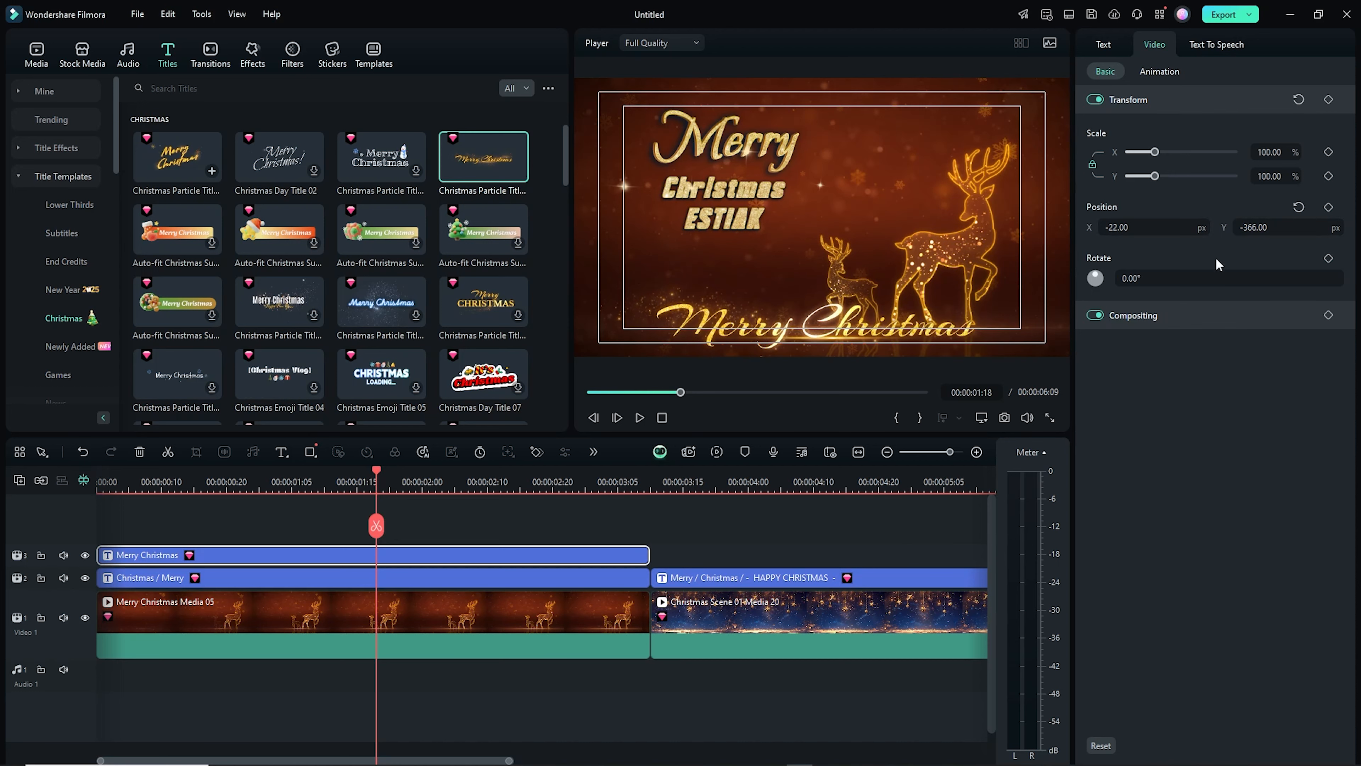
left_click_drag(1155, 176, 1150, 181)
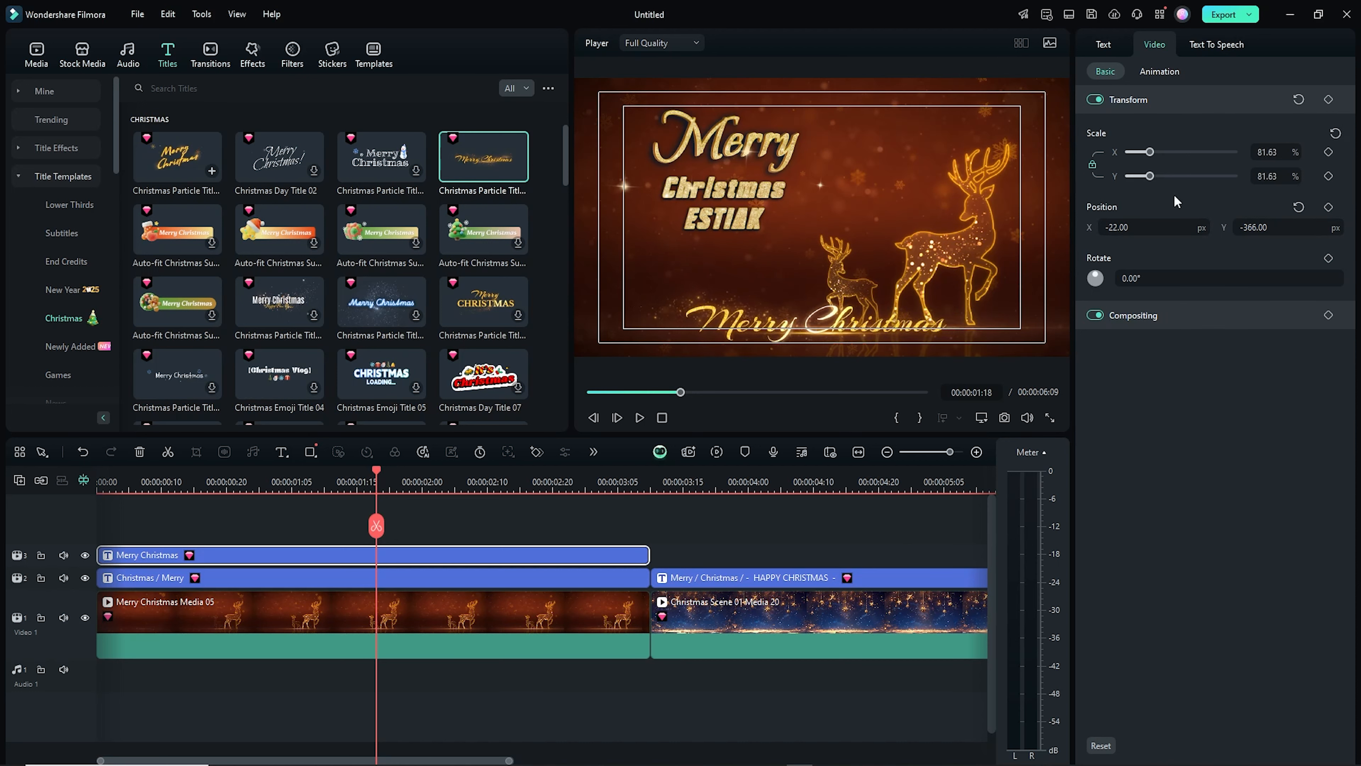
Lower the particle title to Y -396 px and play back the sequence
left_click_drag(1255, 227, 1238, 227)
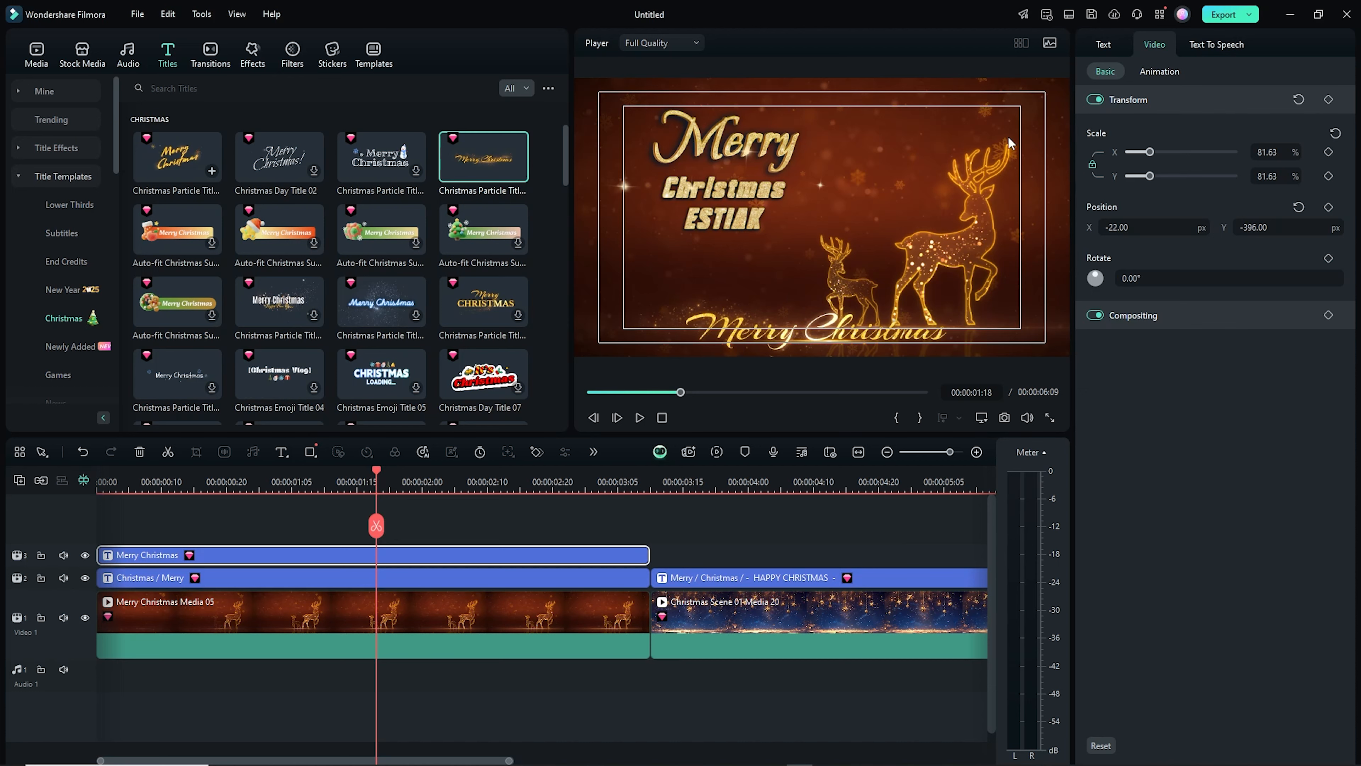
left_click(115, 485)
key("space")
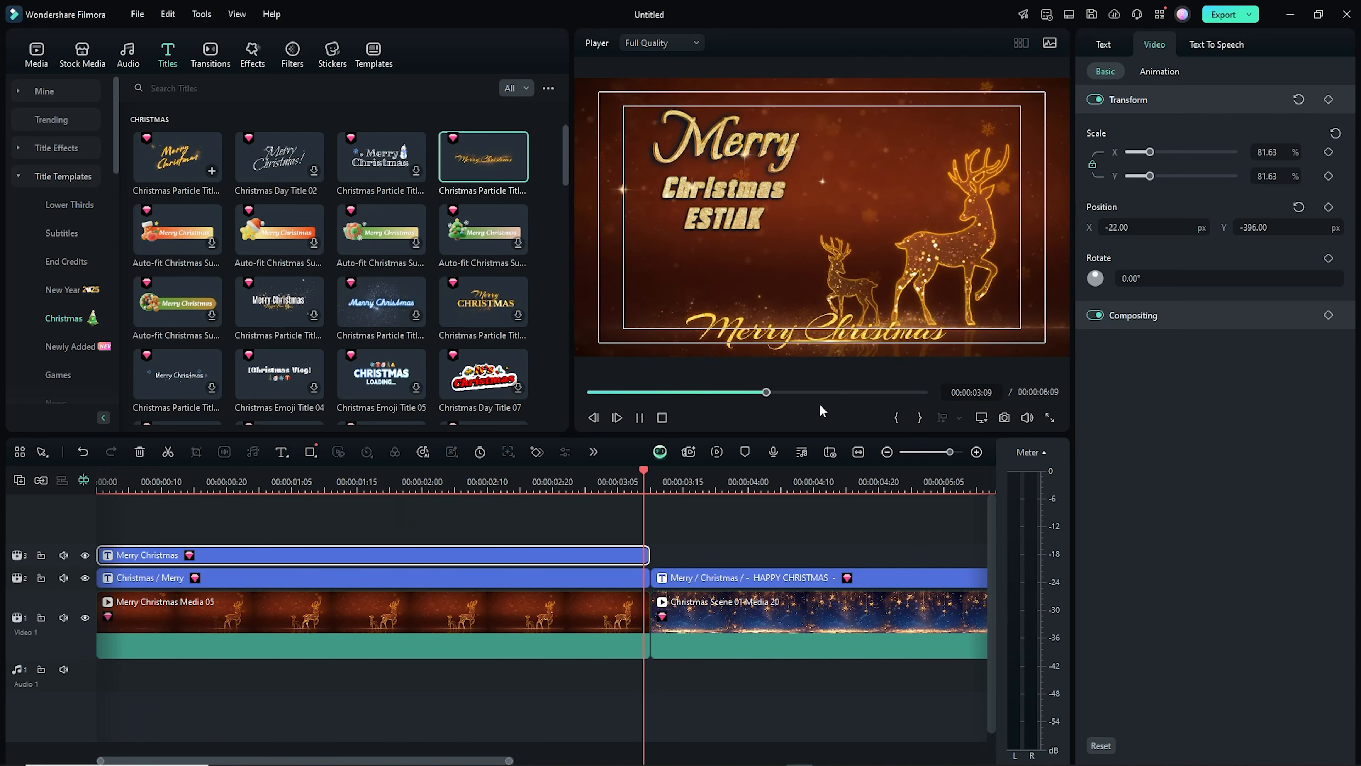
key("space")
scroll(772, 476, "down", 2)
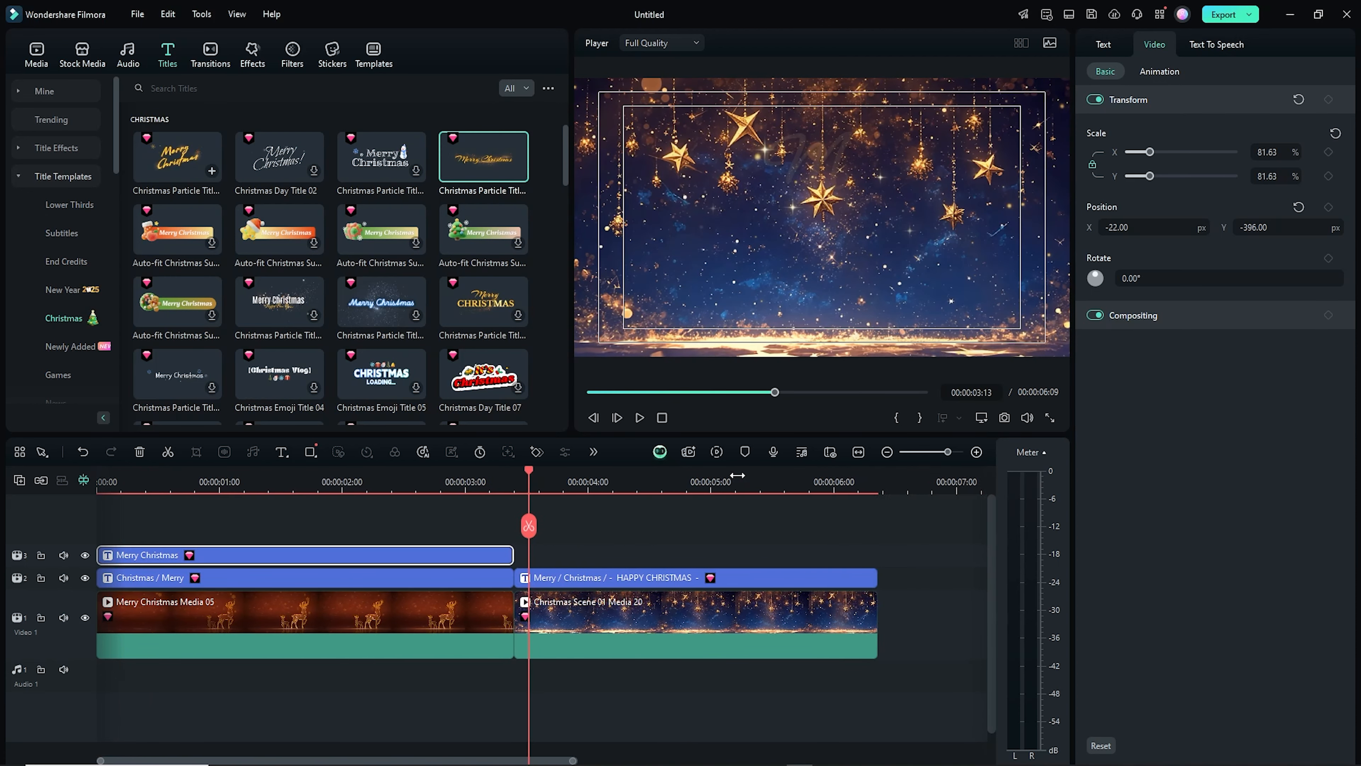
key("space")
key("space")
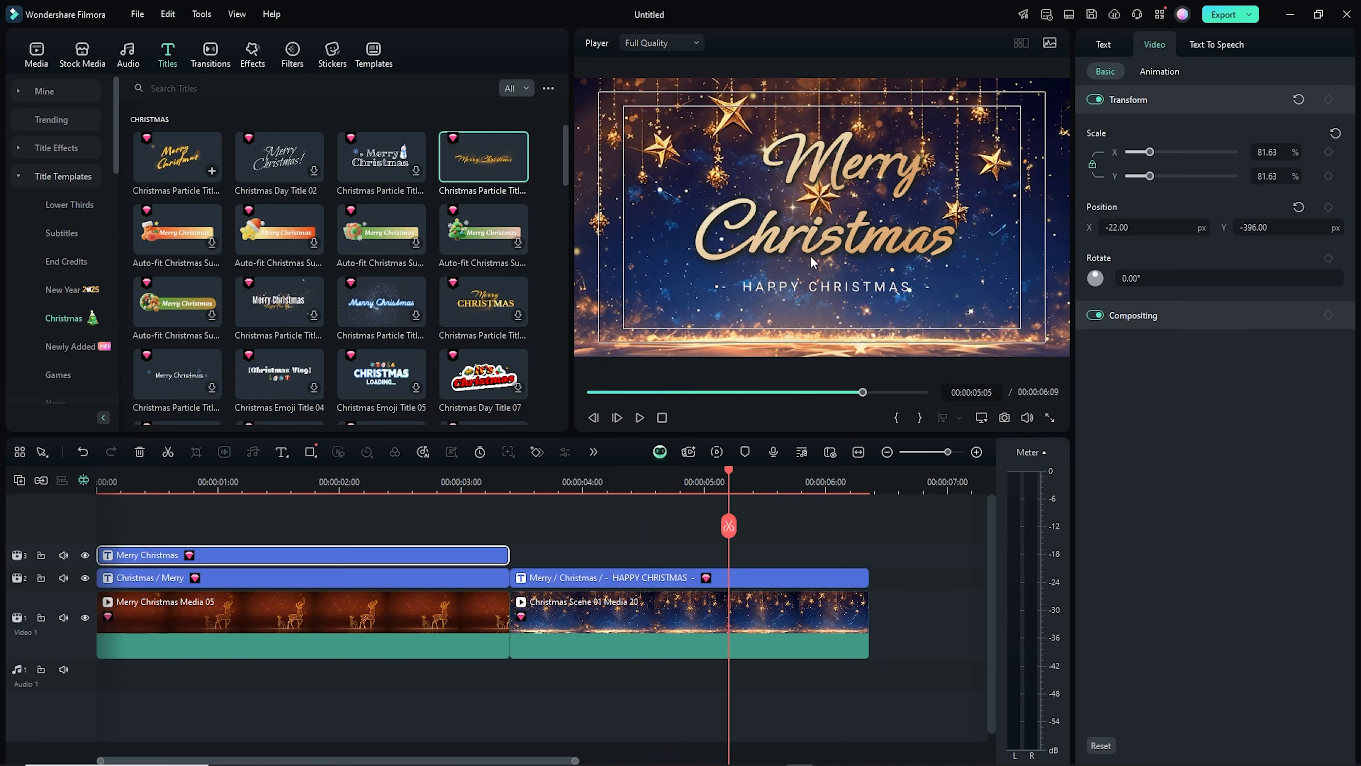
Scale the second clip's Merry Christmas title to 78.91% and move it to X -105 px, Y -241 px
left_click(832, 242)
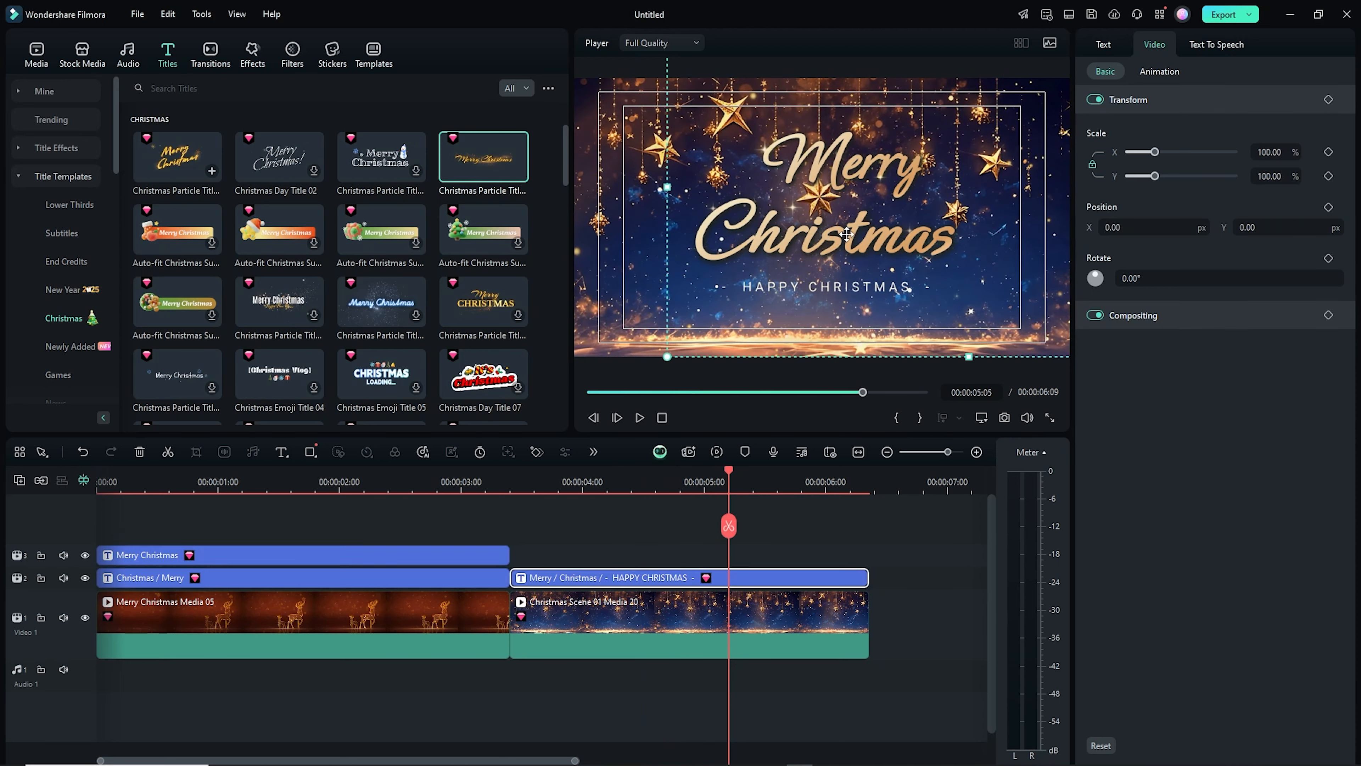
left_click_drag(1158, 179, 1152, 182)
left_click_drag(1194, 226, 1138, 227)
left_click_drag(1255, 227, 1128, 227)
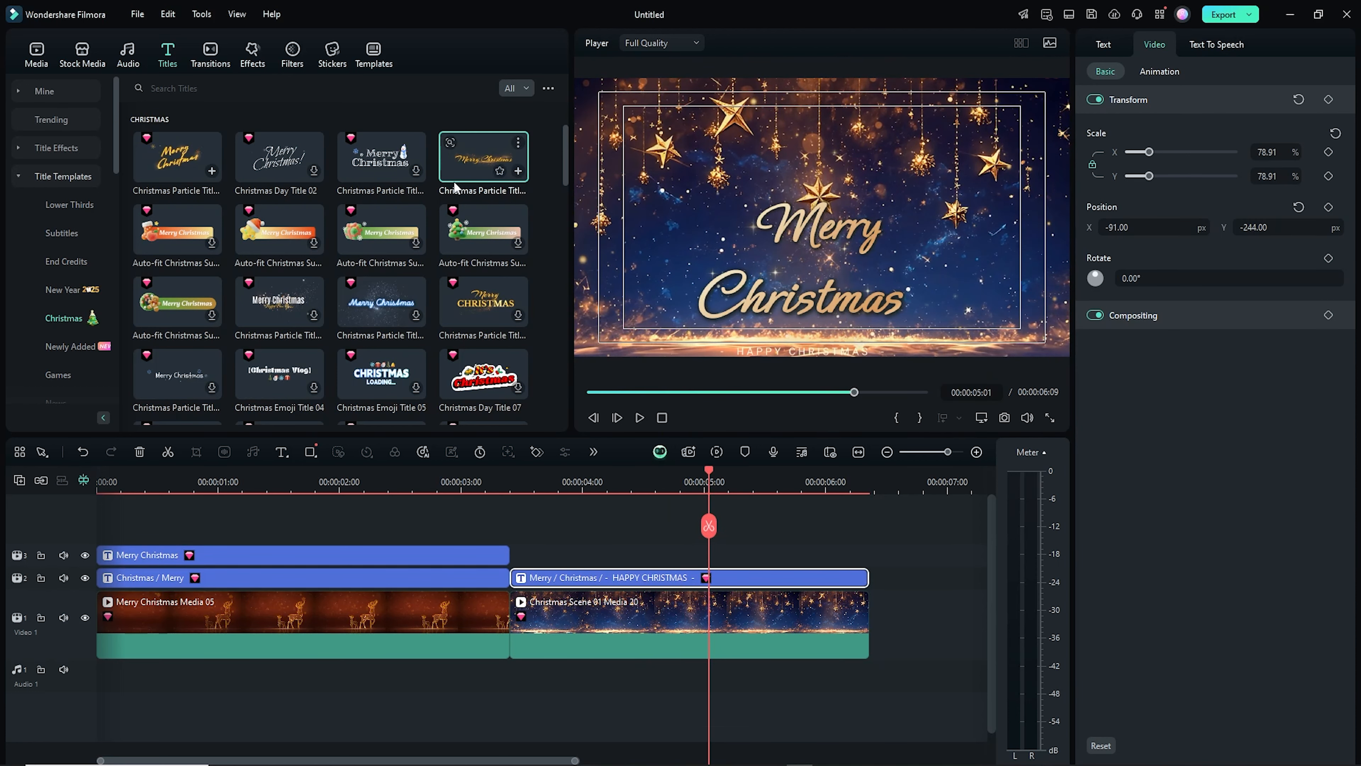
Add the Christmas Particle title on the top track over the second clip and trim it to end with that clip
left_click_drag(455, 186, 517, 556)
left_click_drag(709, 525, 891, 520)
left_click(870, 527)
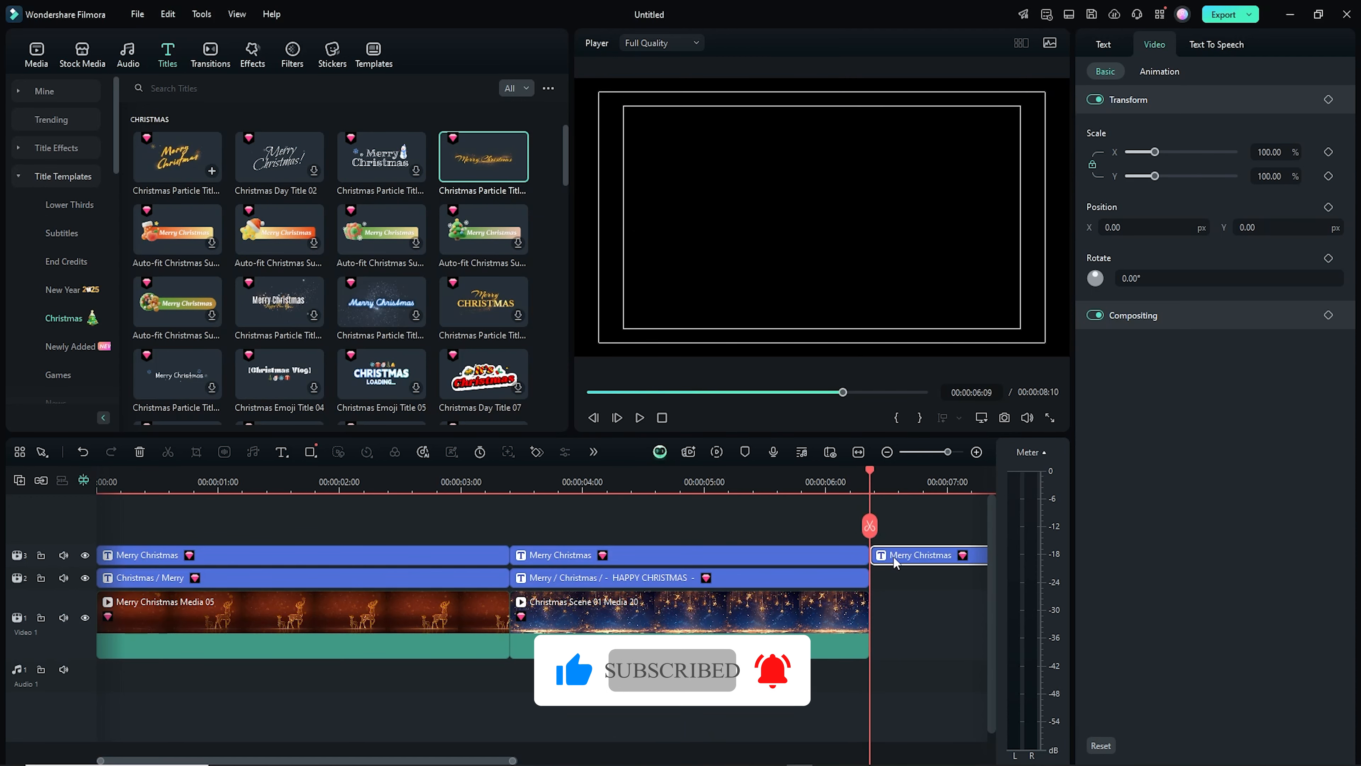
key("Delete")
Move the new particle title up to Y 379 px
left_click(641, 523)
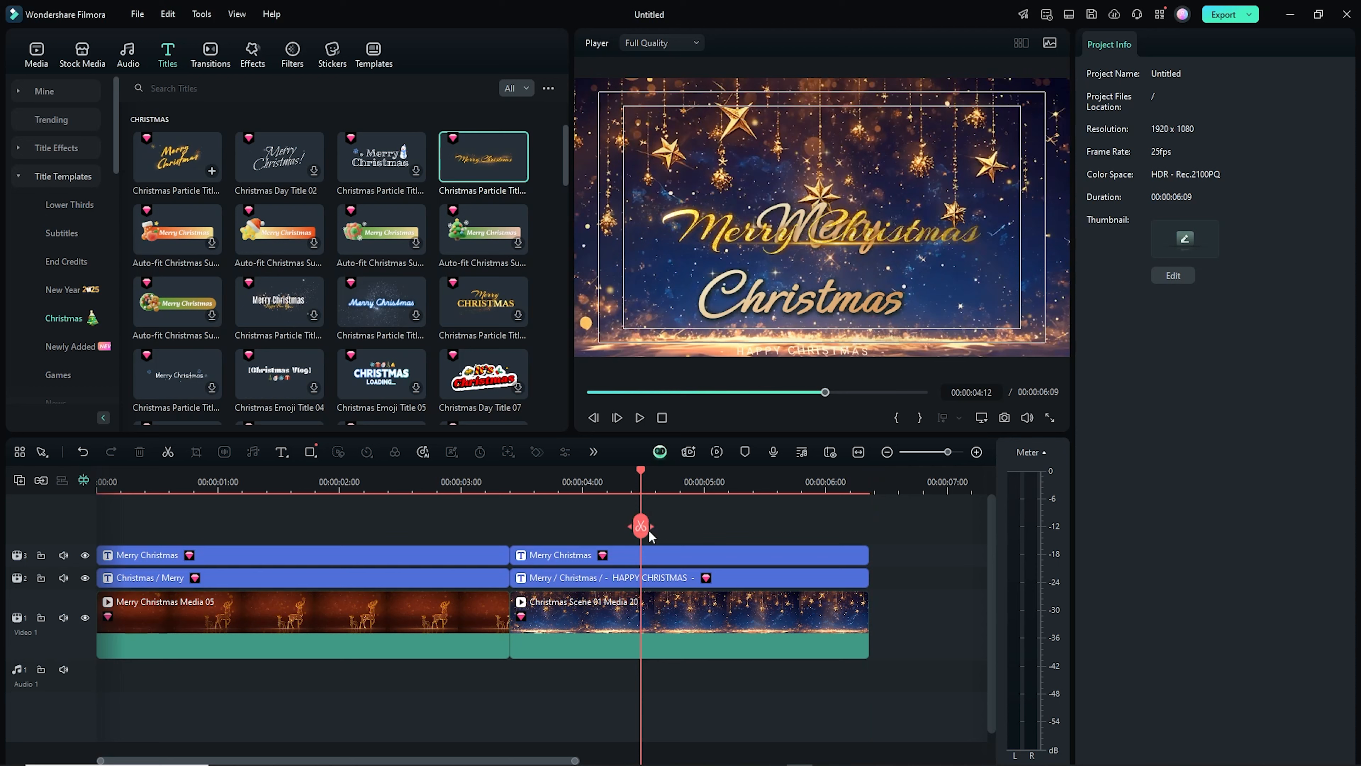
left_click(678, 557)
left_click_drag(1277, 227, 1355, 226)
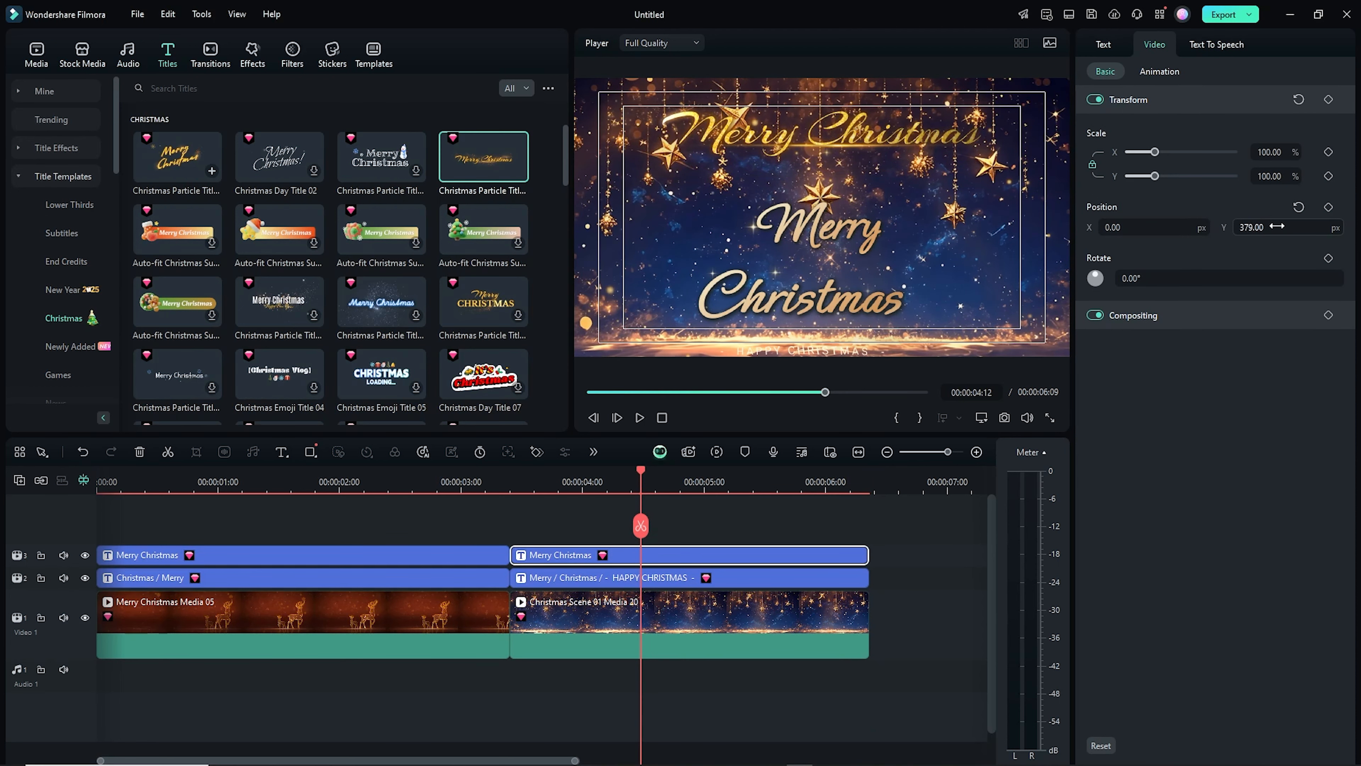
Replace the particle title's text with 2025/01/01 and shift it to X 142 px
double_click(904, 140)
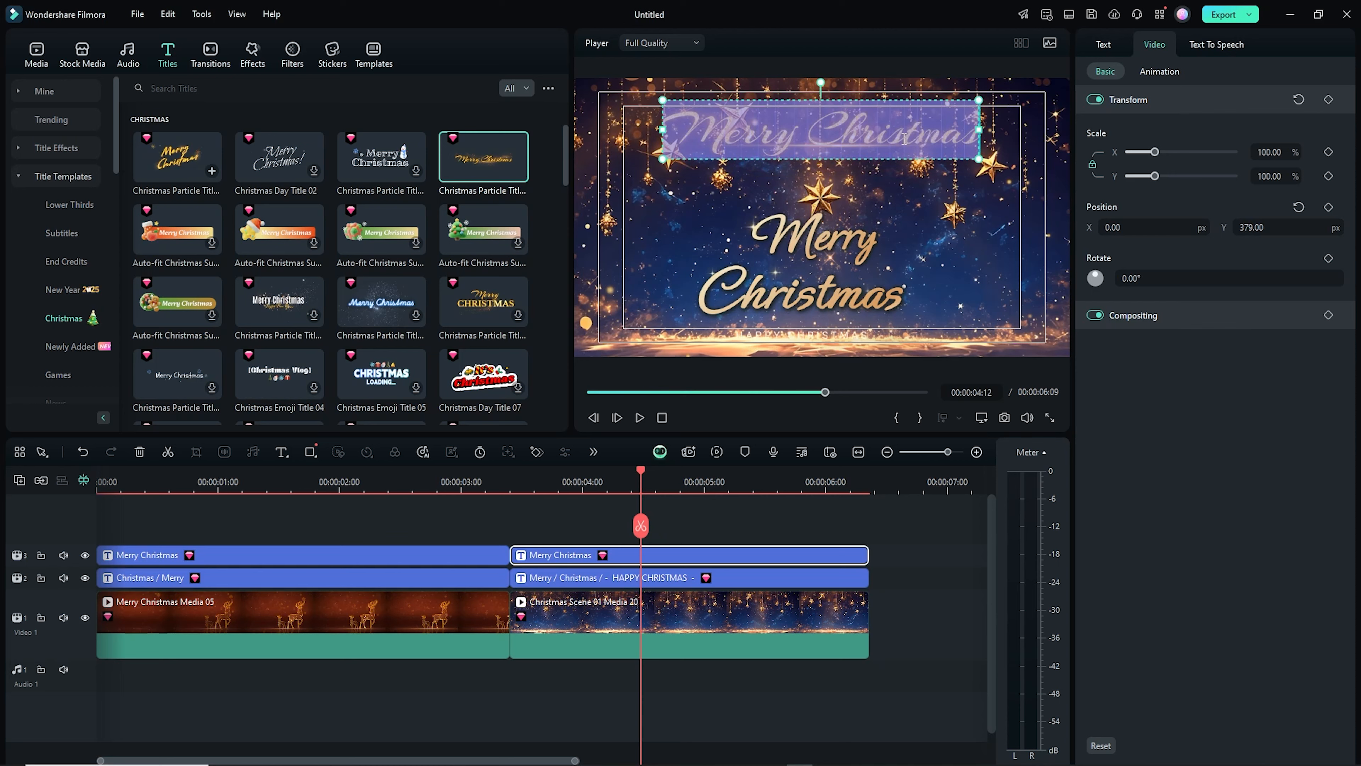
type("2025/0")
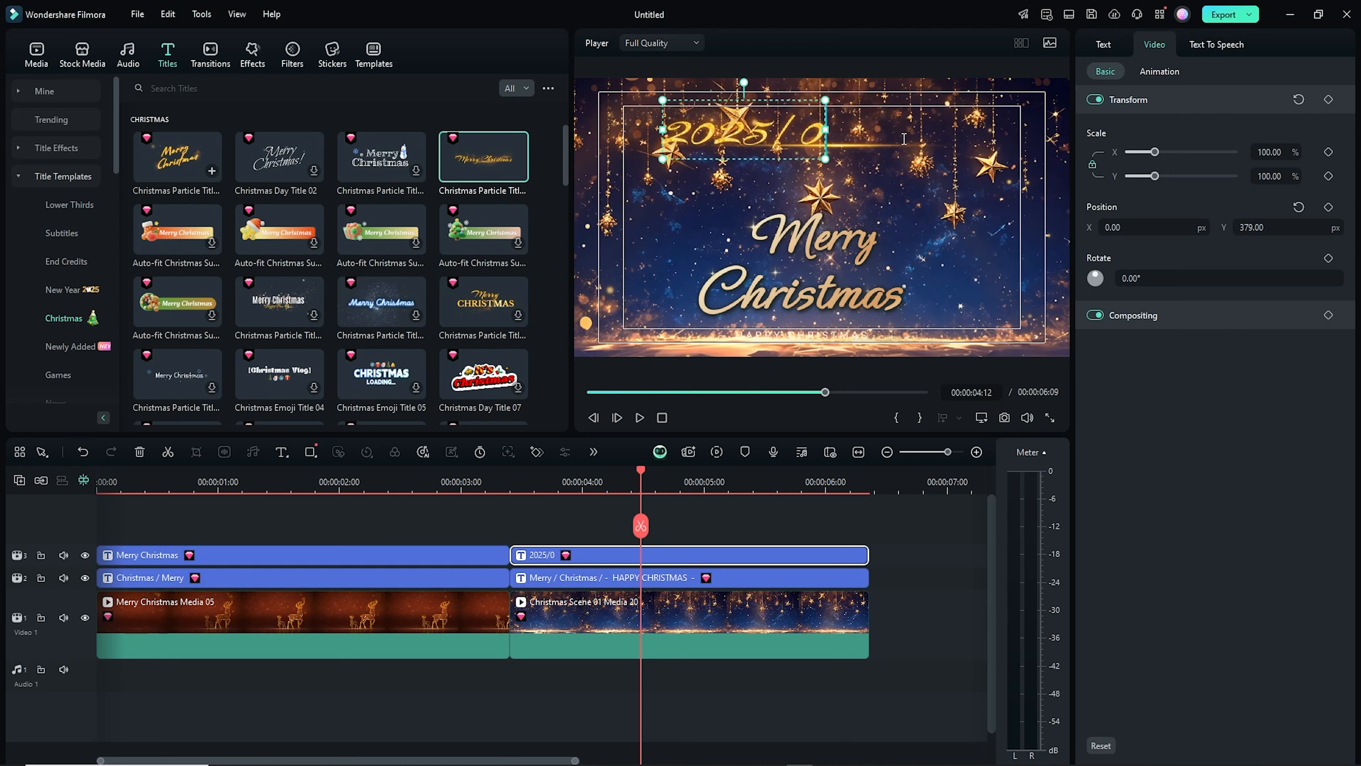
type("1/01")
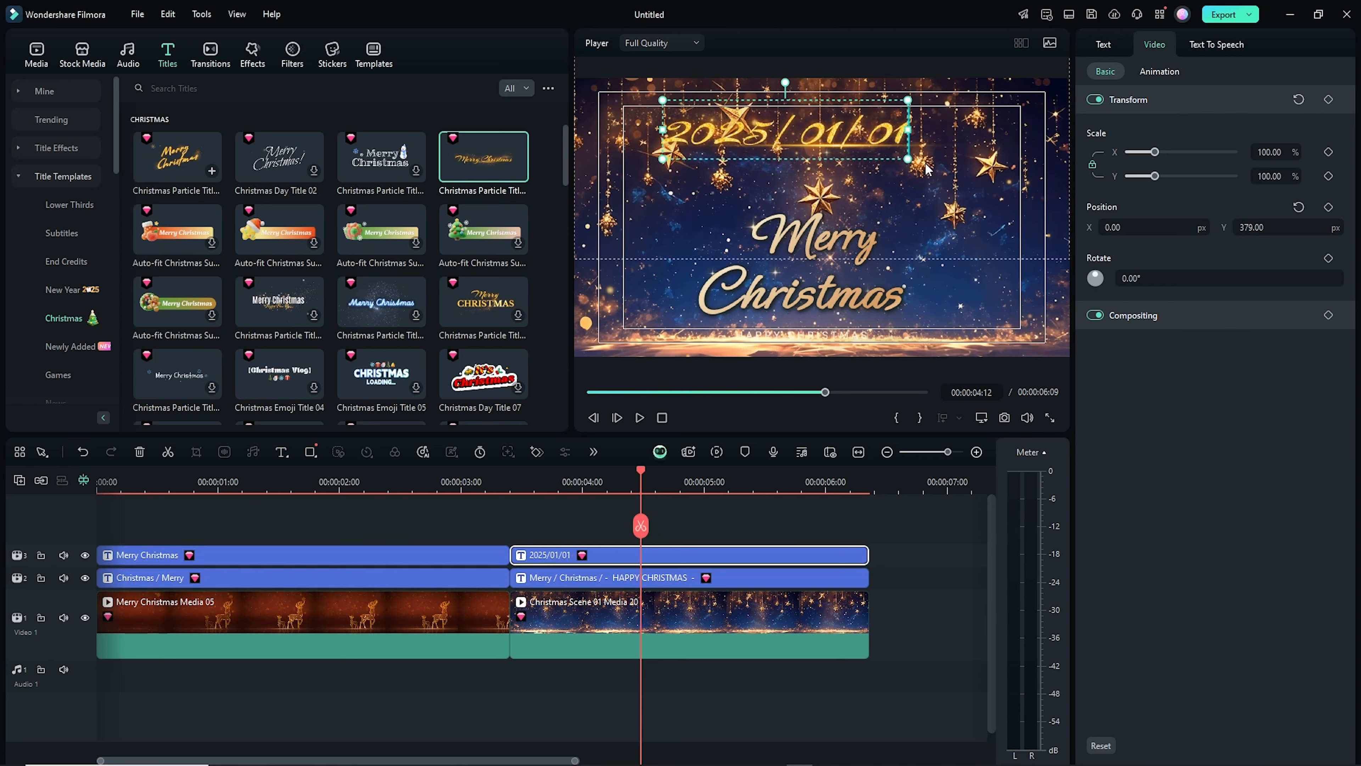
left_click_drag(1114, 229, 1199, 228)
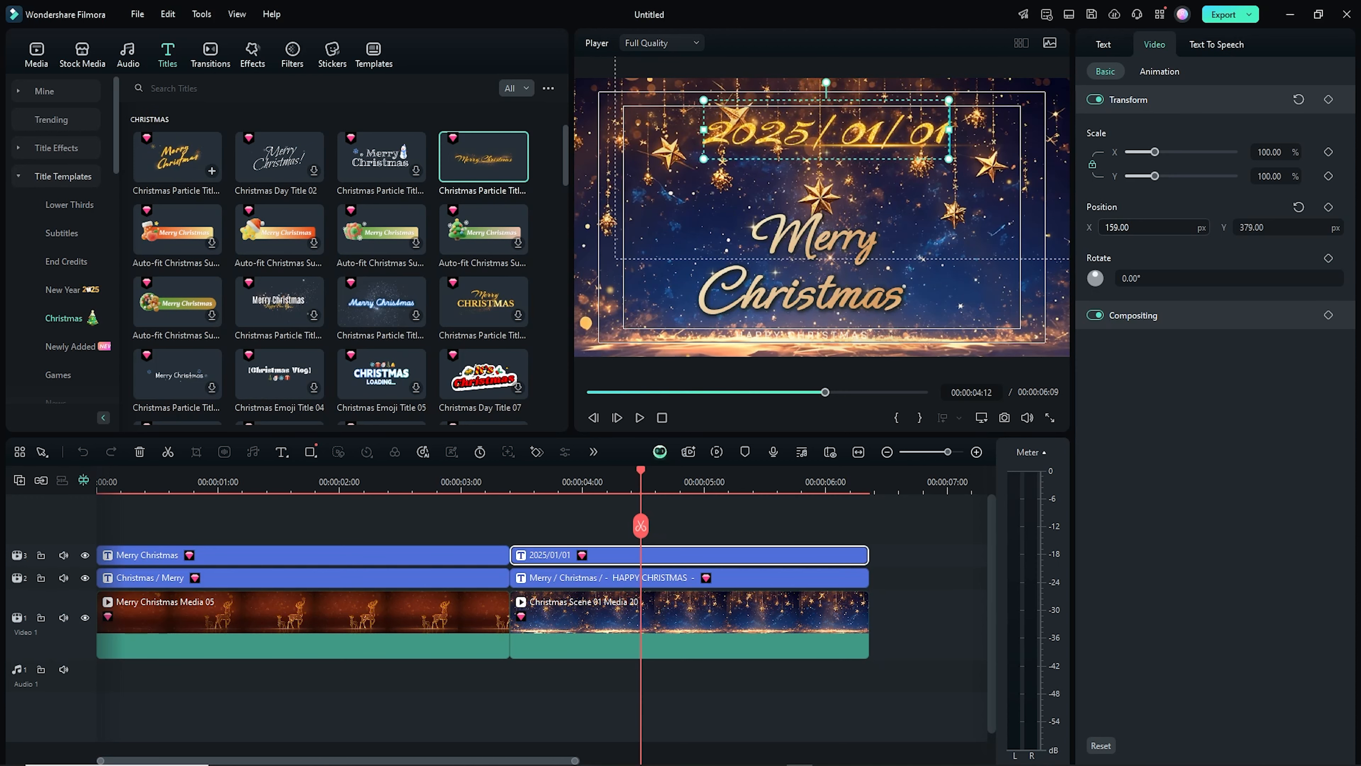
left_click(886, 512)
Play back the whole sequence from the start
left_click_drag(638, 479, 98, 479)
key("space")
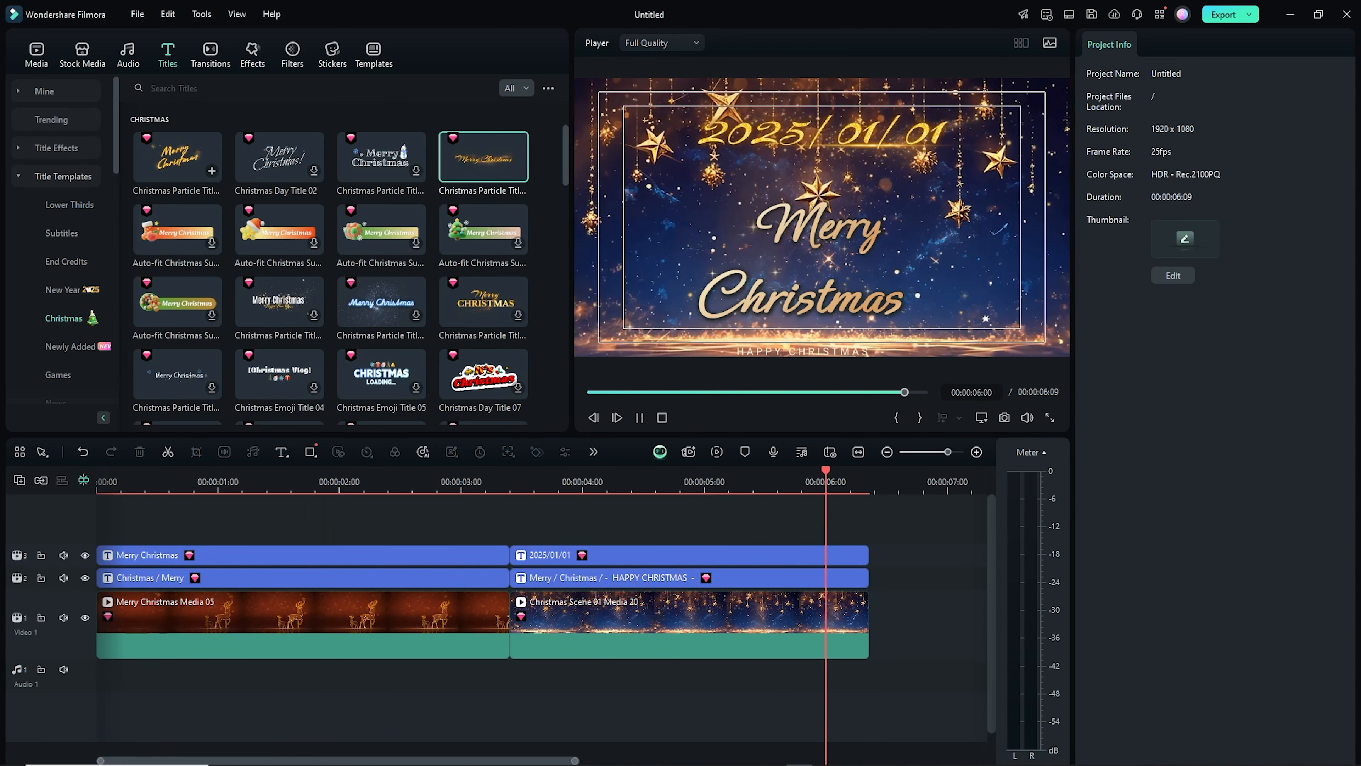
left_click(194, 480)
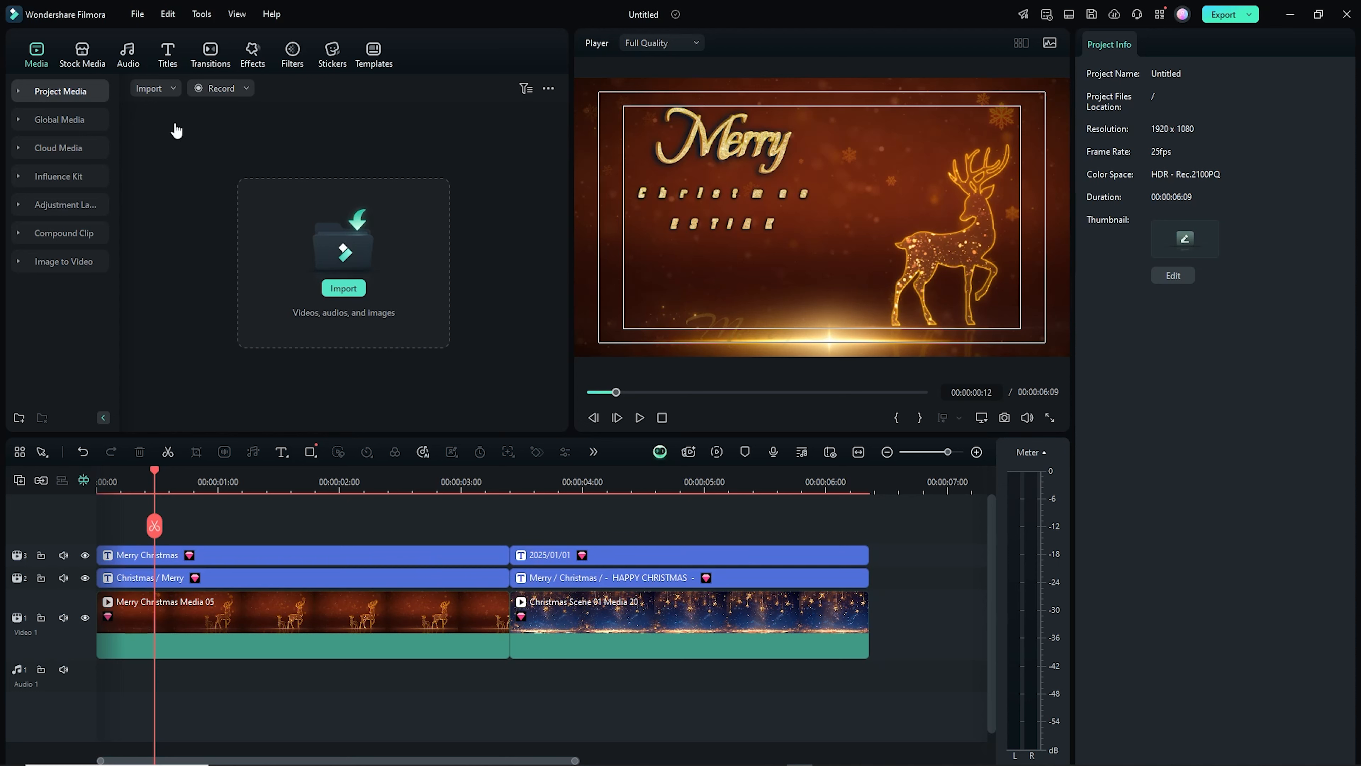
Open the AI Music tool and generate music with the Dreamy tag
left_click(127, 52)
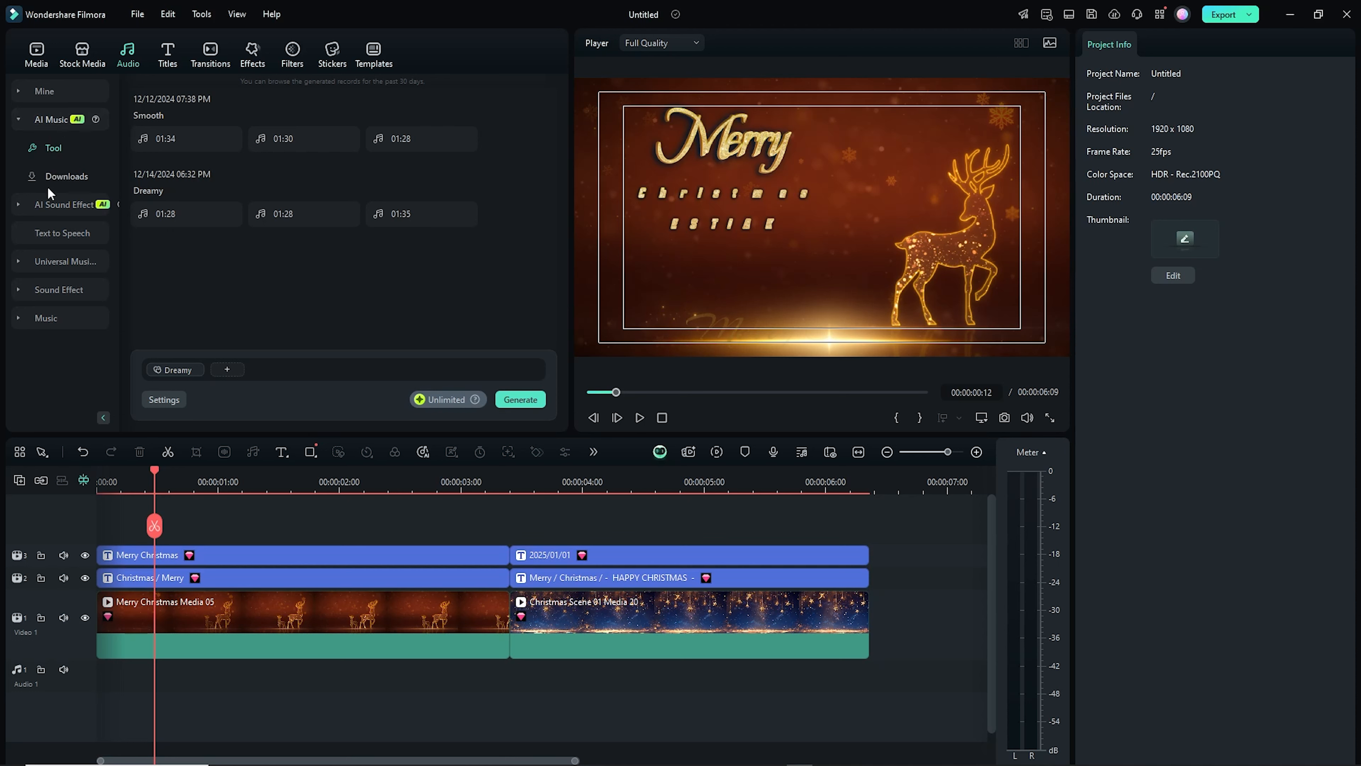
left_click(45, 204)
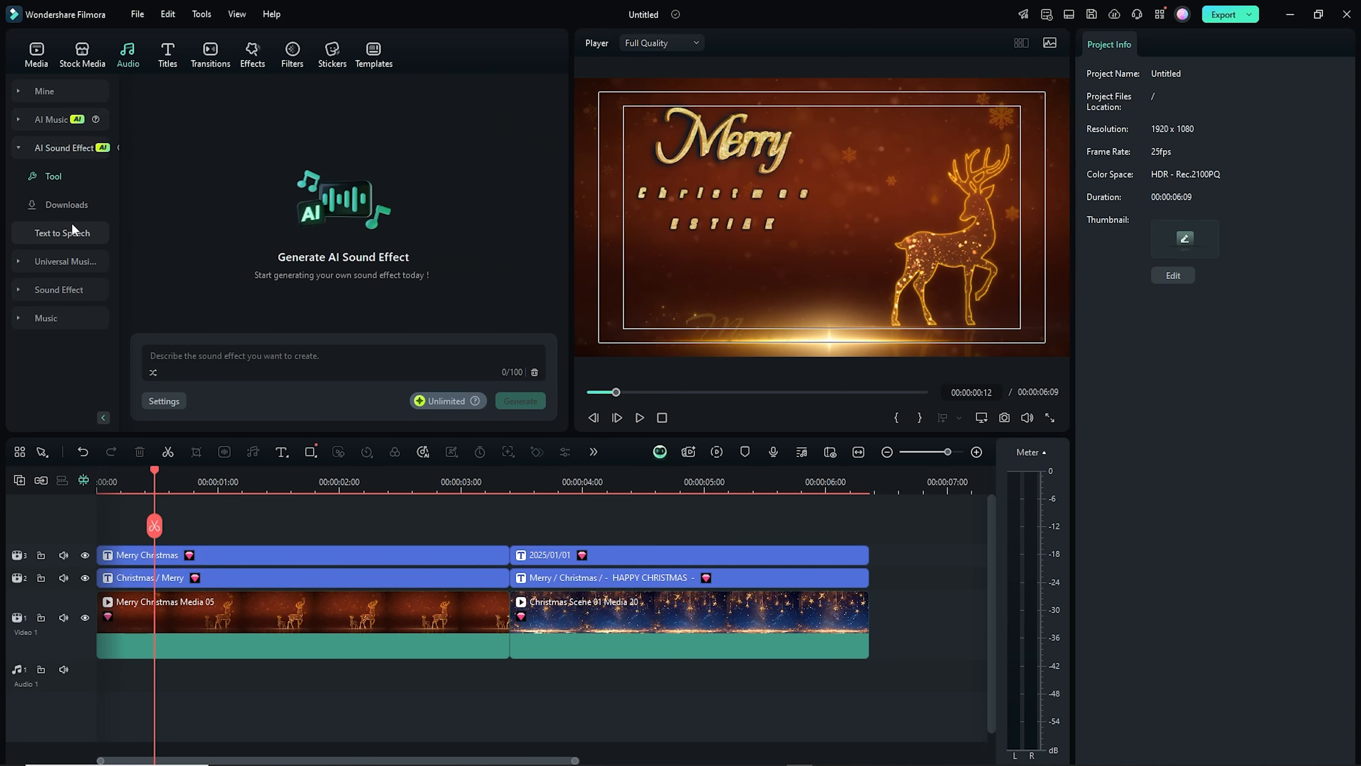
left_click(232, 354)
left_click(52, 119)
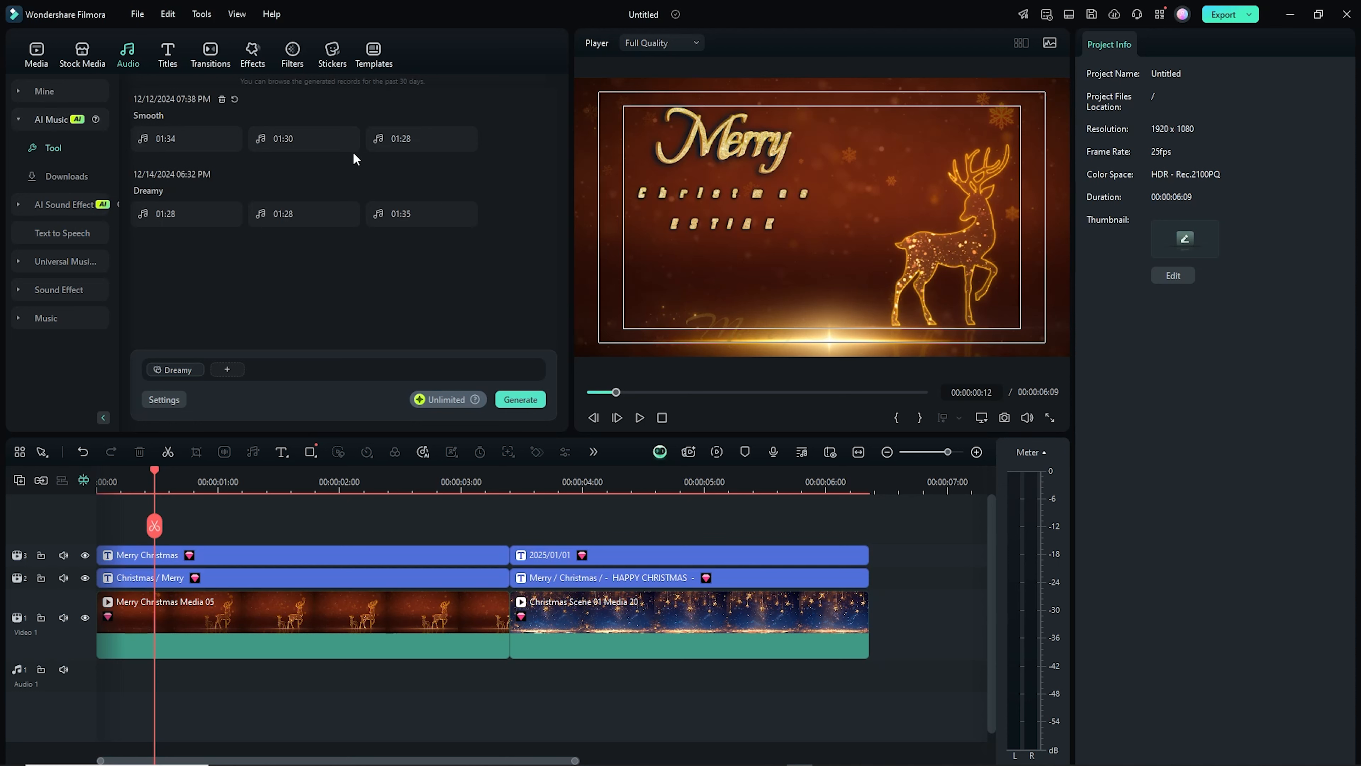
left_click(227, 370)
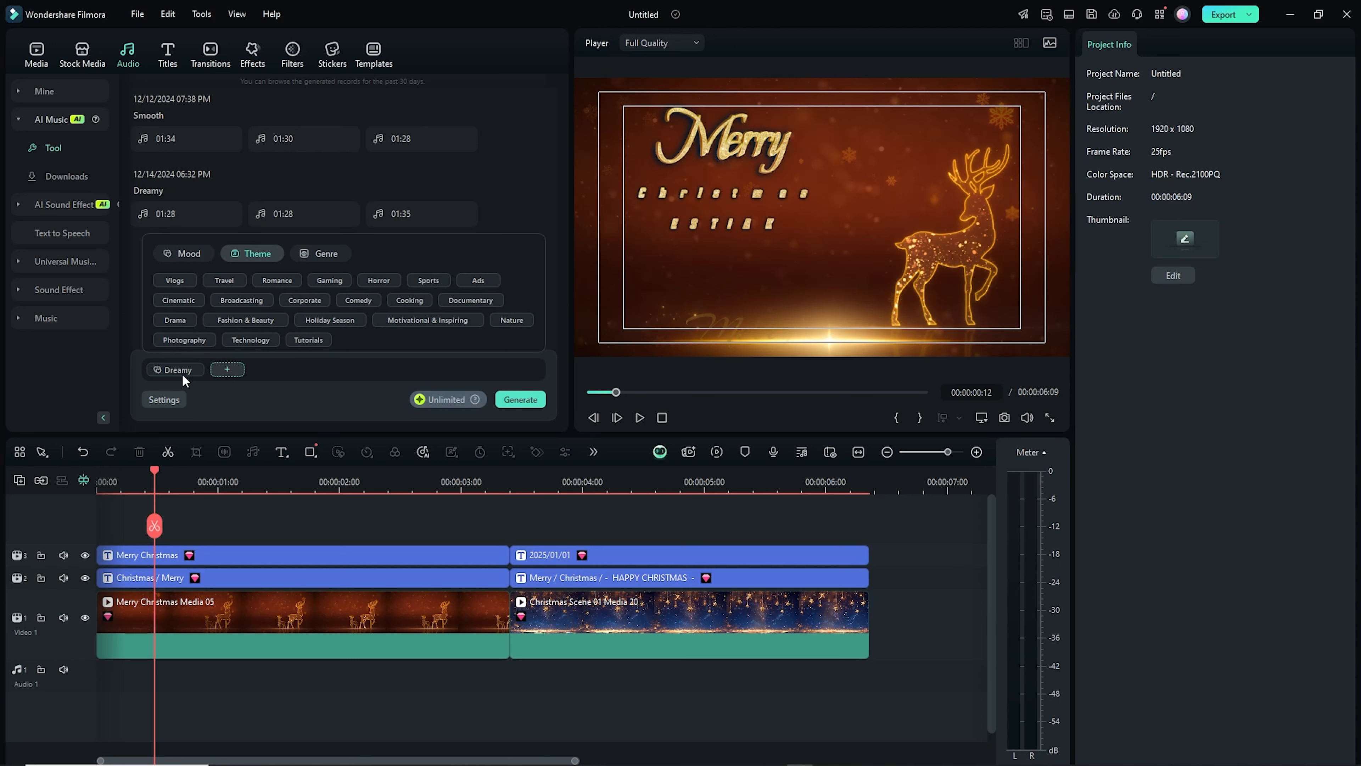
left_click(520, 400)
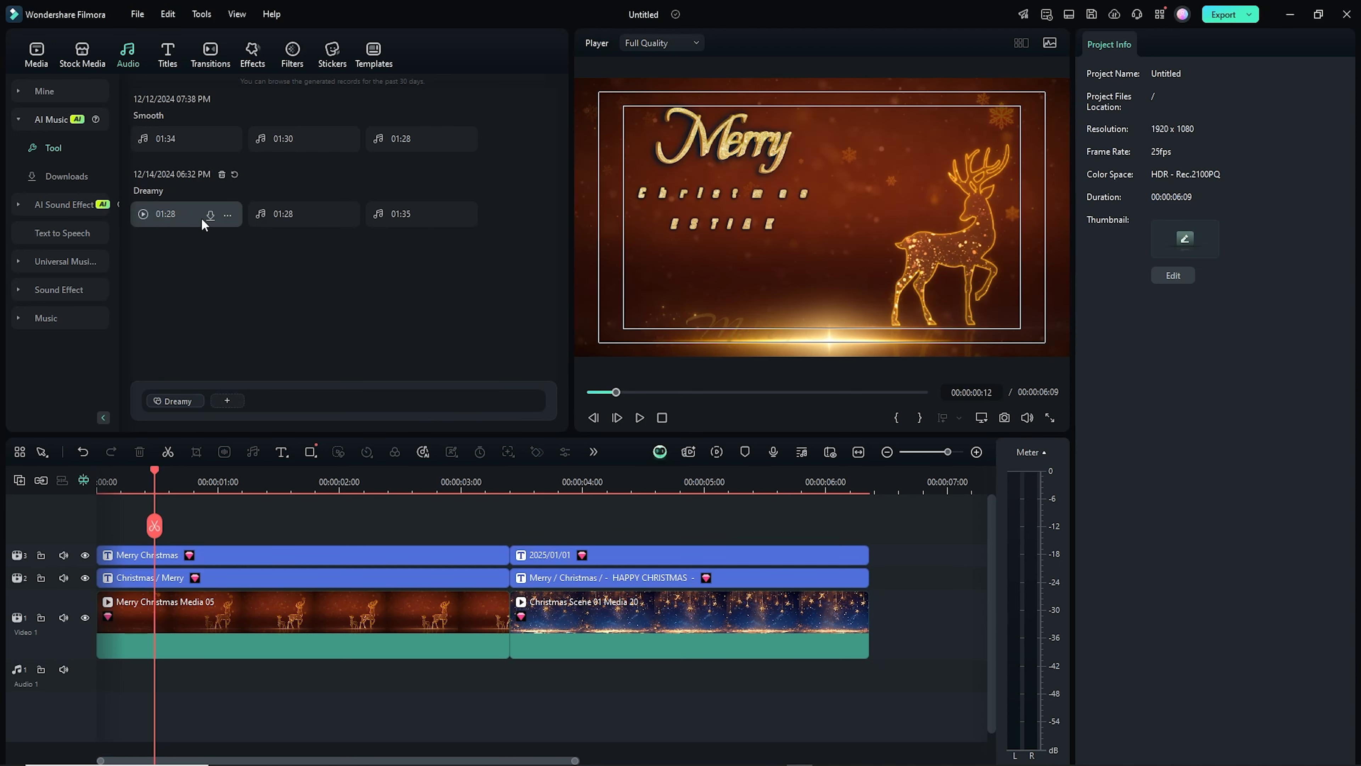
Preview the three generated Dreamy music tracks
left_click(143, 214)
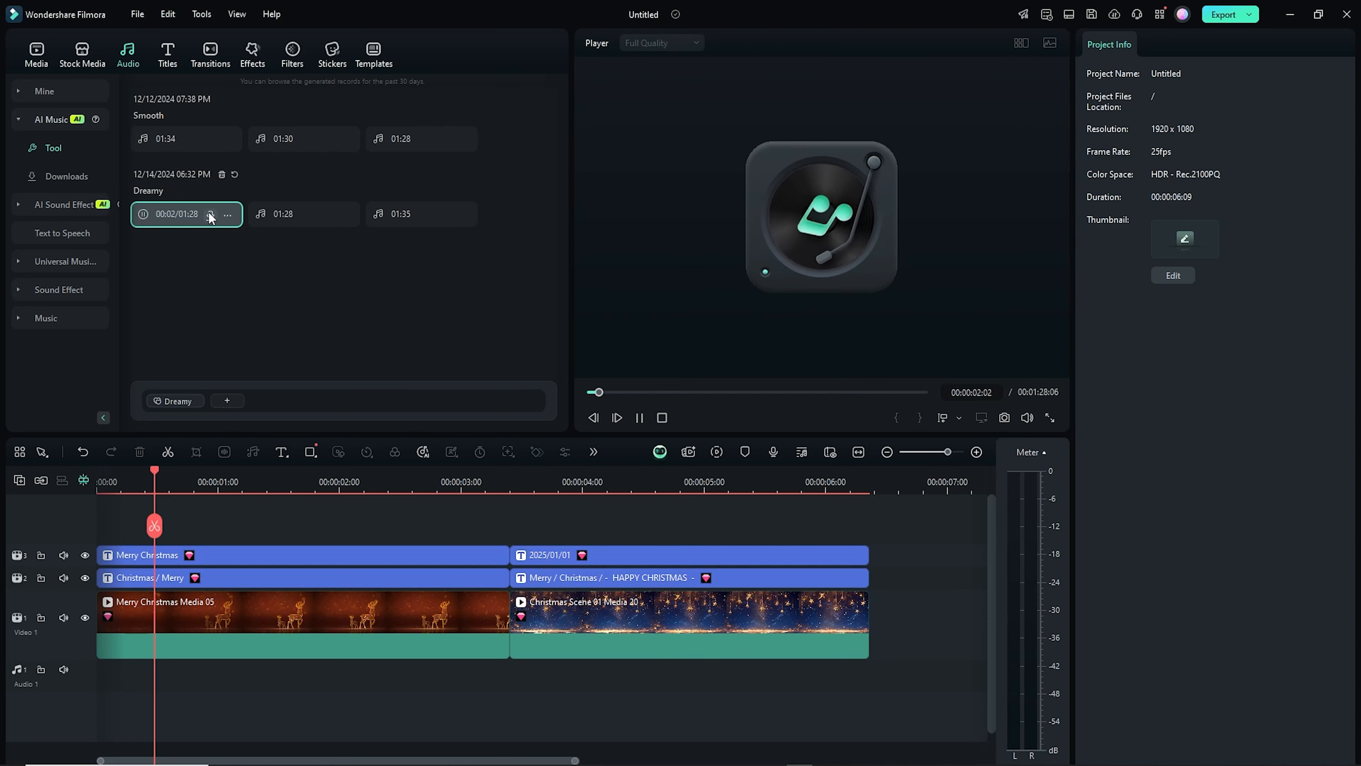
mouse_move(264, 214)
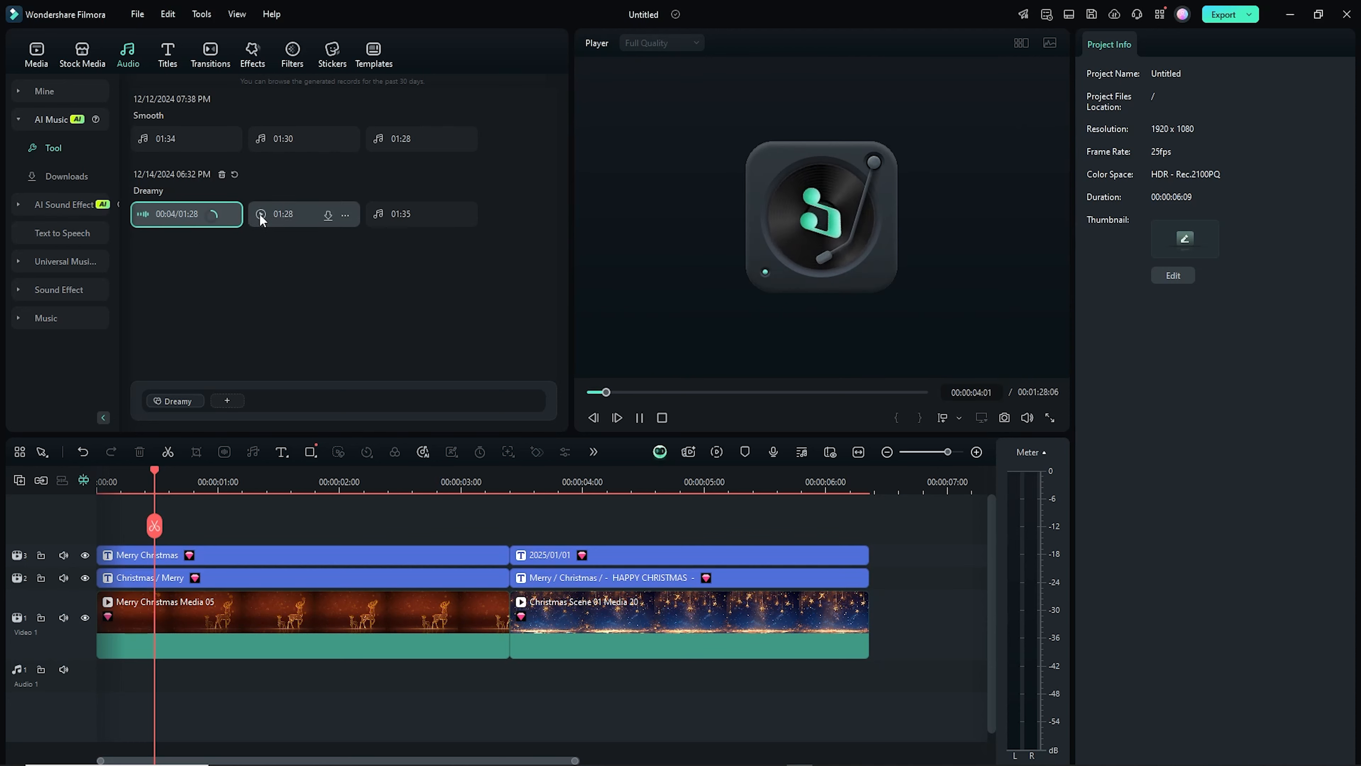
left_click(261, 214)
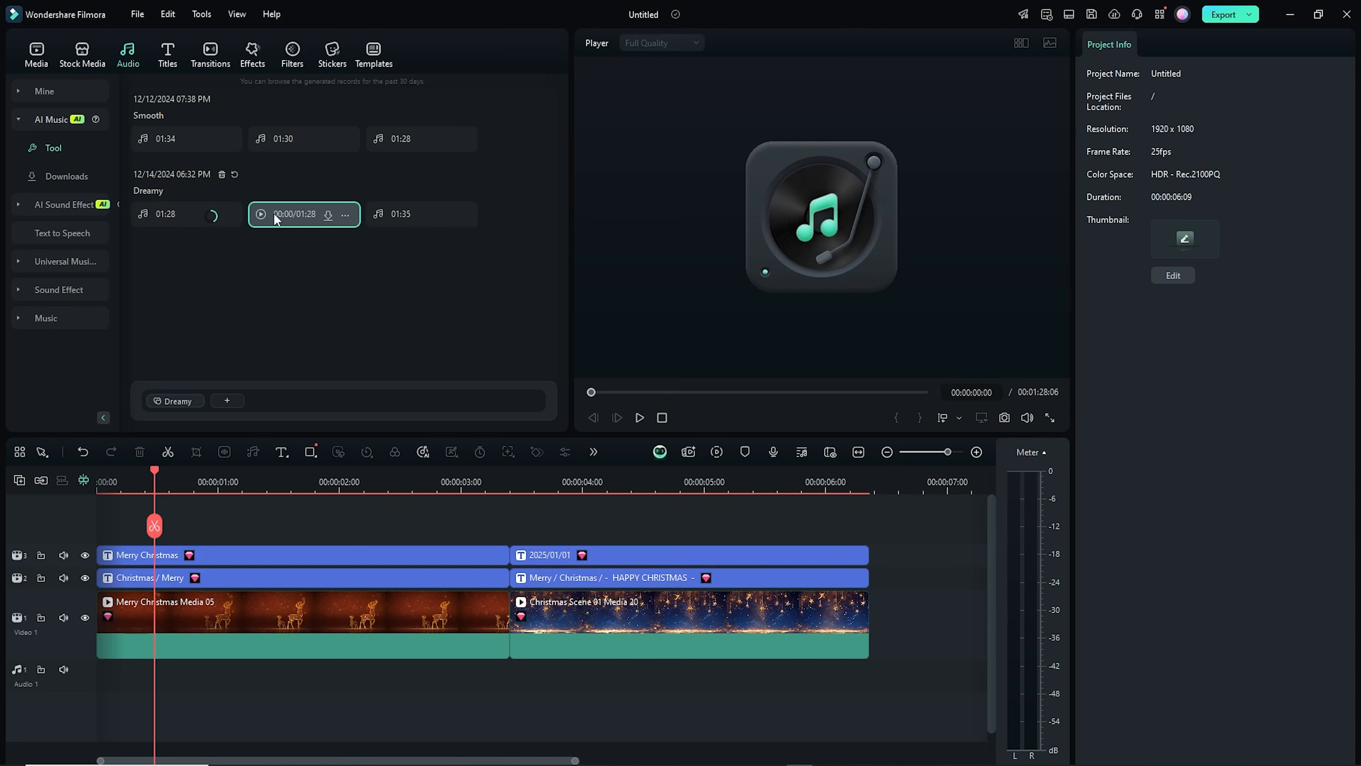
left_click(378, 215)
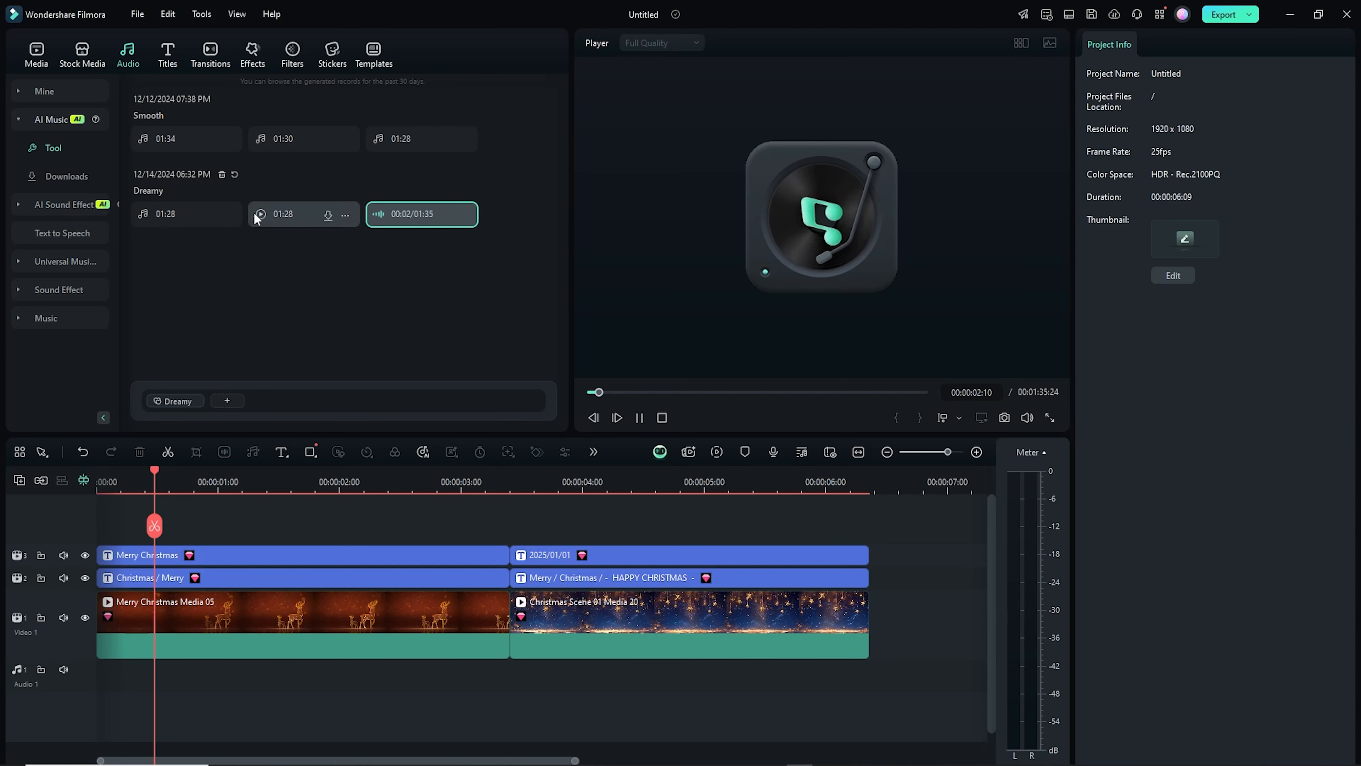
Add the first Dreamy music track to the audio track and play the result
left_click(196, 212)
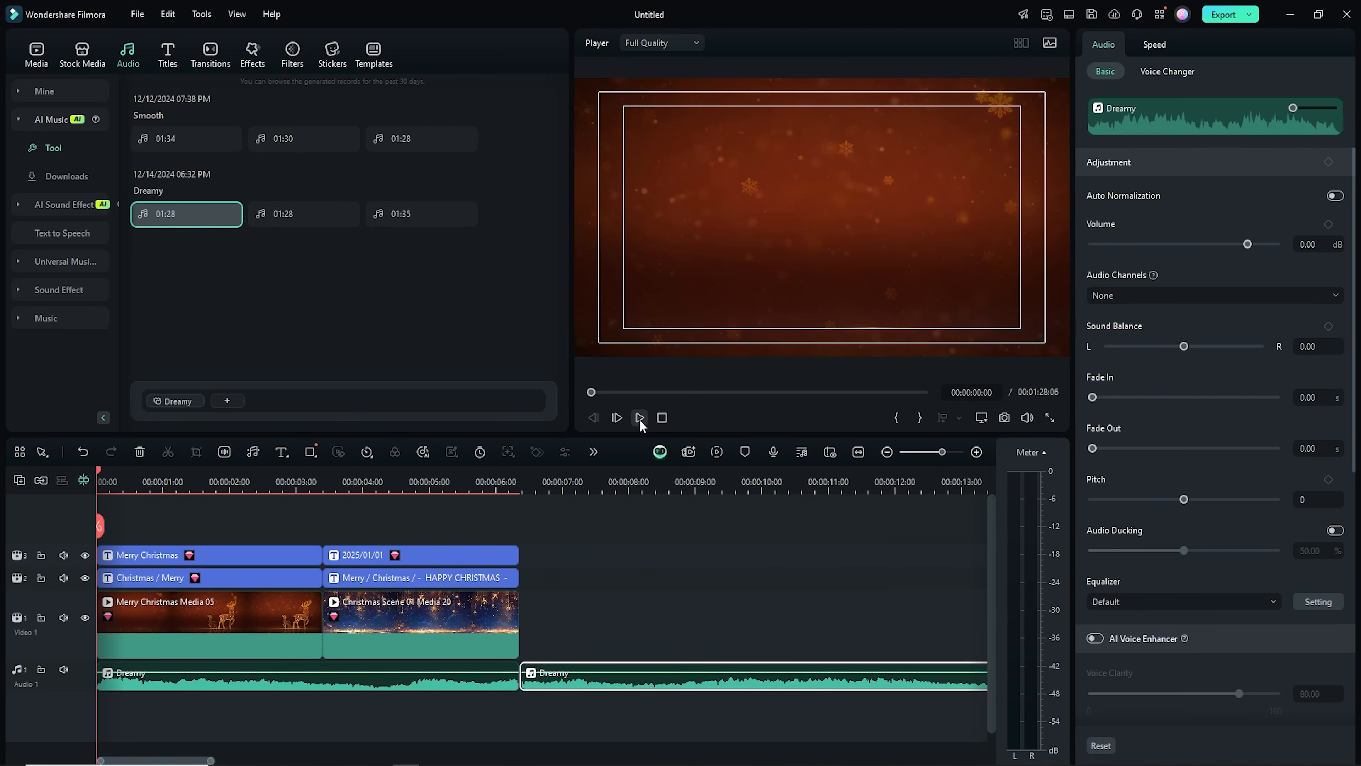
left_click(640, 420)
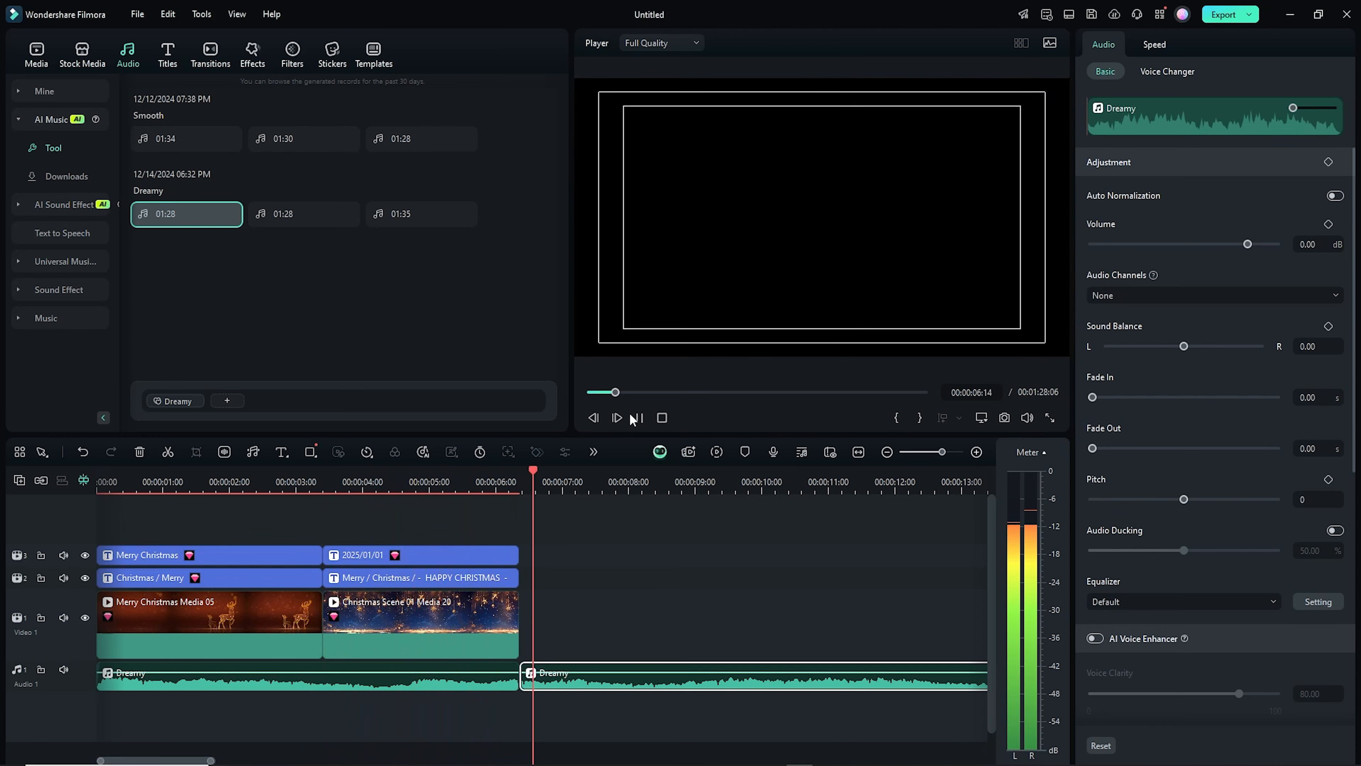
left_click(630, 413)
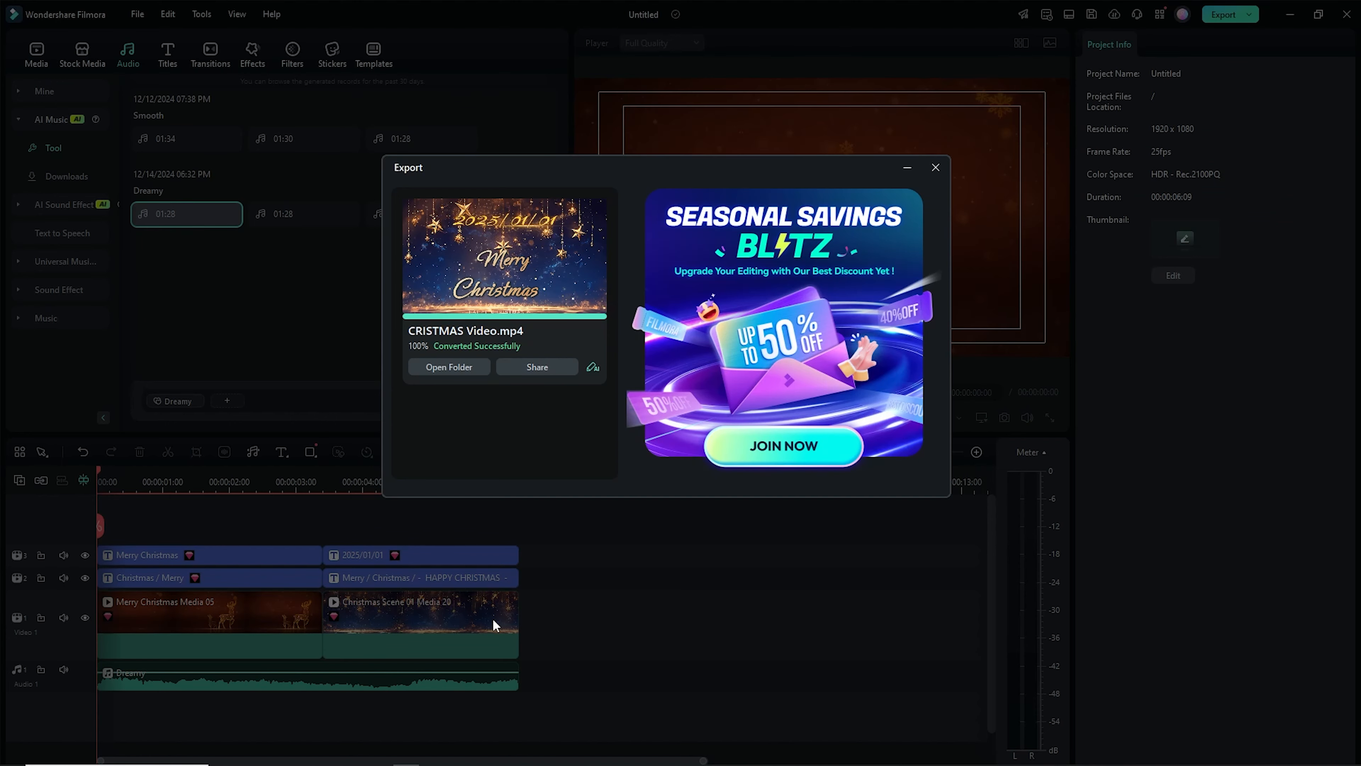